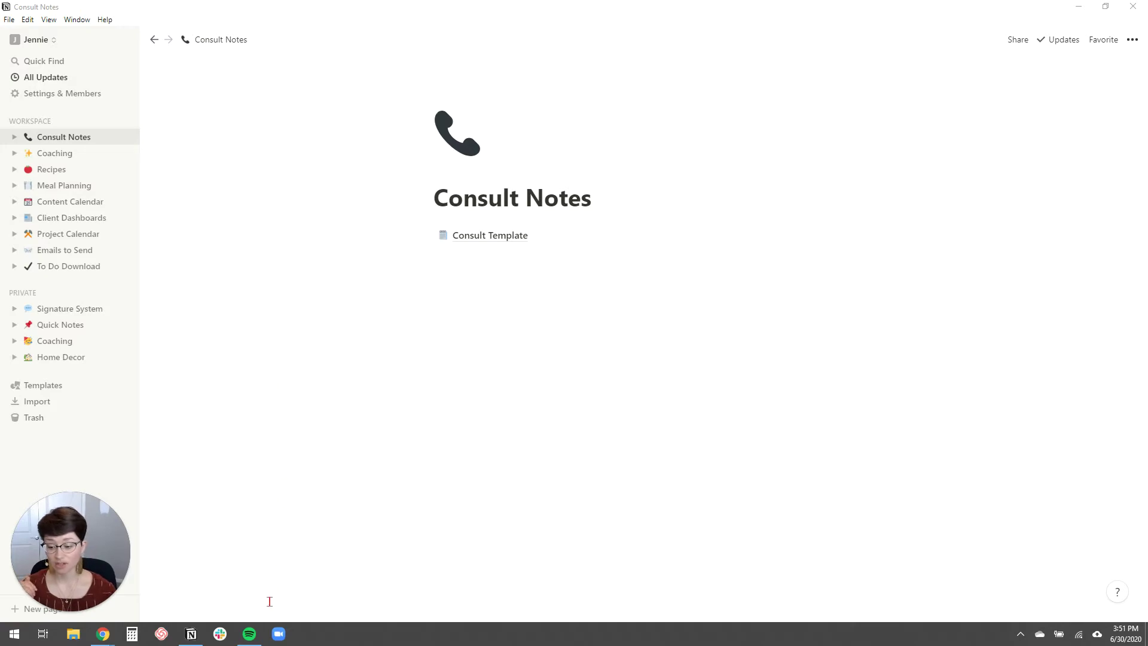
# View Notion's 'Switch from Evernote' page in Chrome, then return to the Notion app
pyautogui.click(189, 633)
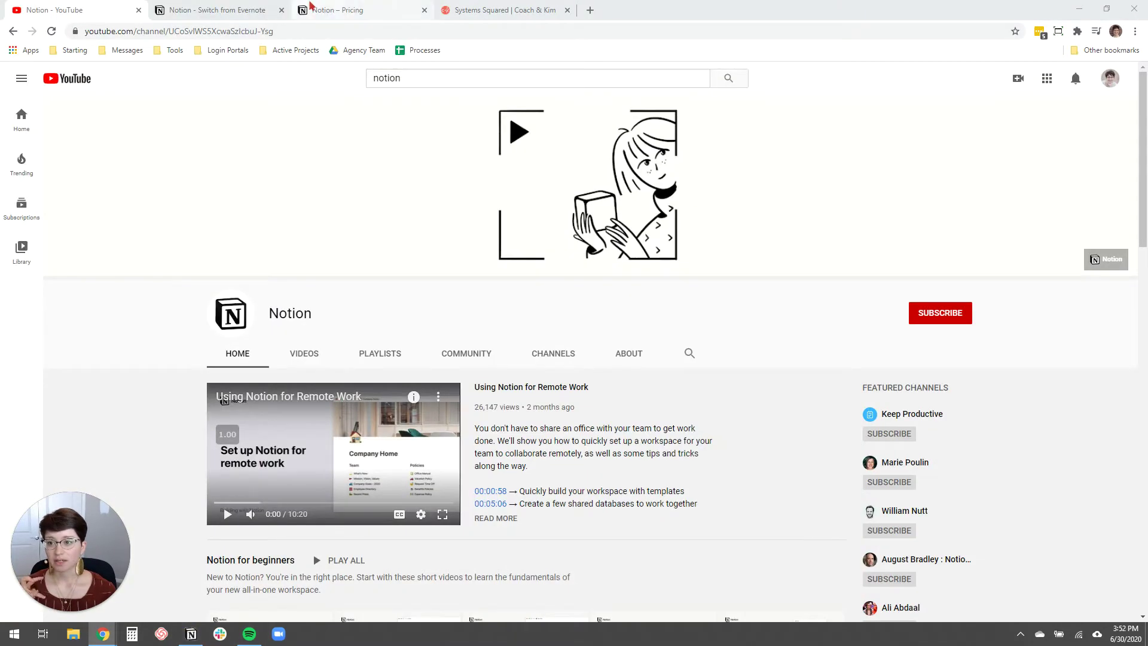
pyautogui.click(217, 10)
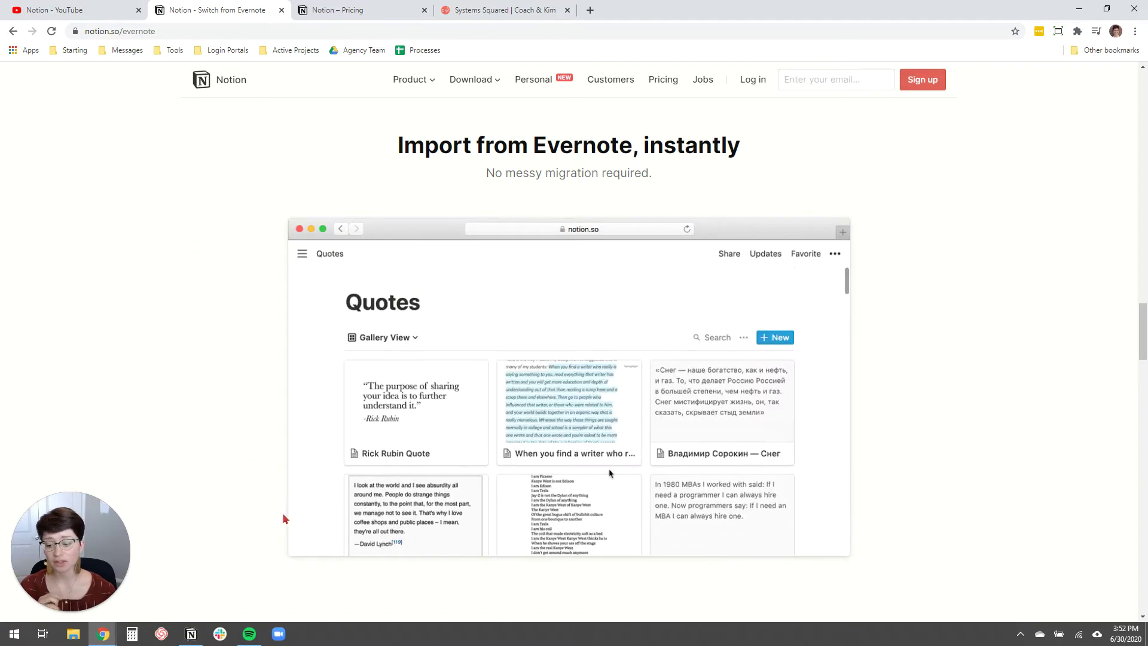
pyautogui.moveTo(192, 638)
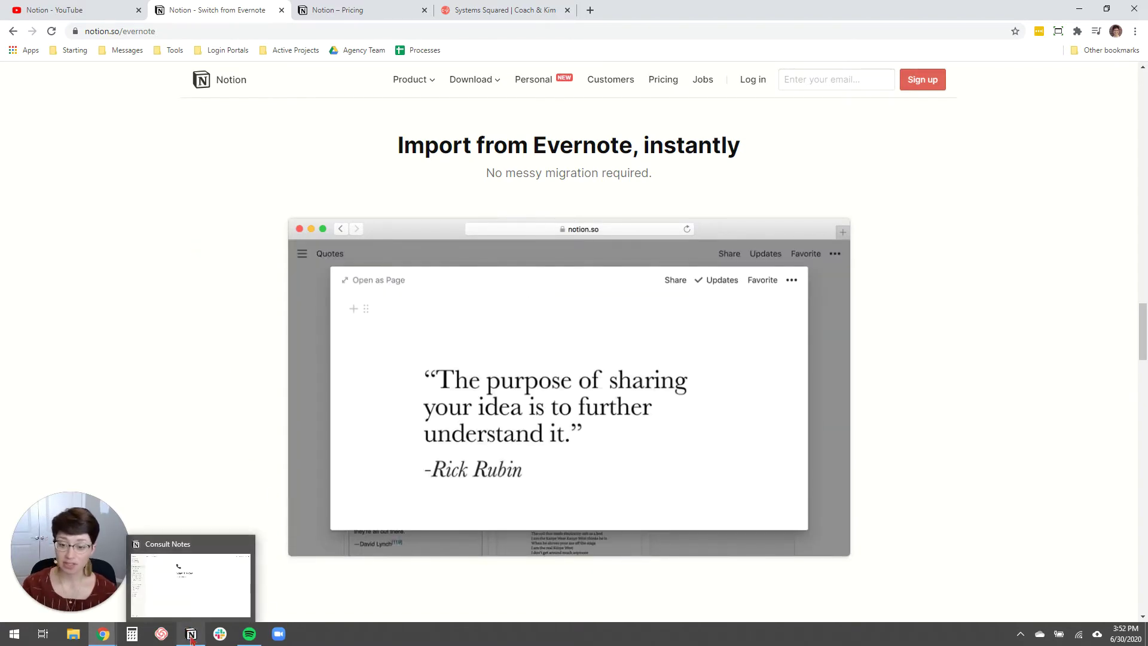
pyautogui.click(191, 637)
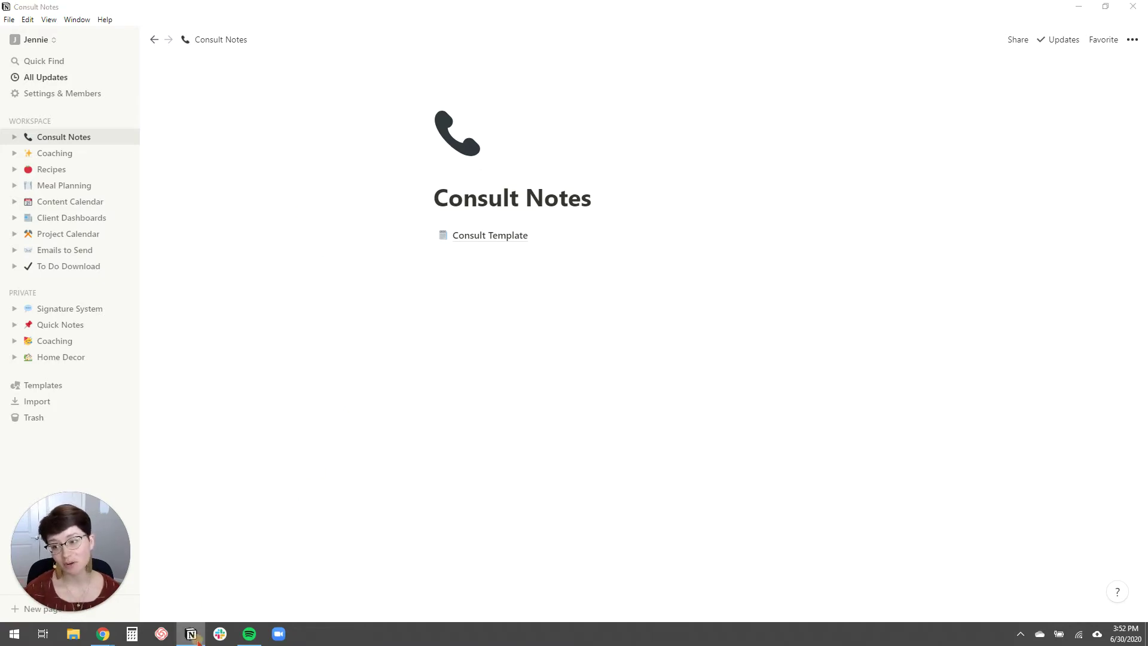
pyautogui.click(102, 634)
pyautogui.click(78, 10)
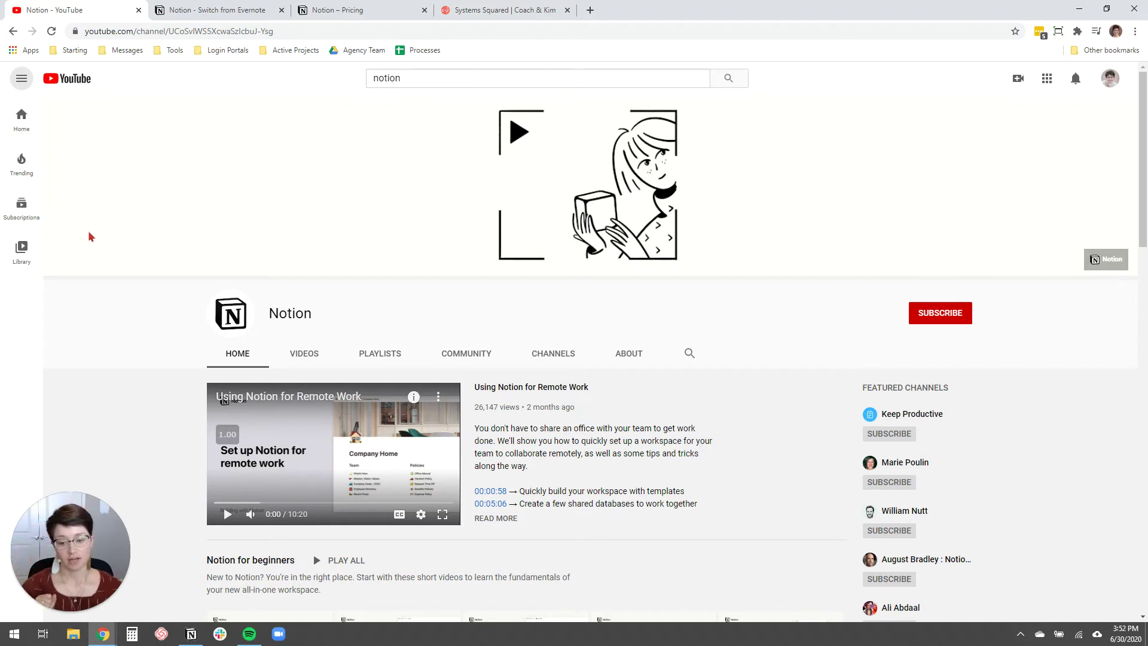
pyautogui.scroll(-1, 91, 237)
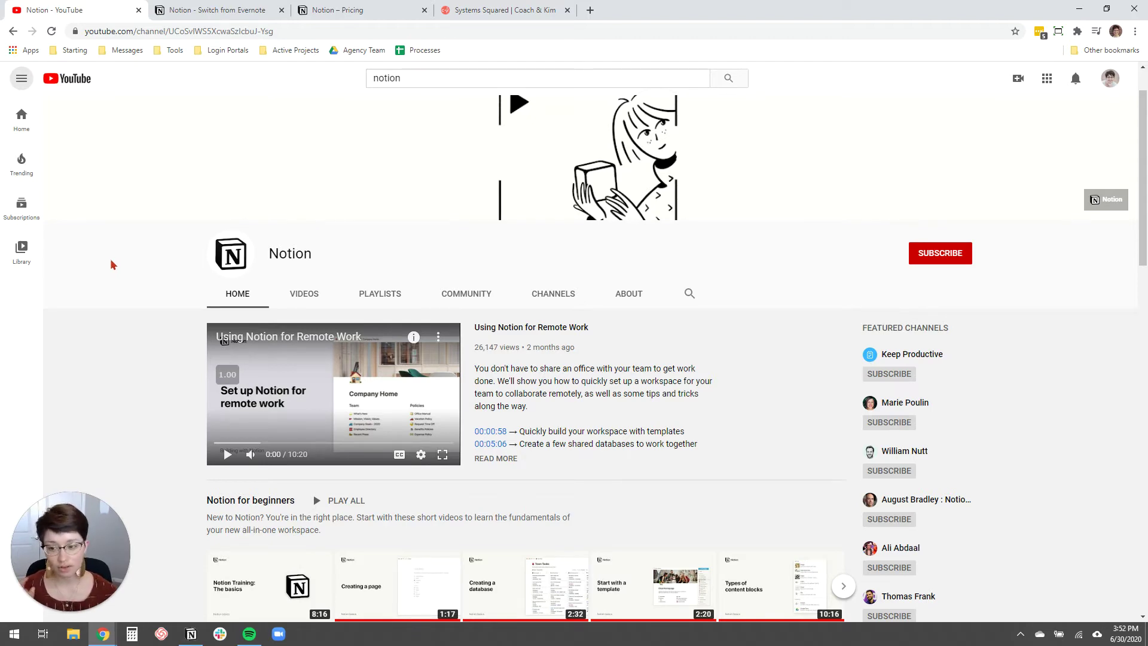
pyautogui.scroll(-4, 117, 266)
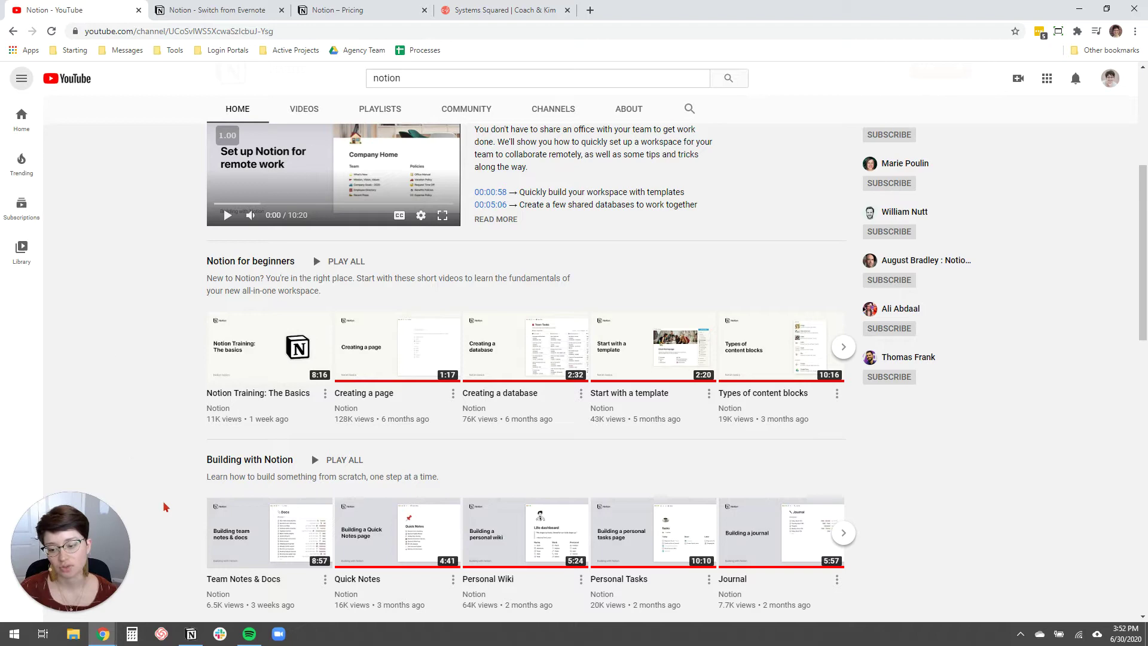
pyautogui.click(191, 634)
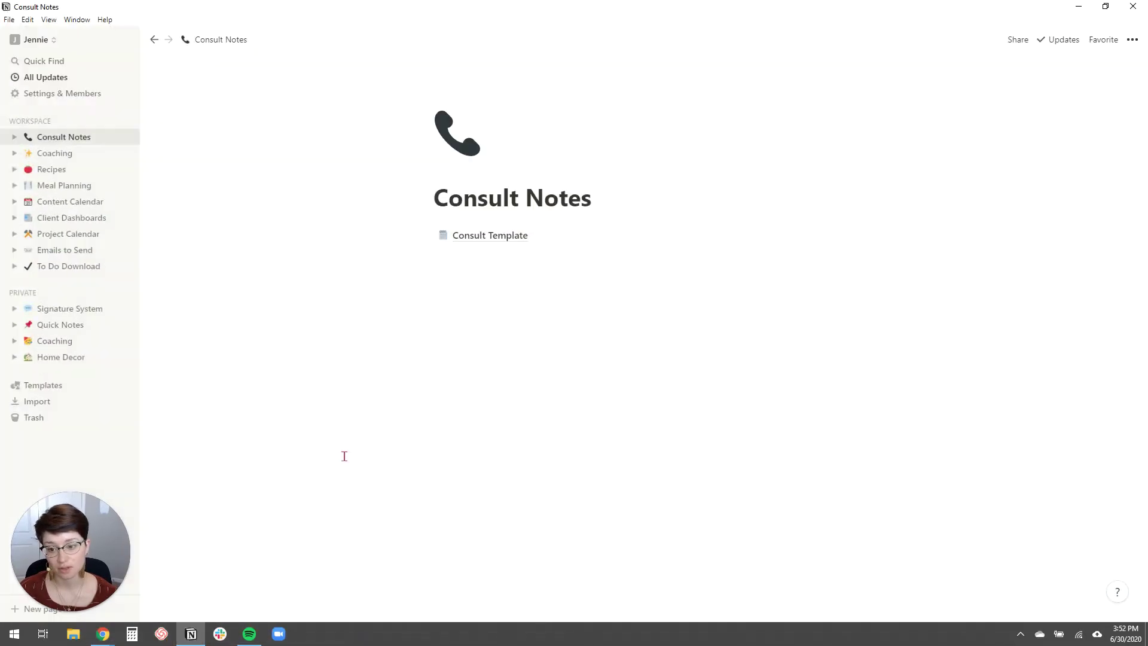
pyautogui.click(497, 267)
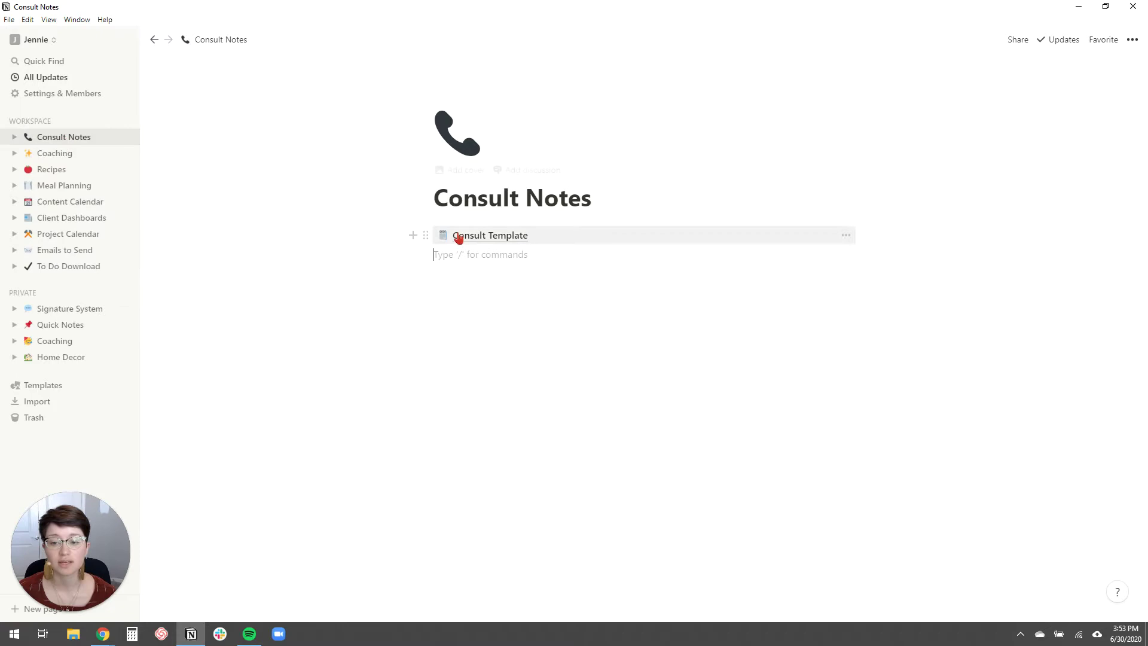
pyautogui.click(493, 234)
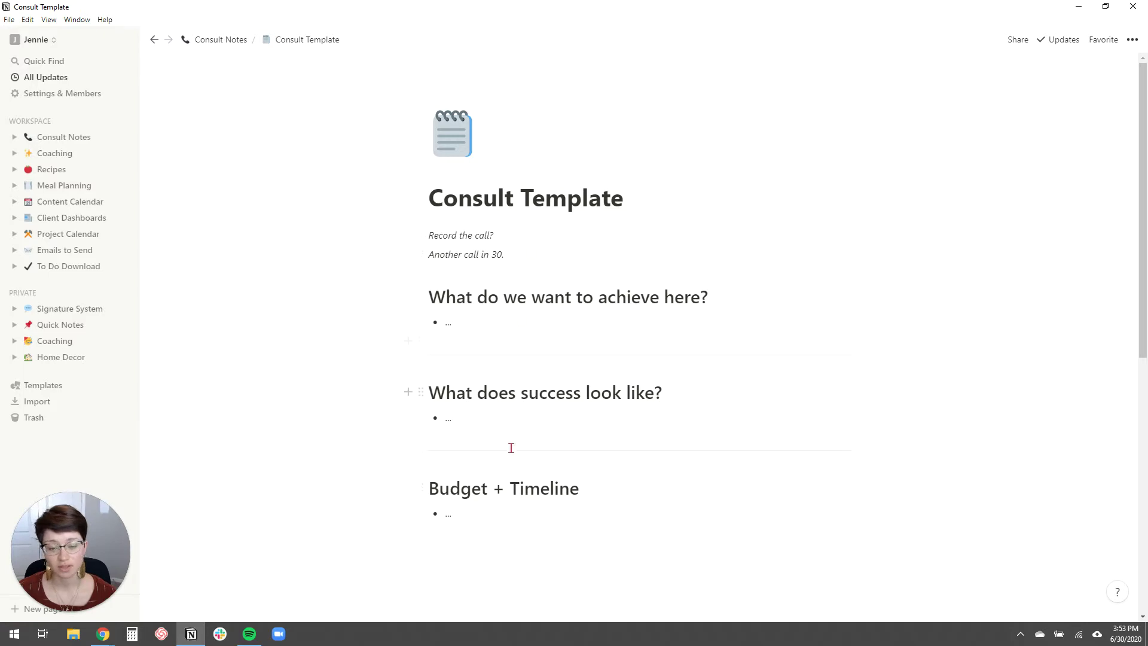
pyautogui.click(217, 42)
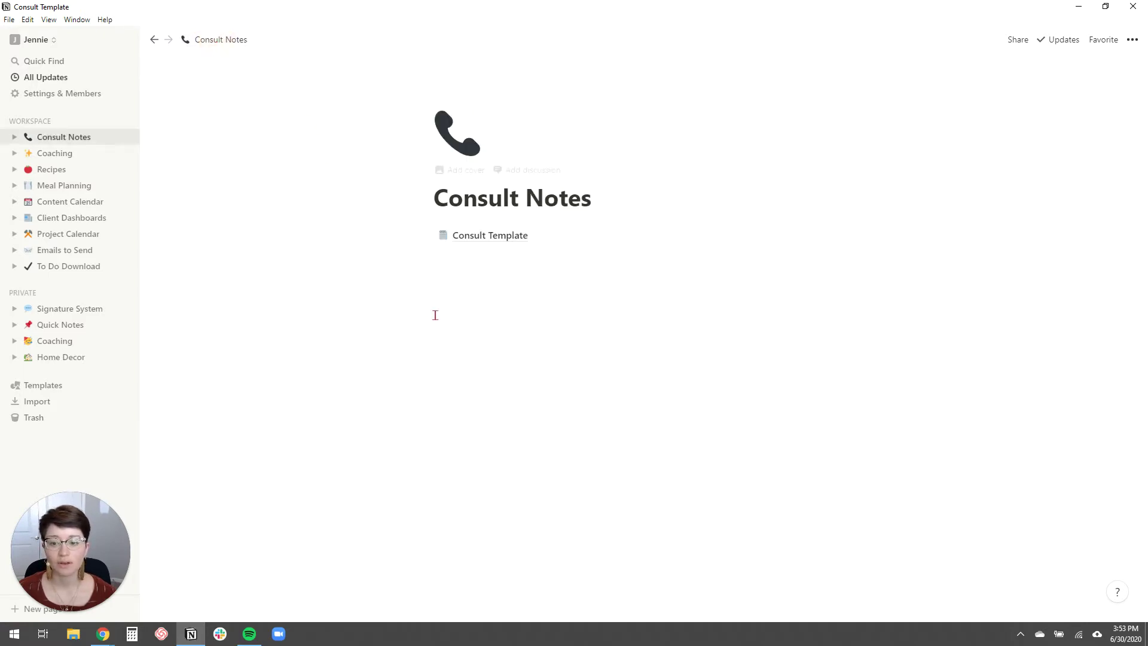
# Duplicate Consult Template and retitle the copy as a consult with the client's name
pyautogui.rightClick(485, 237)
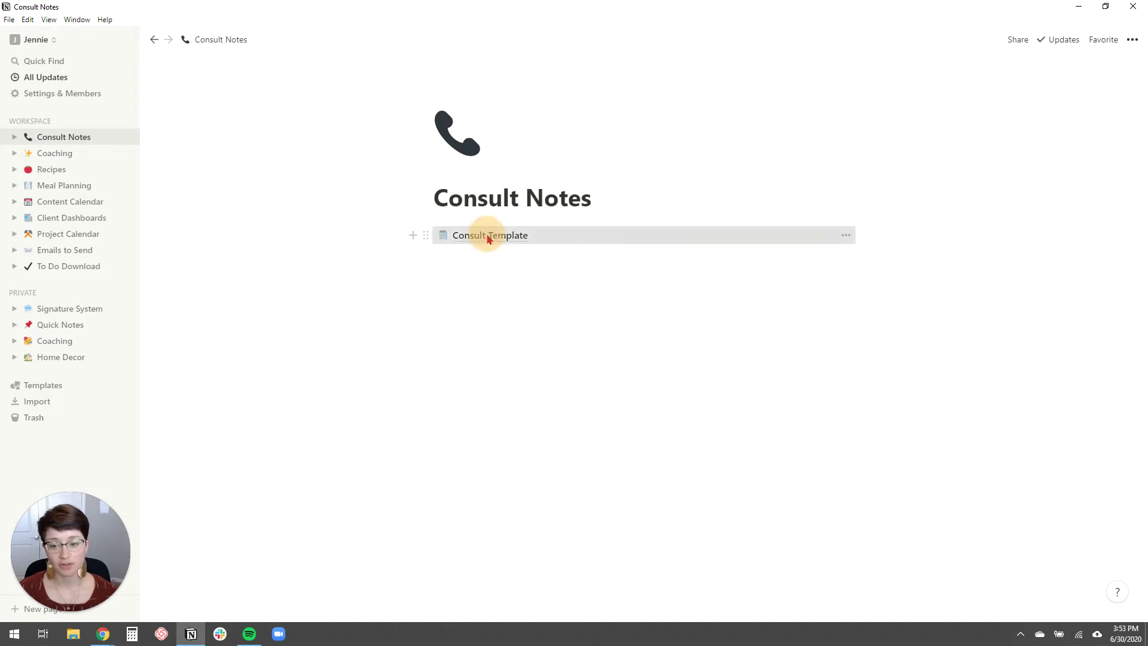
pyautogui.click(528, 293)
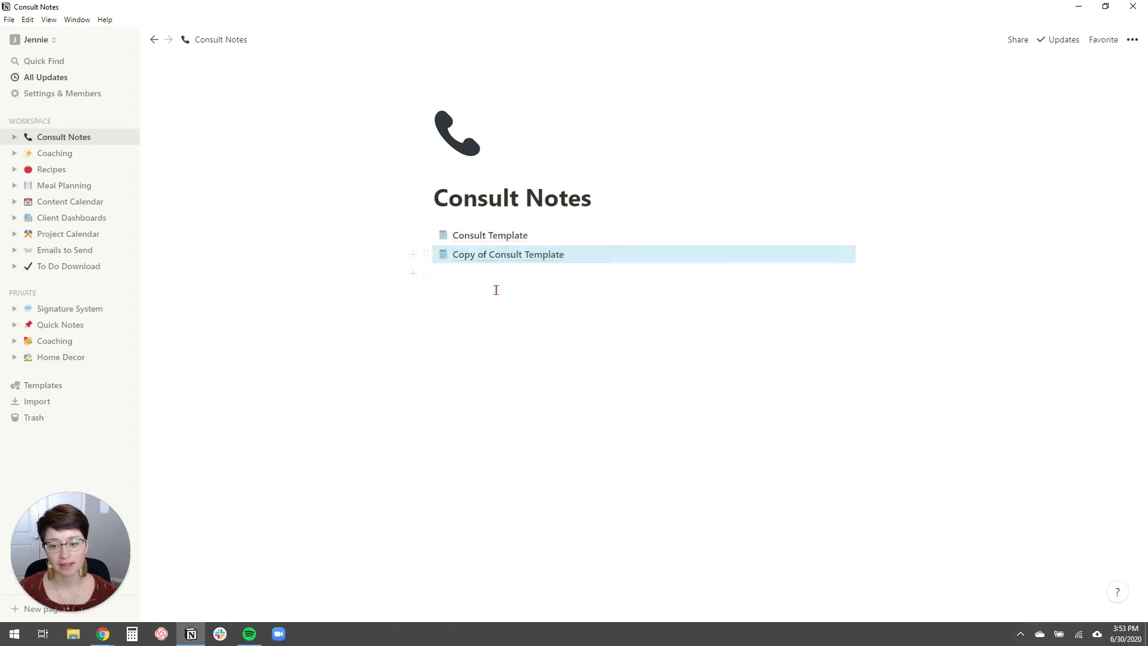
pyautogui.click(496, 289)
pyautogui.click(502, 257)
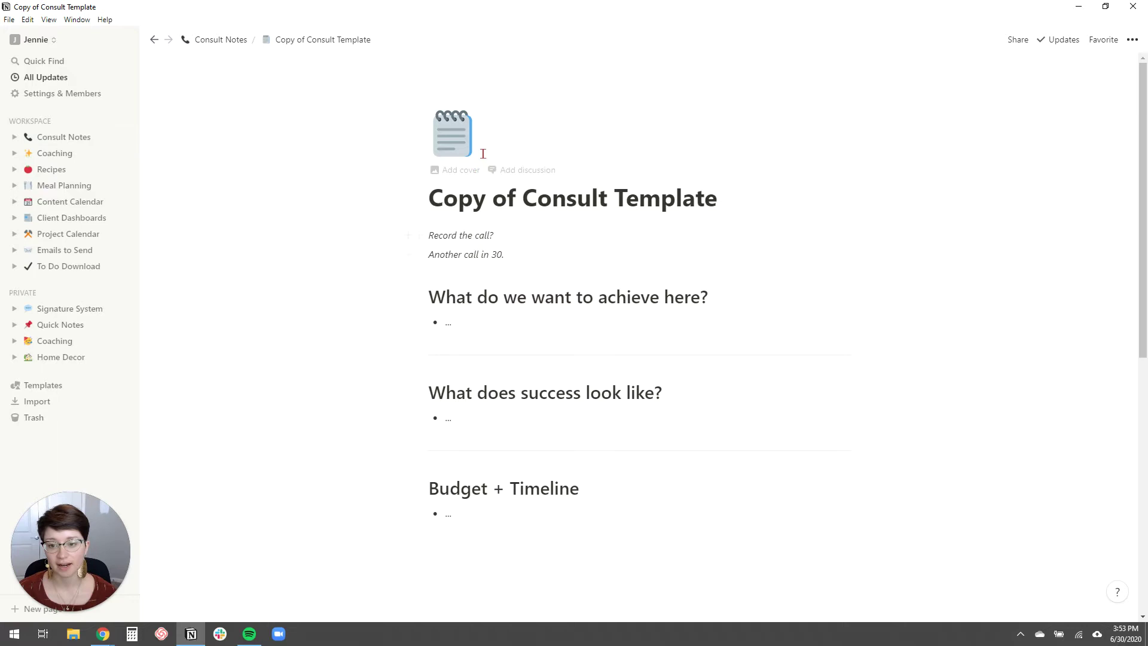
pyautogui.click(587, 194)
pyautogui.tripleClick(587, 195)
pyautogui.write('Consult')
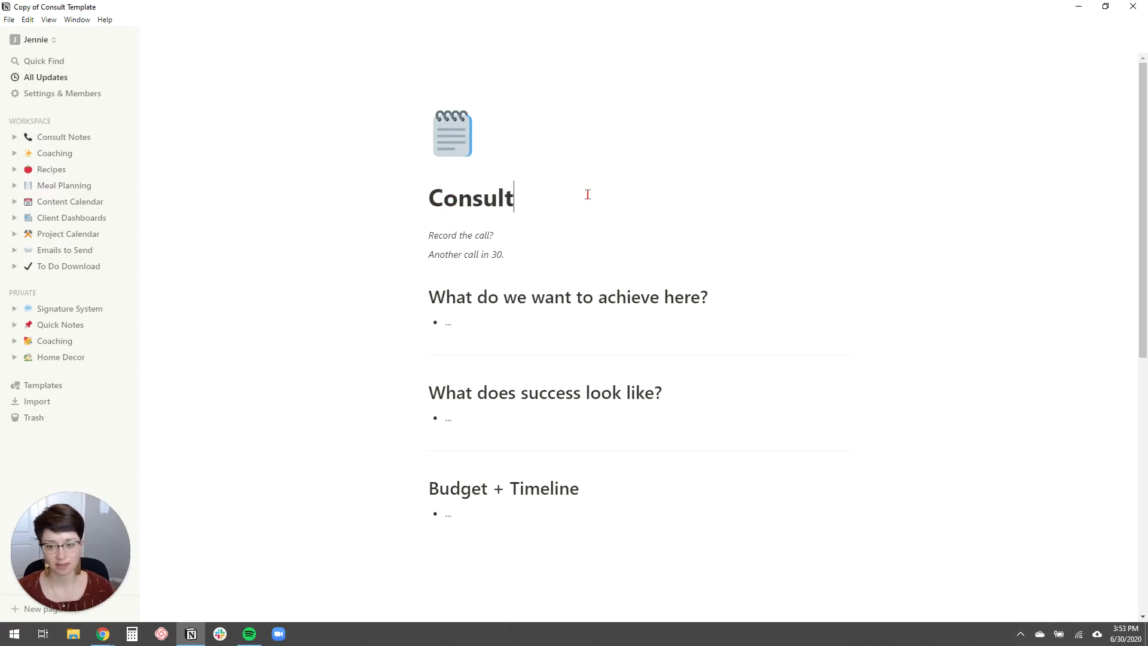
pyautogui.write(' With Jane Doe')
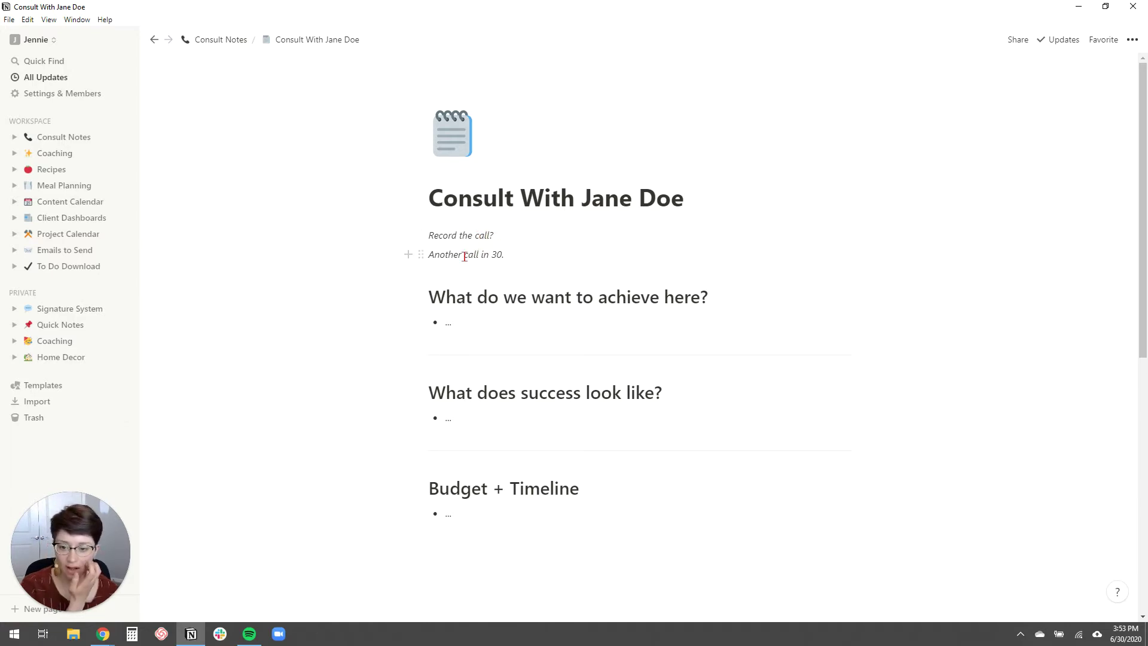
# Replace the first goals bullet's placeholder dots with 'Lorem Ipsum'
pyautogui.click(482, 327)
pyautogui.press('BackSpace')
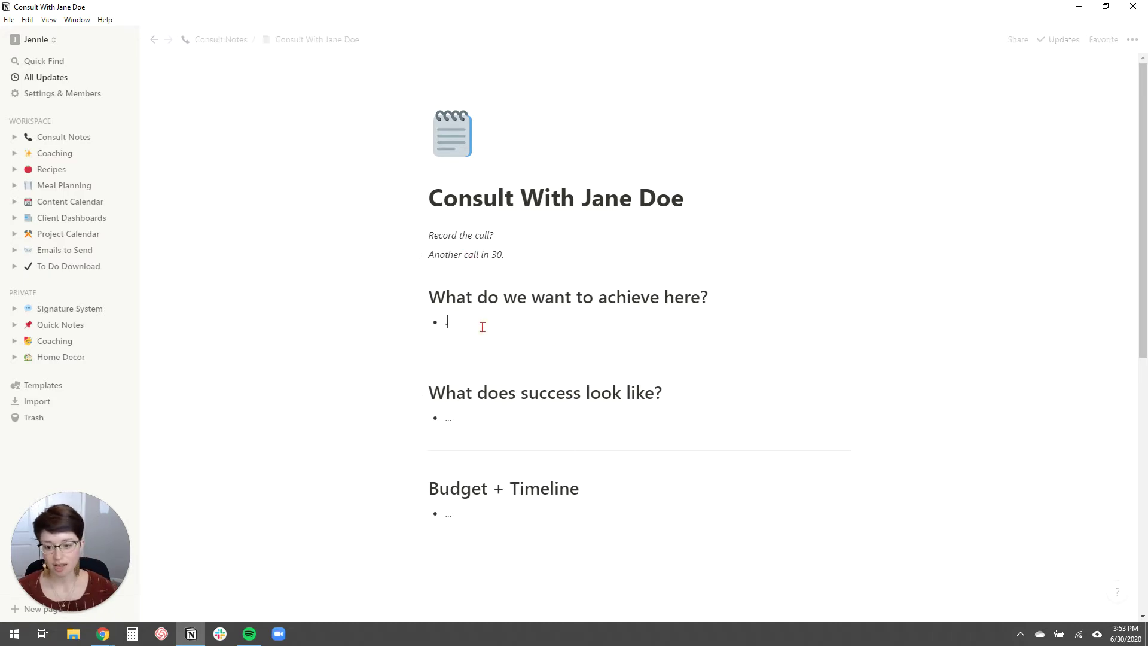
pyautogui.write('Lorem Ipsum')
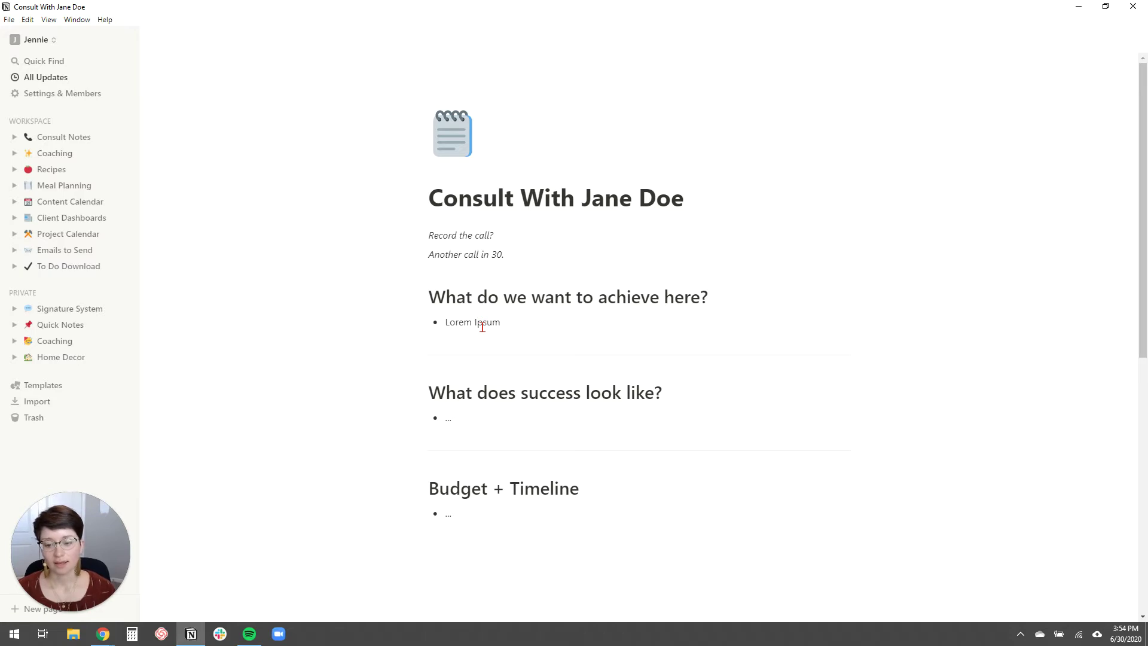
pyautogui.press('Return')
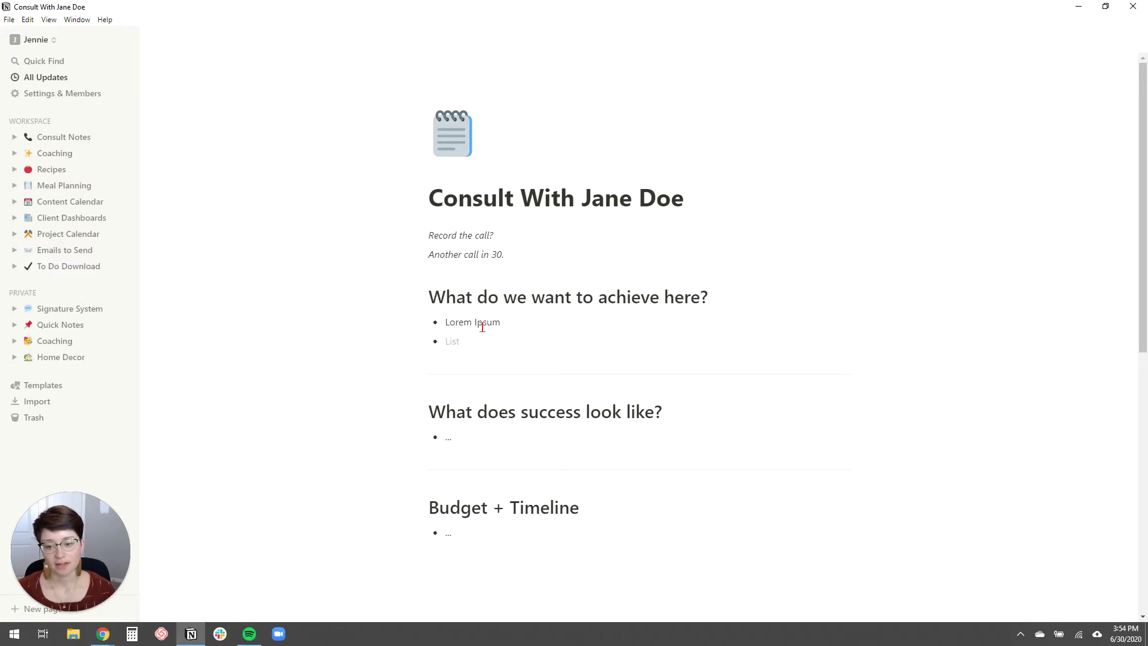
pyautogui.press('BackSpace')
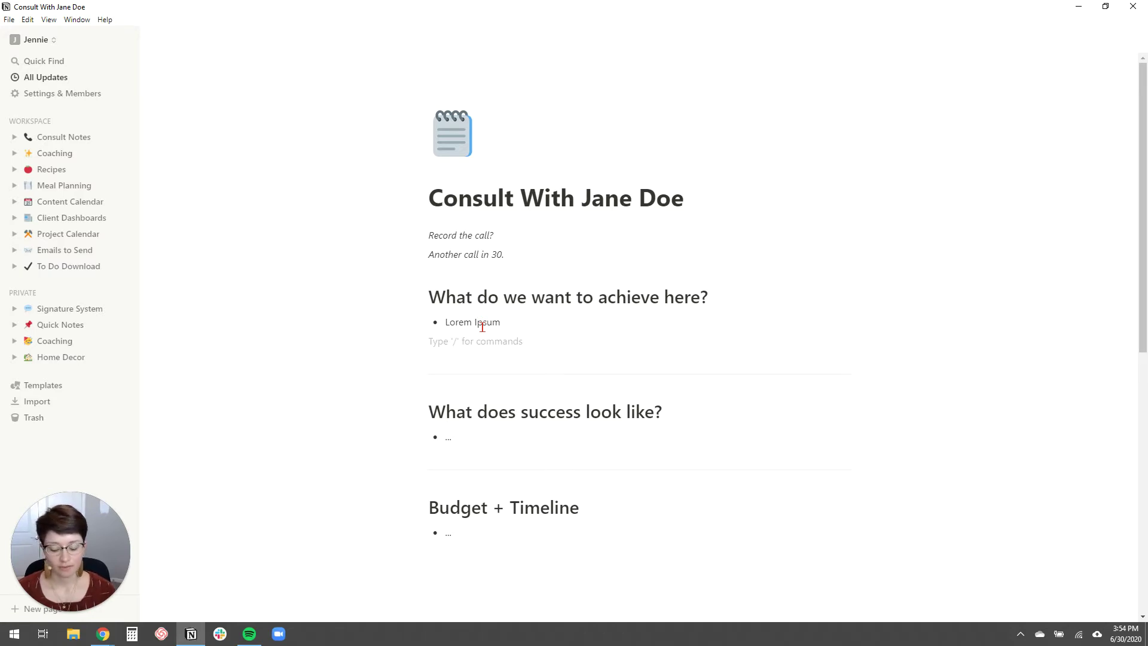
pyautogui.write('-')
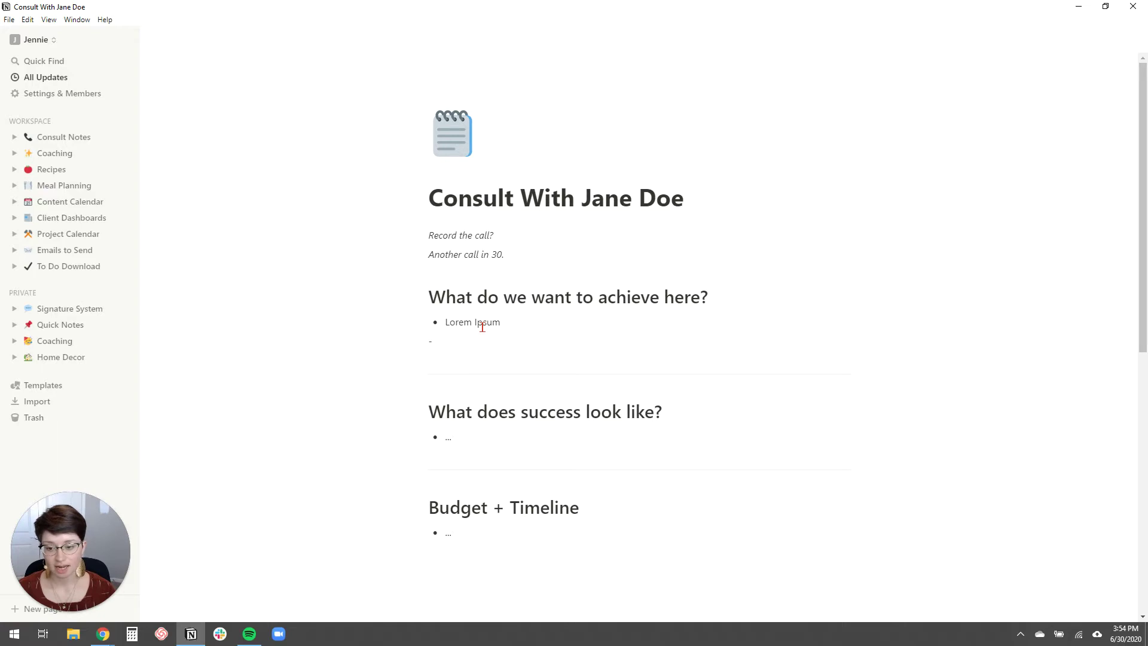
pyautogui.press('BackSpace')
pyautogui.press('BackSpace')
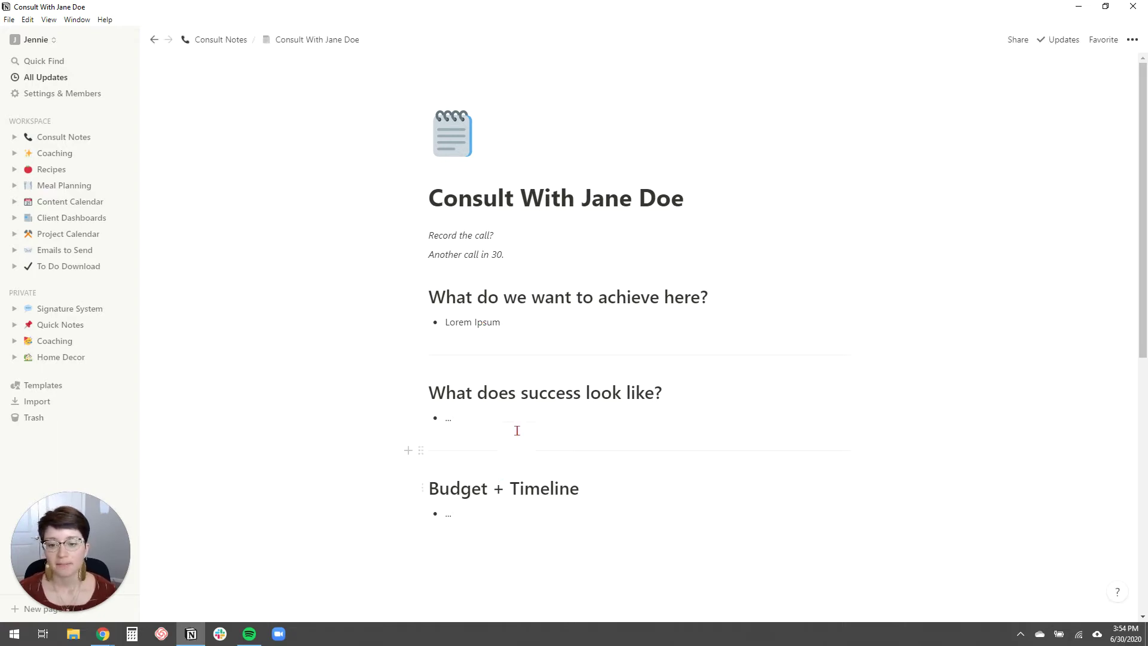
# Open the Coaching database from the sidebar and switch it to the Client List view
pyautogui.click(230, 47)
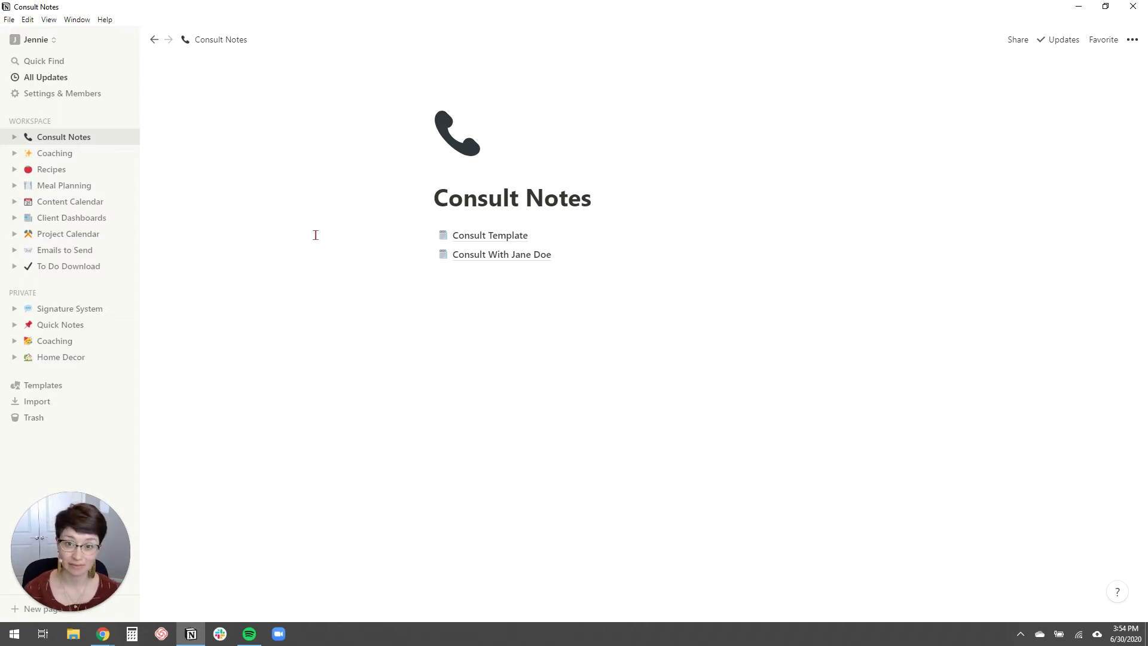
pyautogui.click(60, 157)
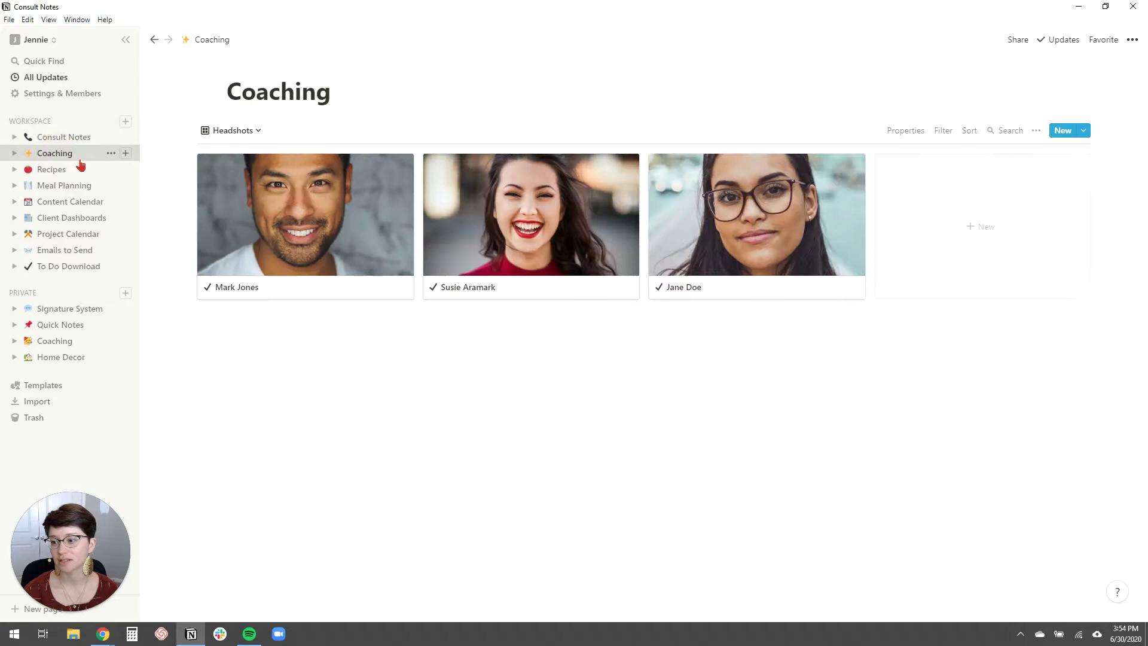
pyautogui.click(253, 129)
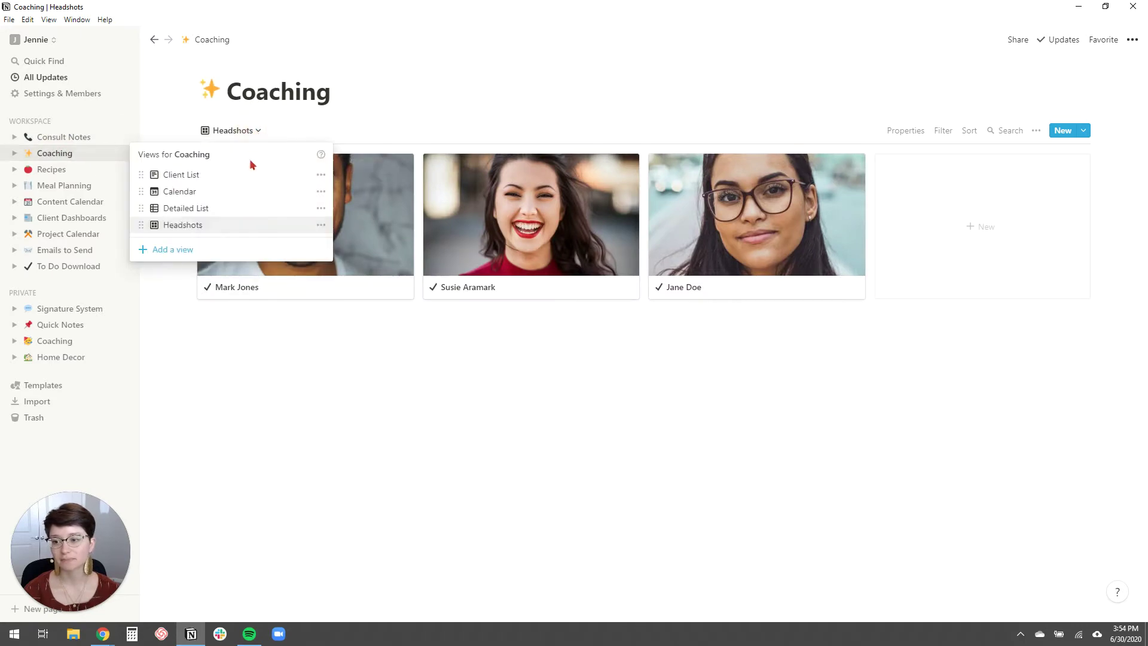
pyautogui.click(251, 176)
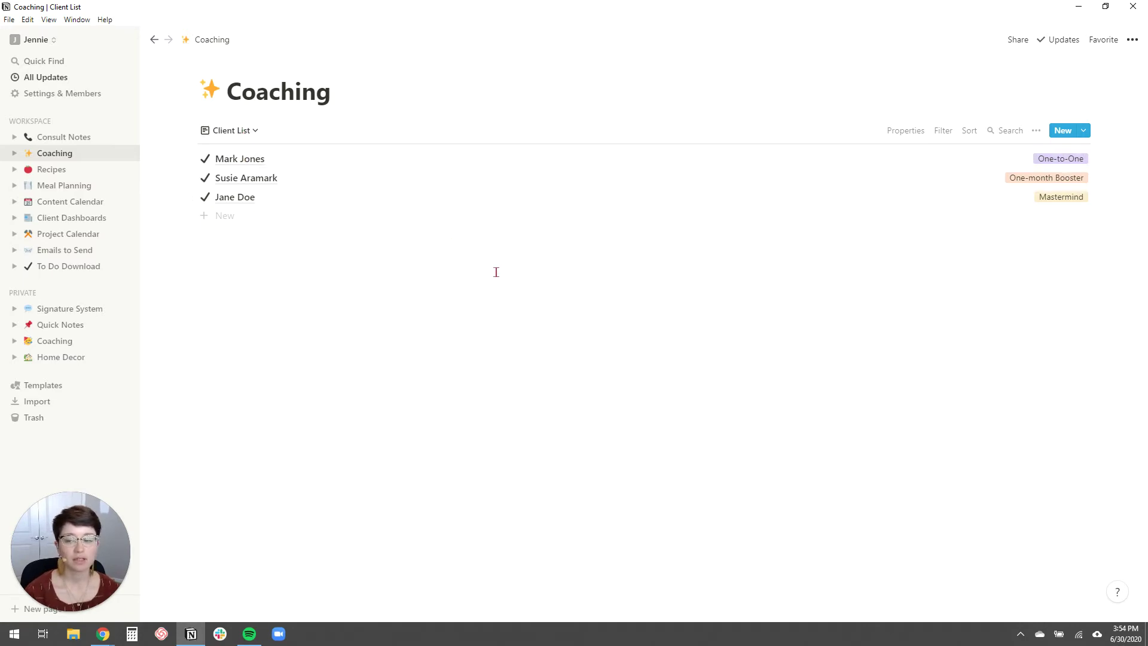
pyautogui.click(242, 130)
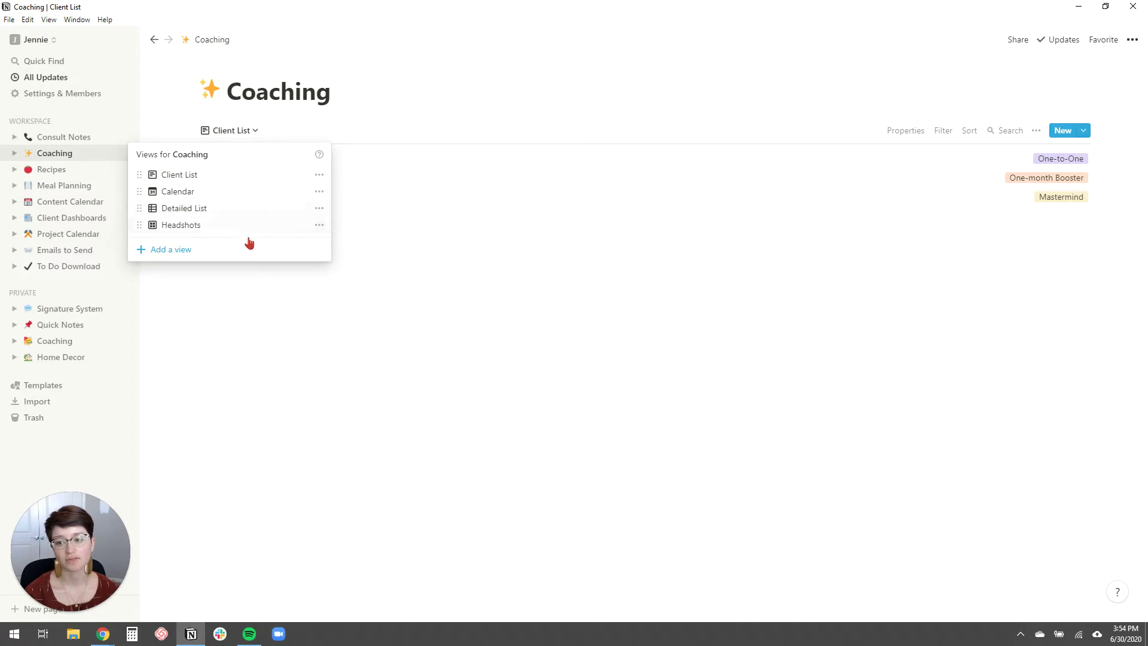
pyautogui.click(269, 341)
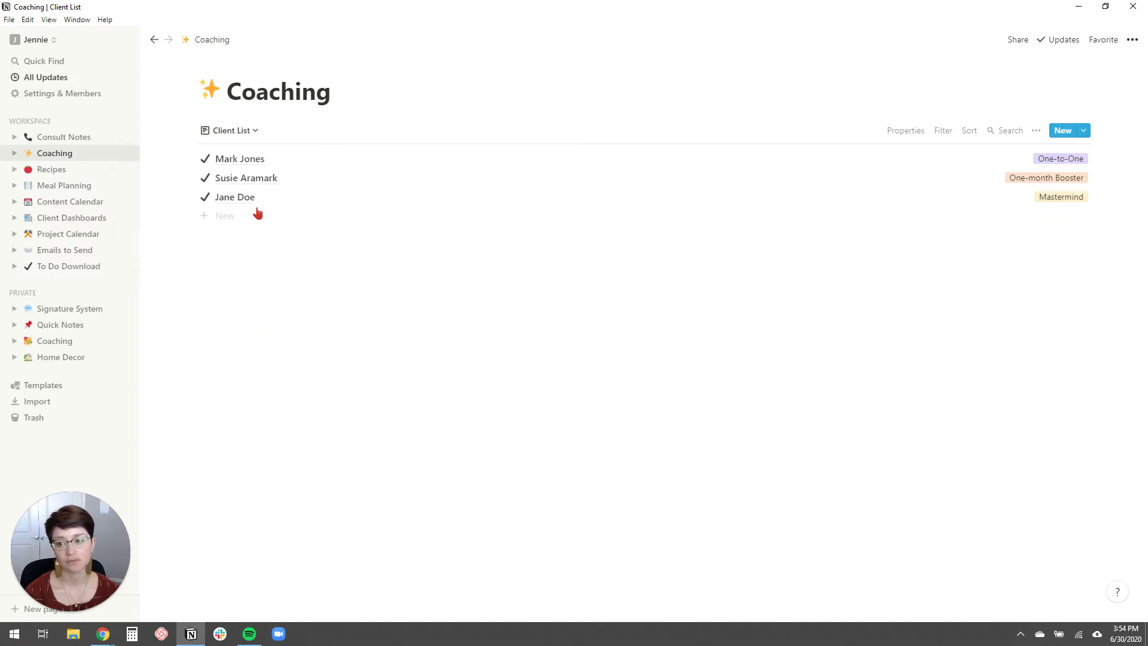
# Preview the first client's record and view its attached headshot file
pyautogui.click(249, 159)
pyautogui.scroll(-2, 407, 281)
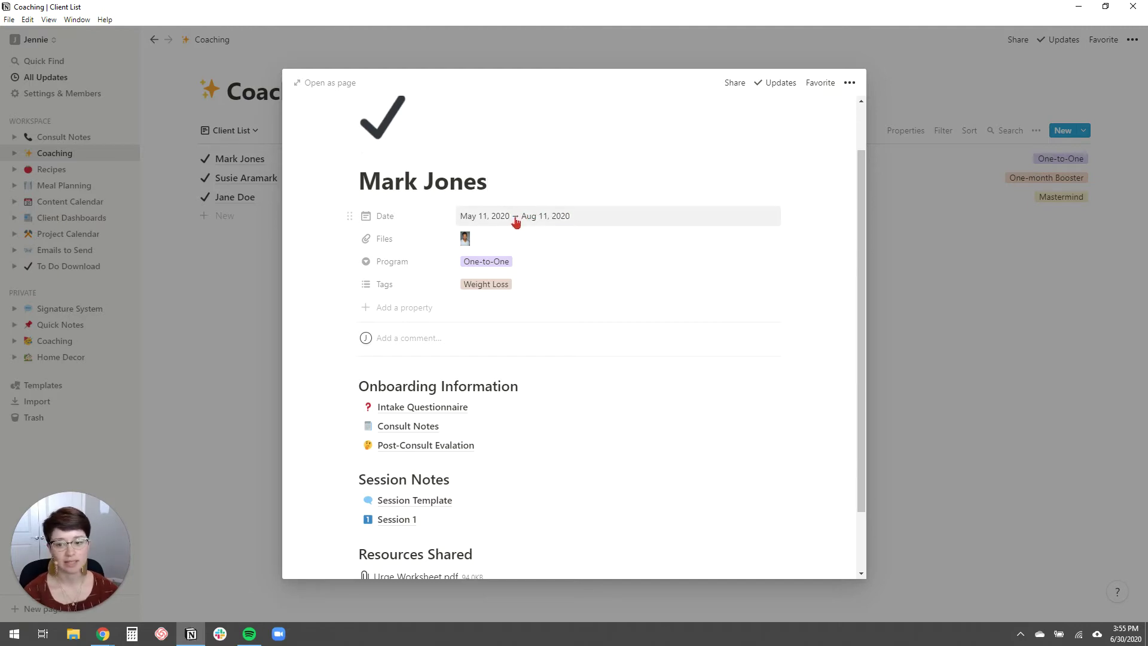
pyautogui.click(485, 242)
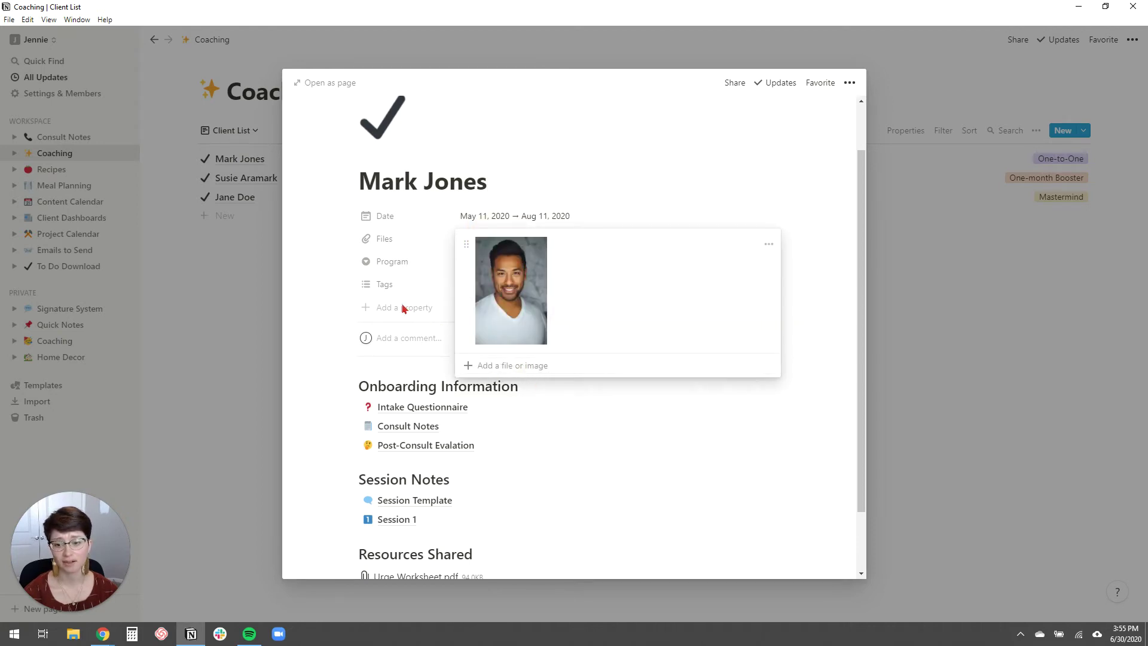
pyautogui.click(319, 276)
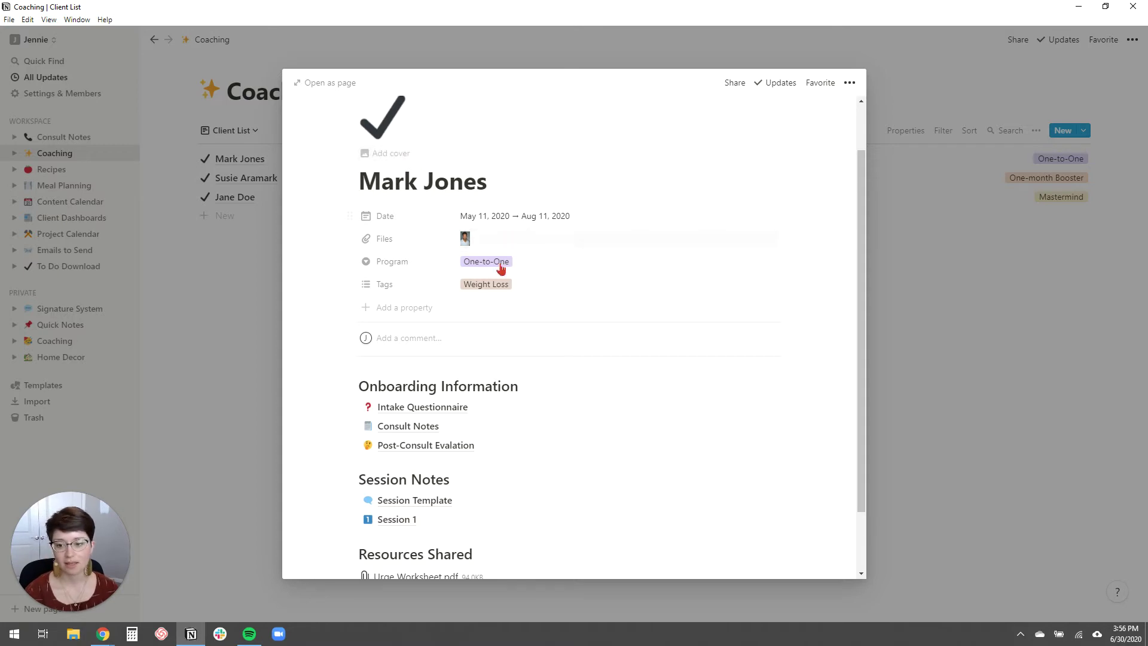
# Switch the client's Program to Mastermind, then back to One-to-One
pyautogui.click(534, 268)
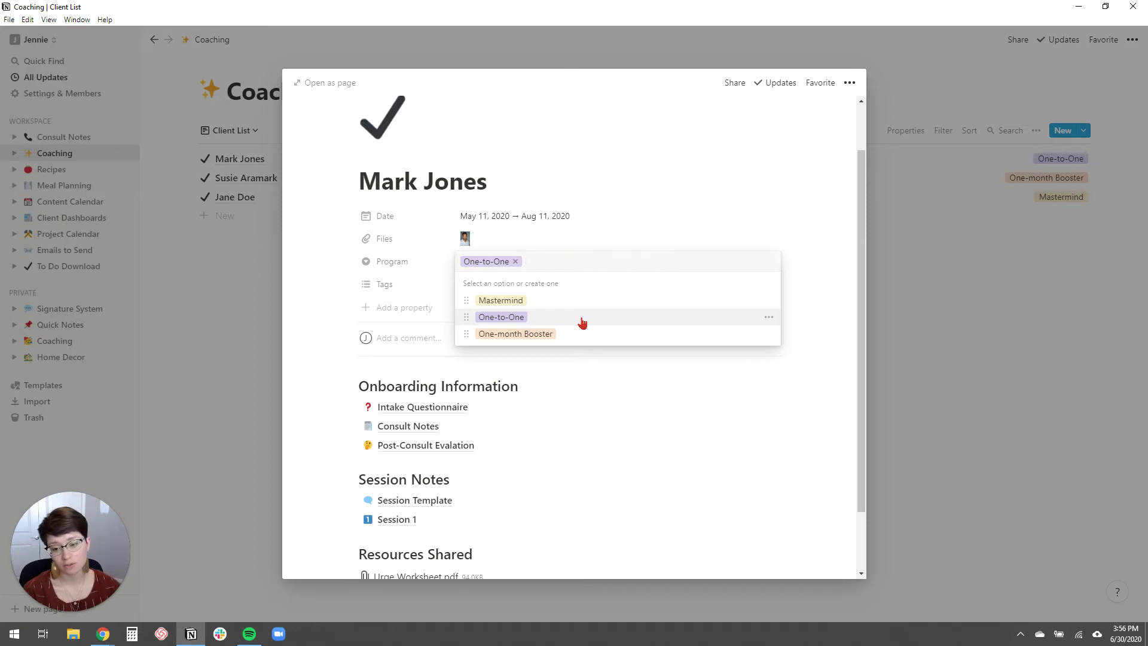
pyautogui.click(418, 263)
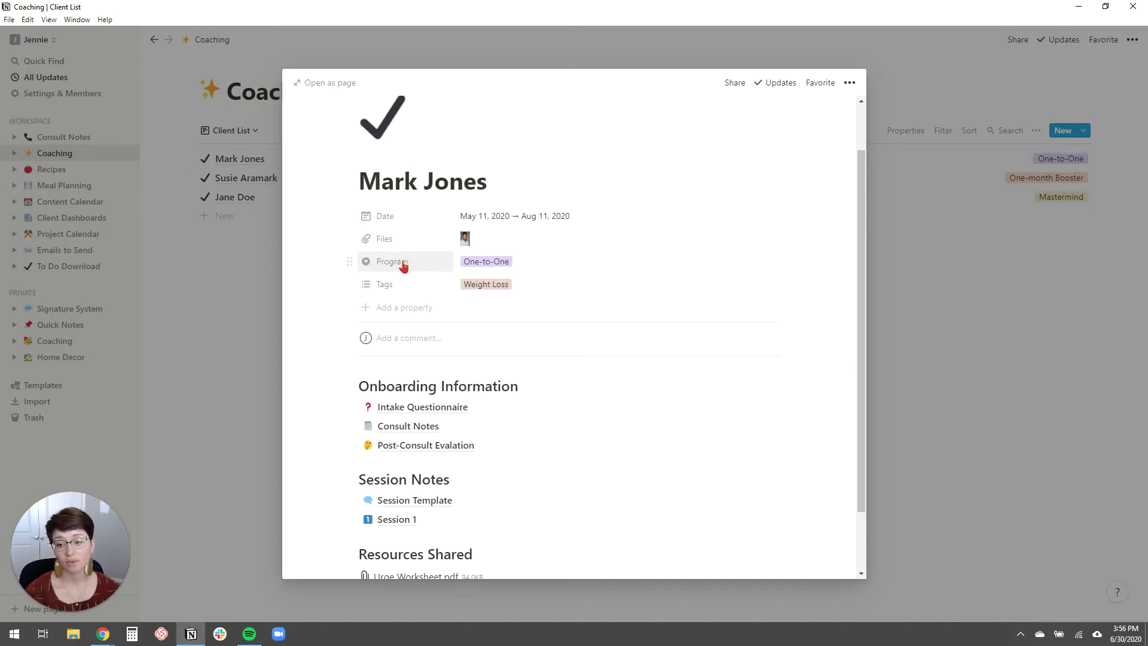
pyautogui.click(522, 267)
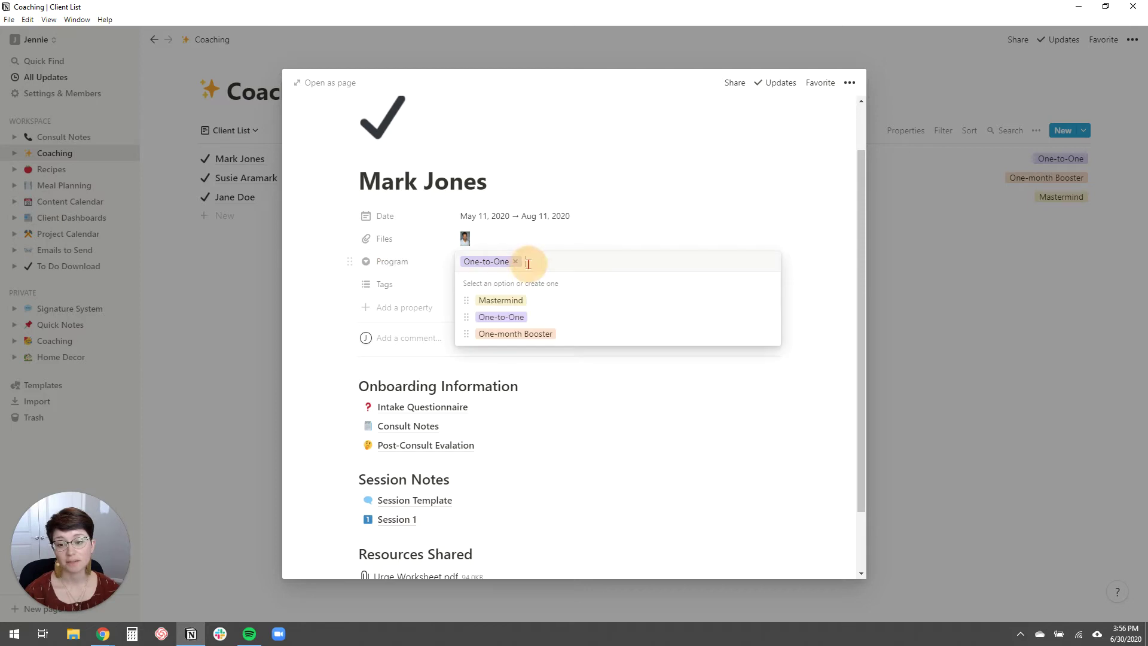
pyautogui.click(536, 323)
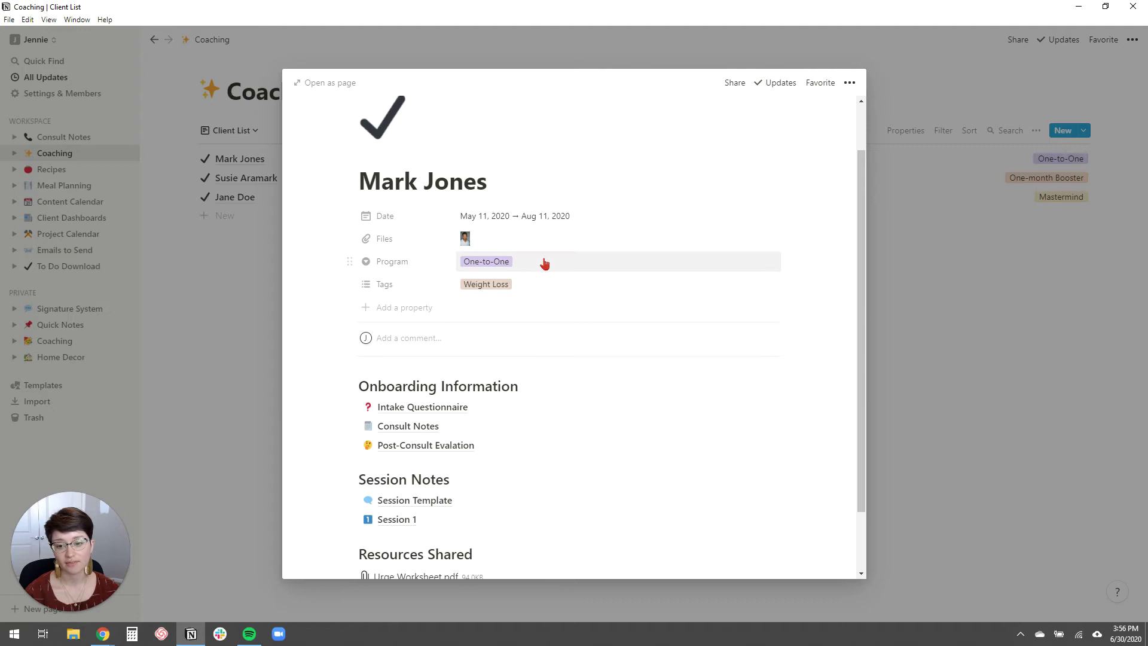
pyautogui.click(543, 261)
pyautogui.click(550, 300)
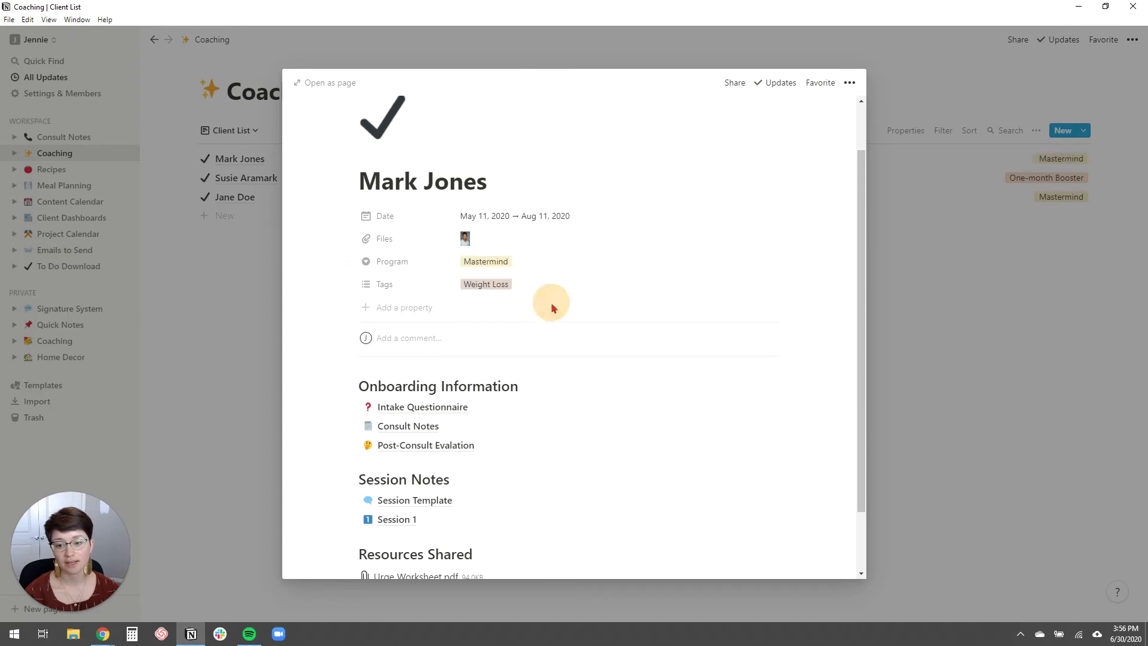
pyautogui.click(525, 267)
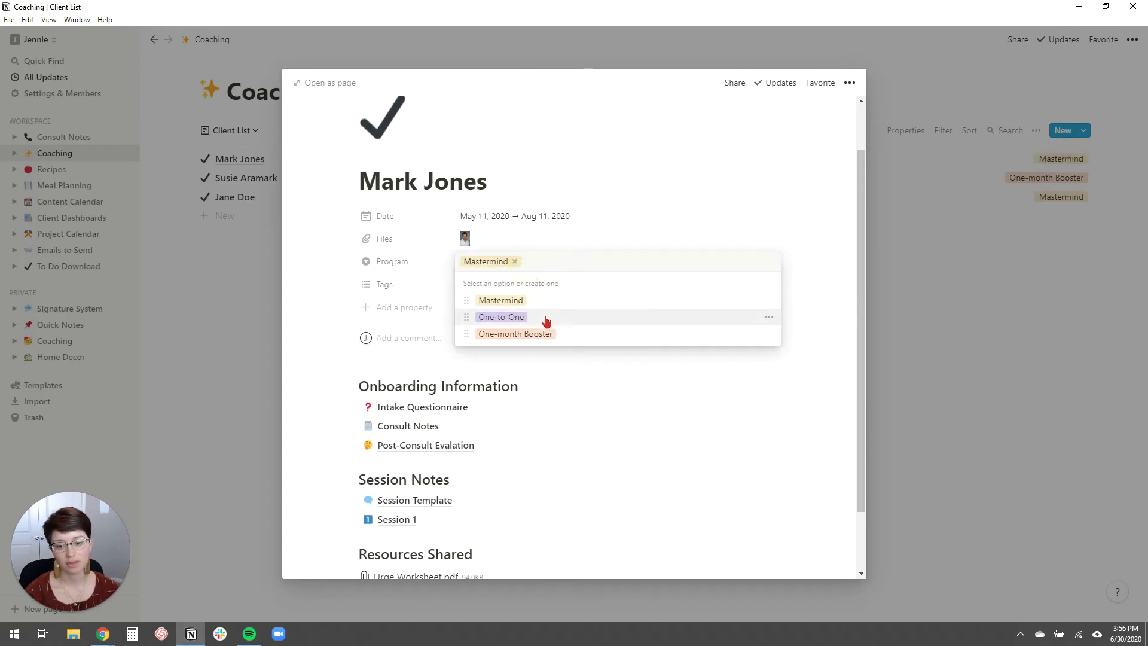
pyautogui.click(549, 322)
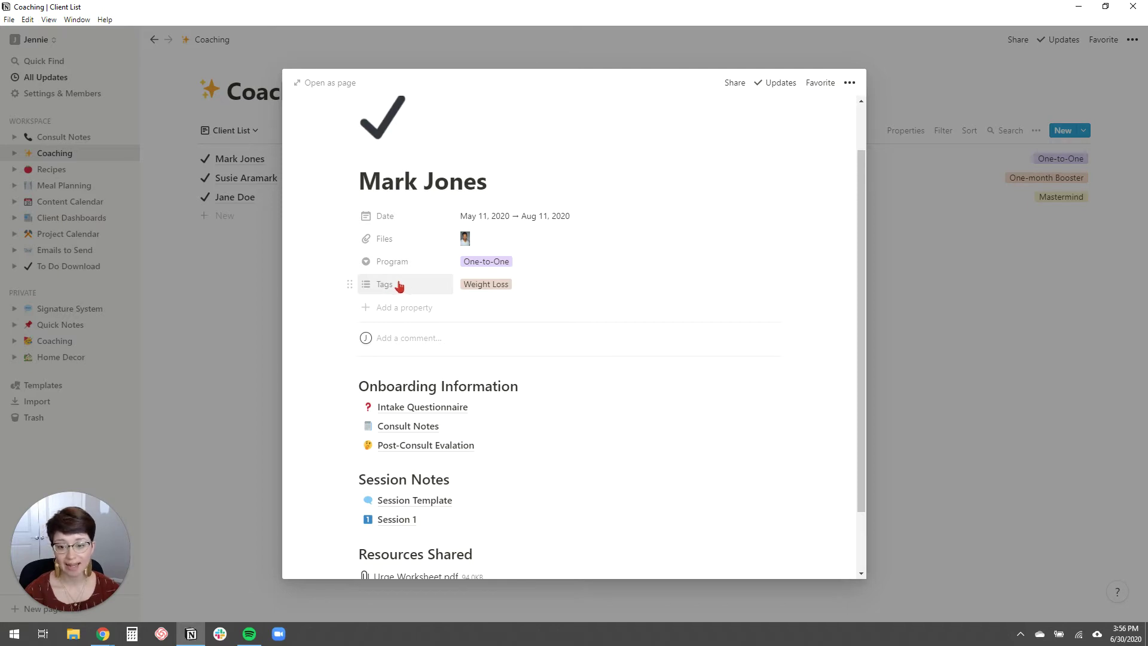
# Add the Business tag alongside Weight Loss in the client's Tags
pyautogui.click(532, 291)
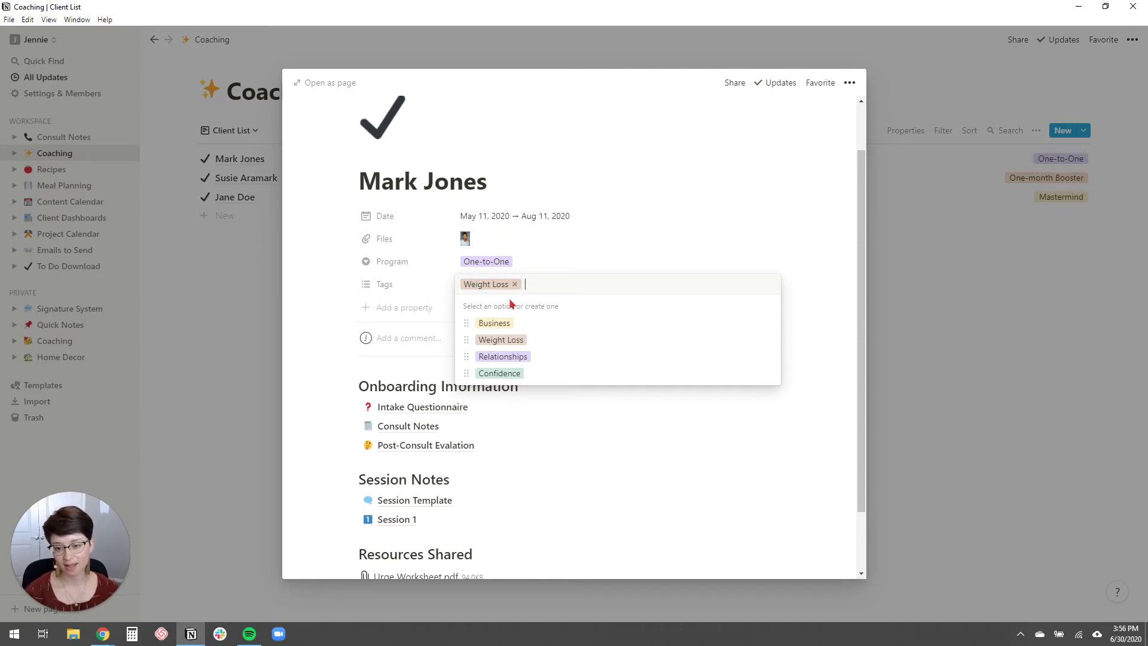
pyautogui.click(542, 326)
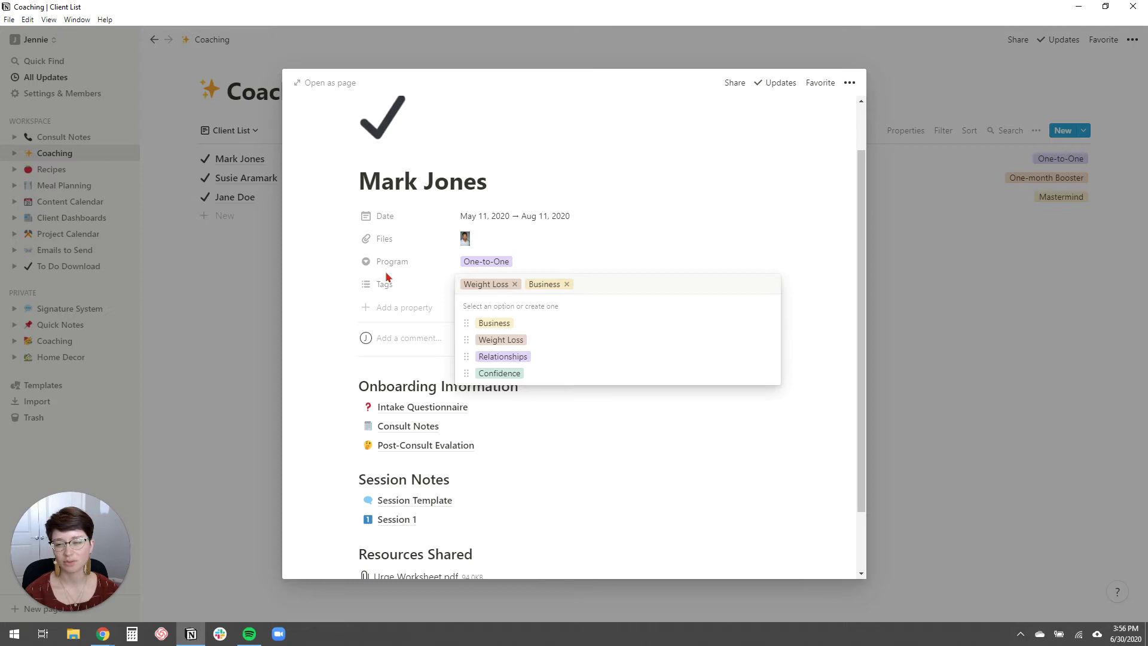
pyautogui.click(316, 257)
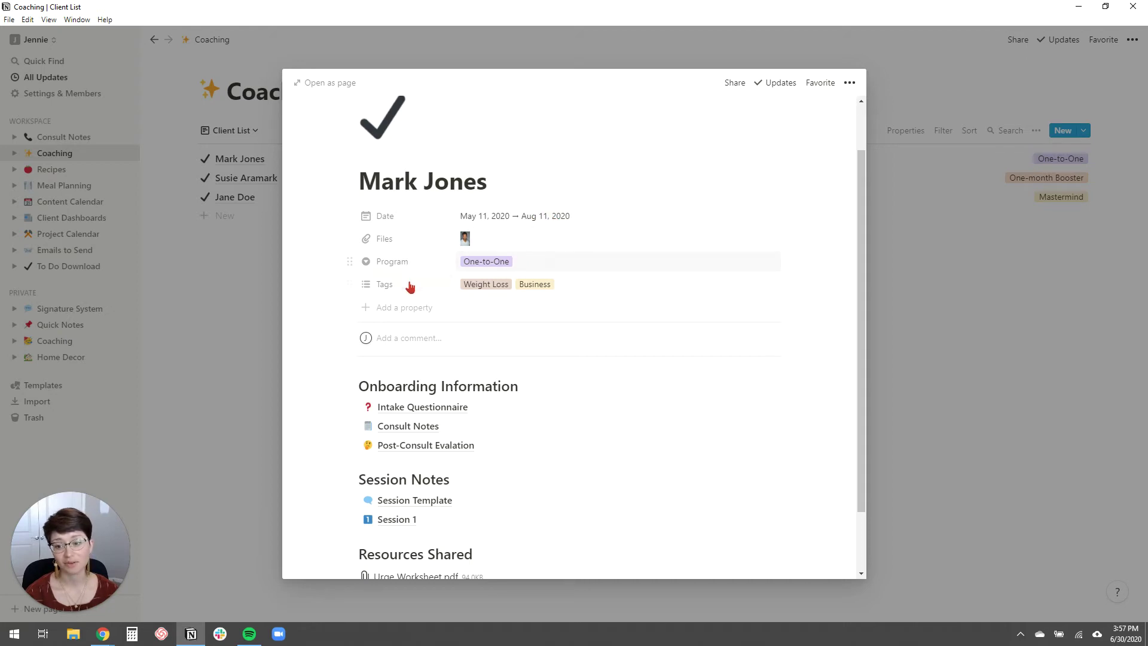
pyautogui.click(405, 309)
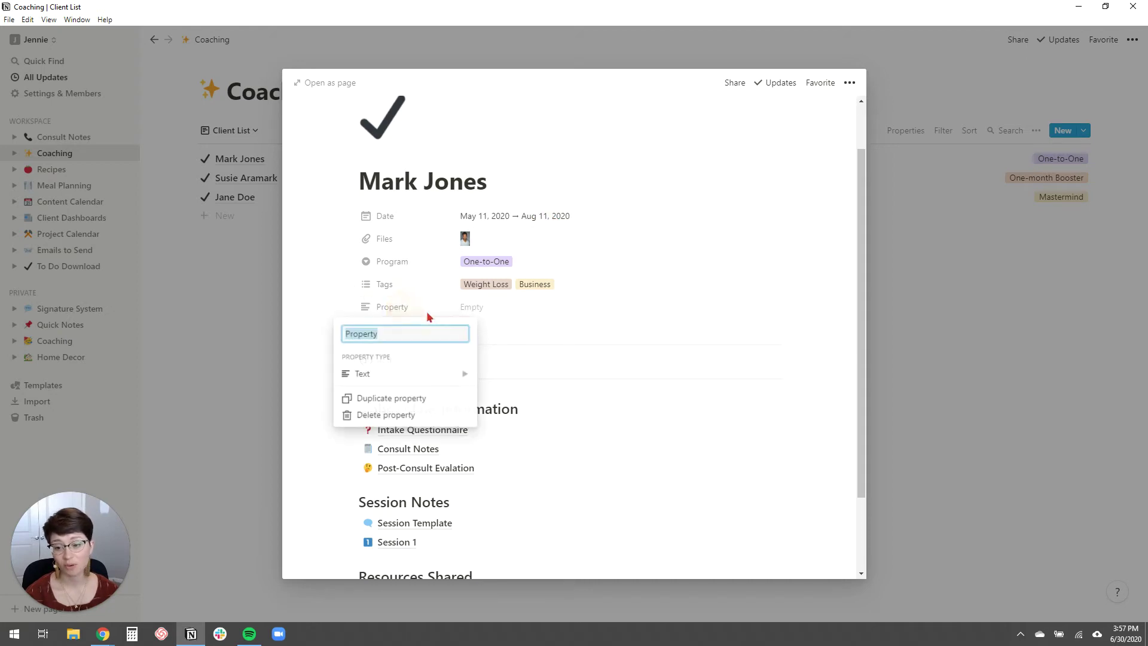
pyautogui.moveTo(390, 376)
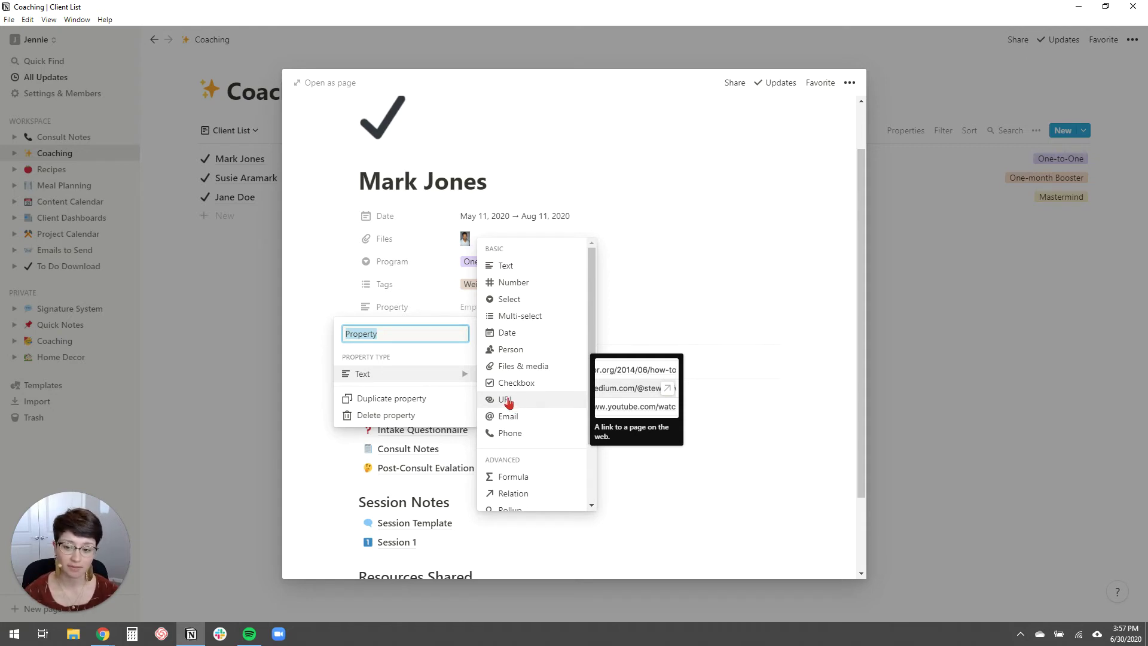
pyautogui.click(312, 250)
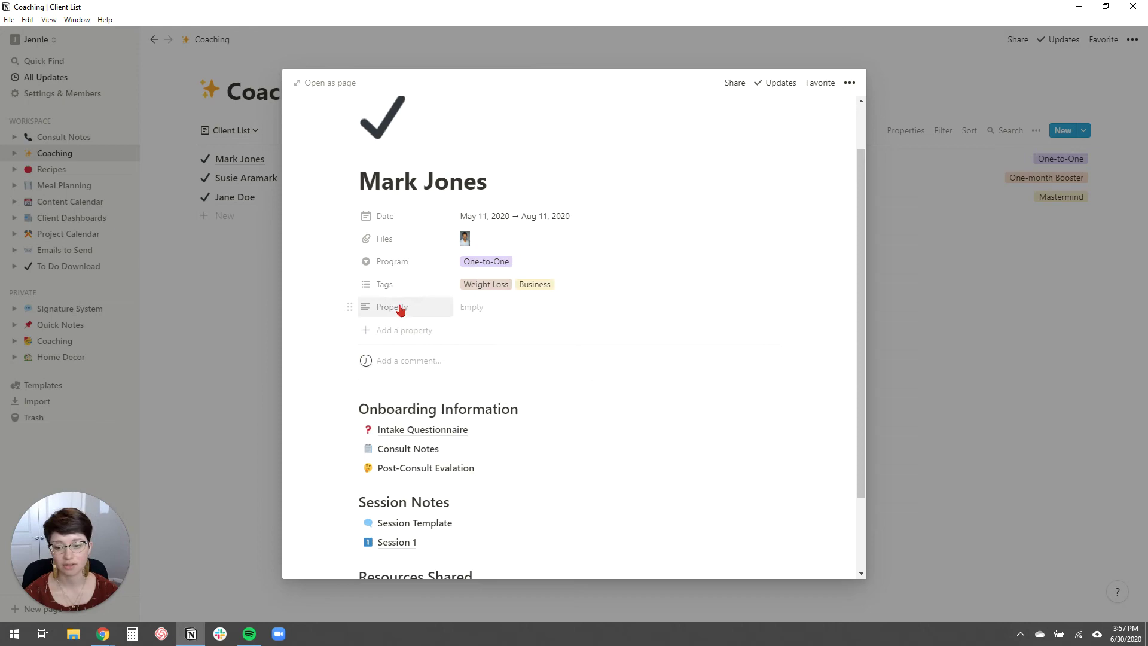
pyautogui.click(402, 308)
pyautogui.click(428, 417)
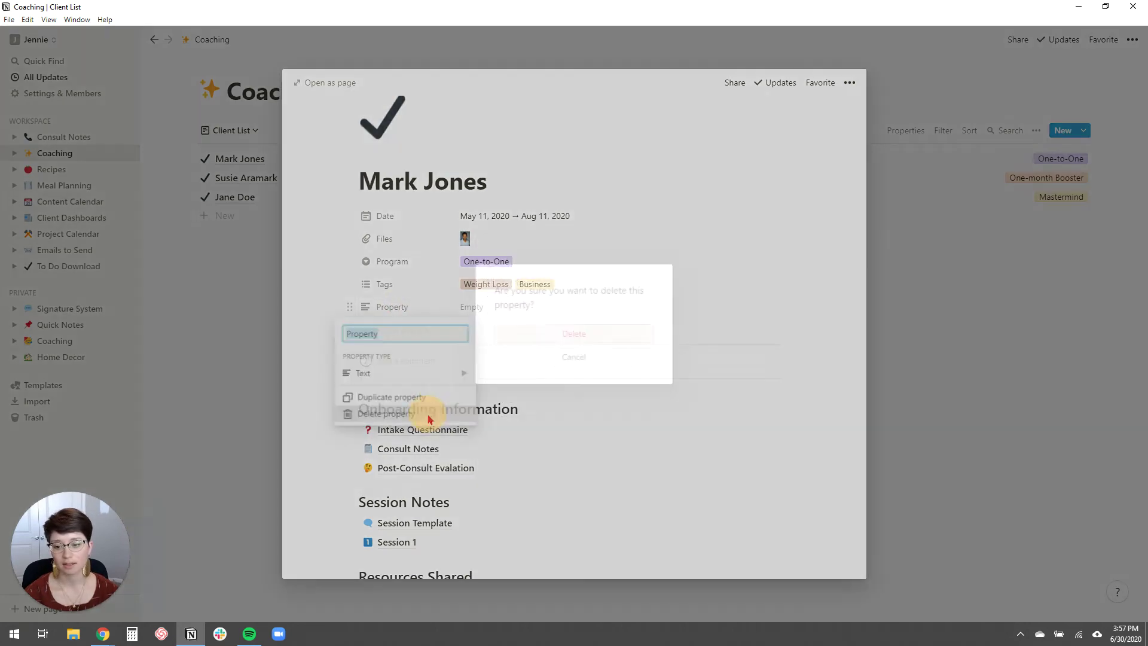
pyautogui.click(556, 336)
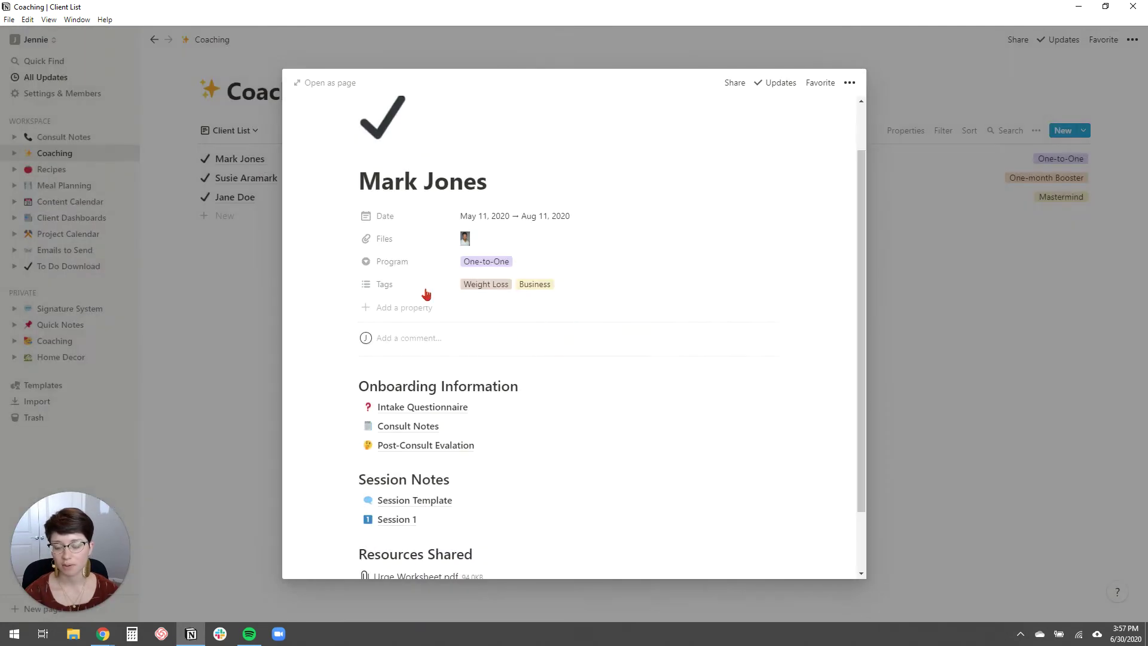
# Open the Intake Questionnaire subpage, return to the client's record, and check its page menu
pyautogui.scroll(-2, 468, 330)
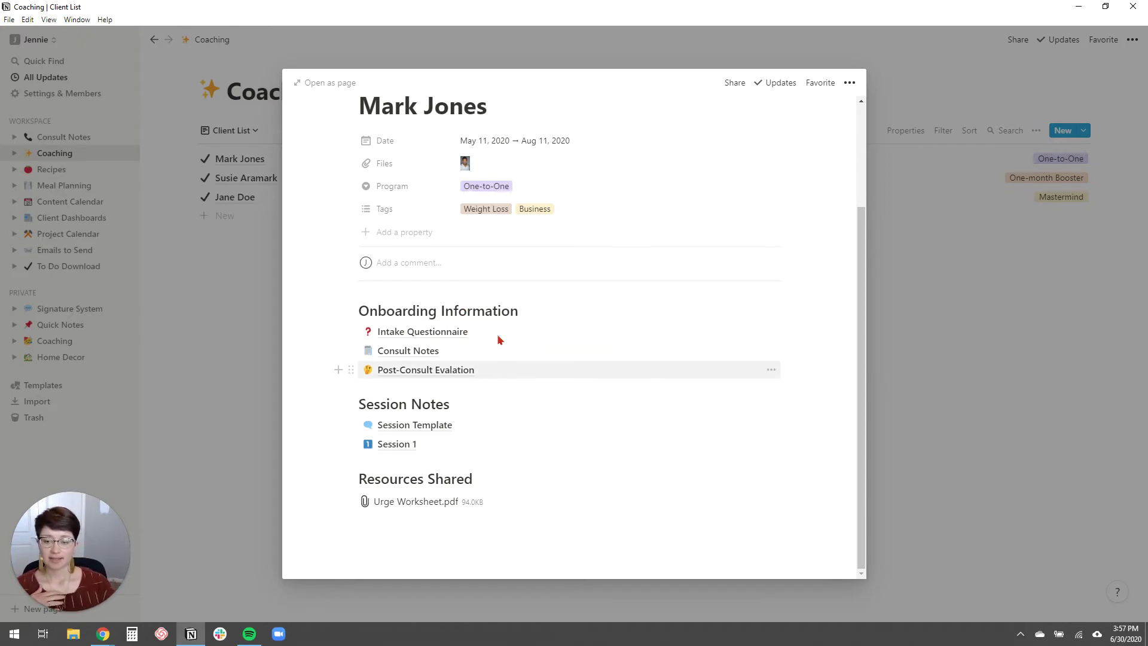
pyautogui.scroll(2, 584, 281)
pyautogui.scroll(-2, 583, 283)
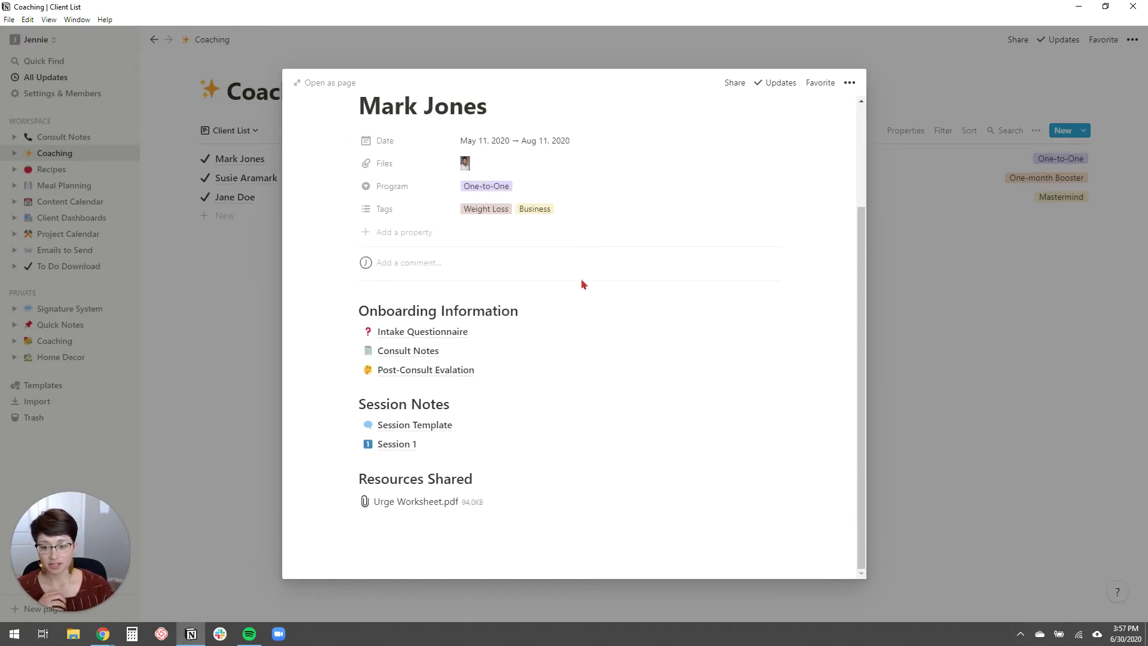
pyautogui.click(432, 333)
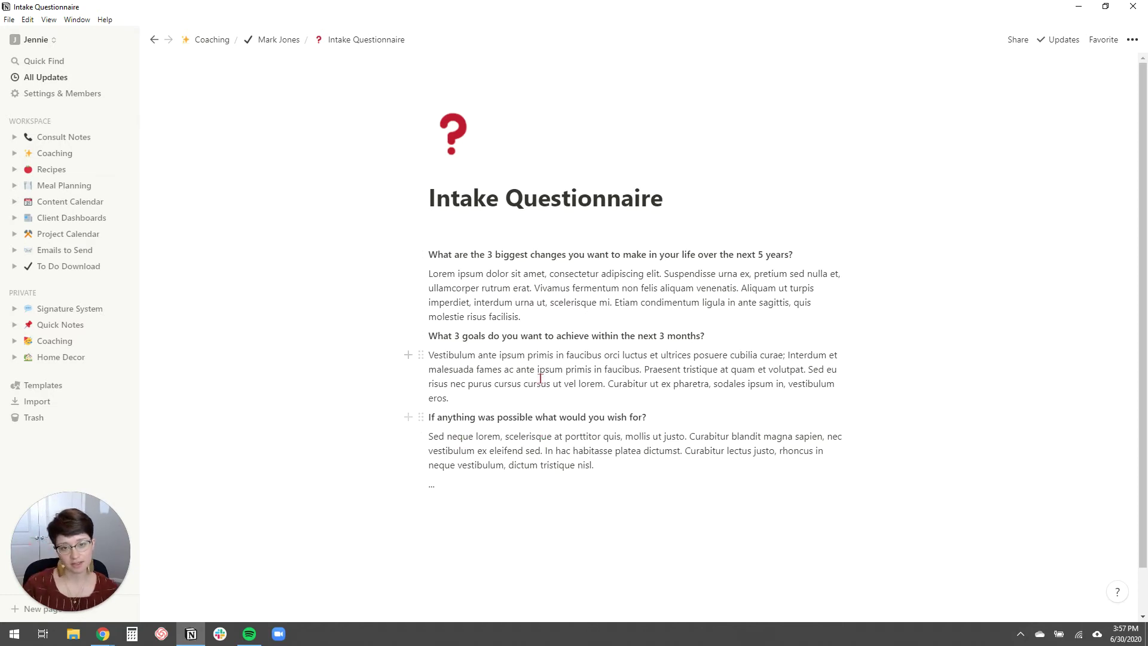
pyautogui.click(280, 40)
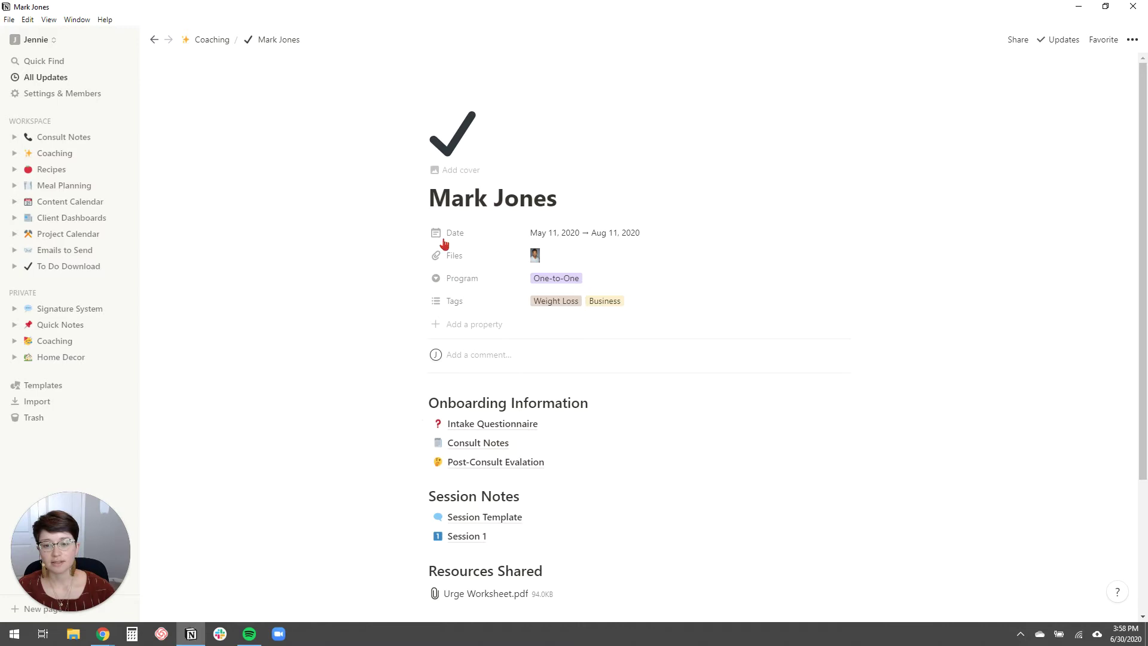
pyautogui.click(1132, 39)
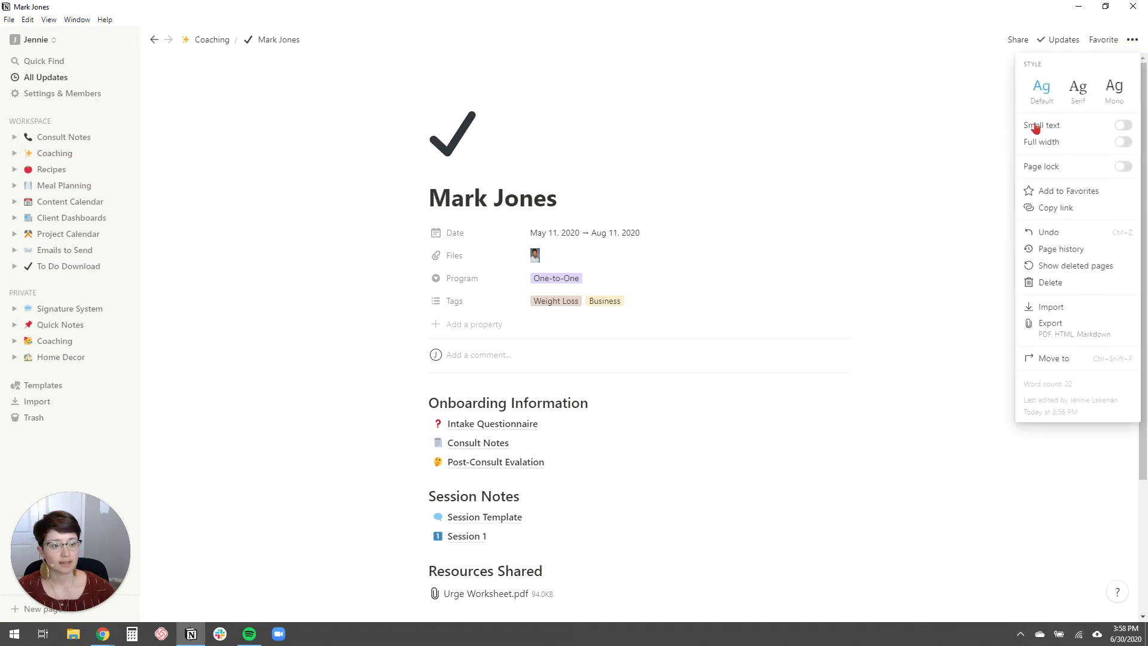
pyautogui.click(322, 177)
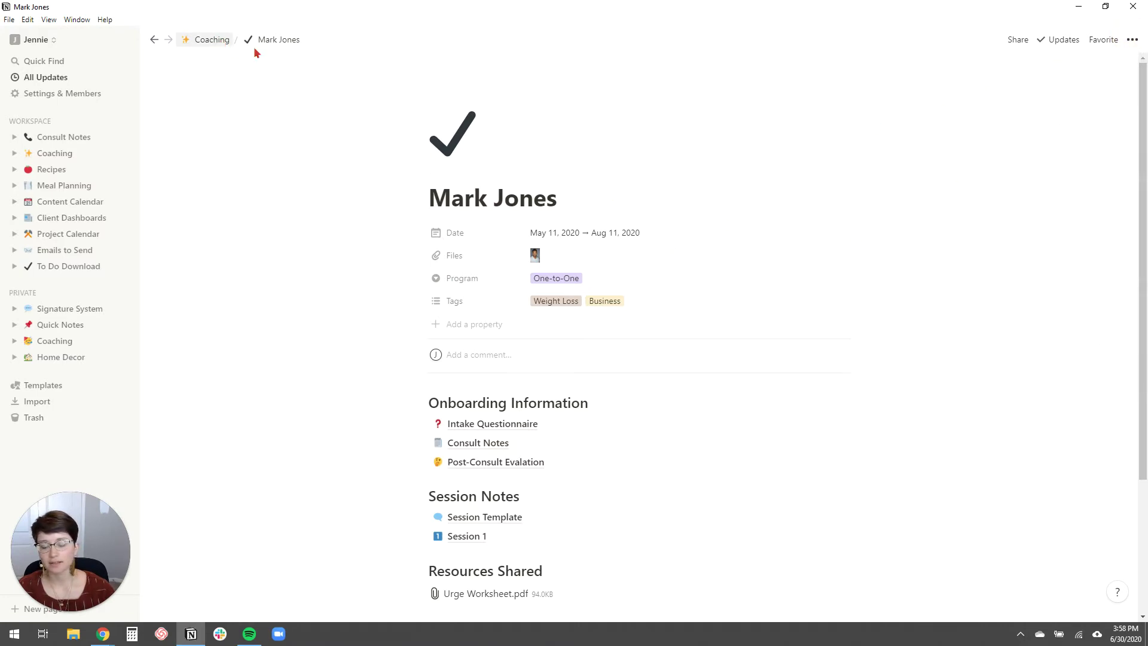
# Open the first client's record as a full page and view its Consult Notes subpage
pyautogui.click(198, 43)
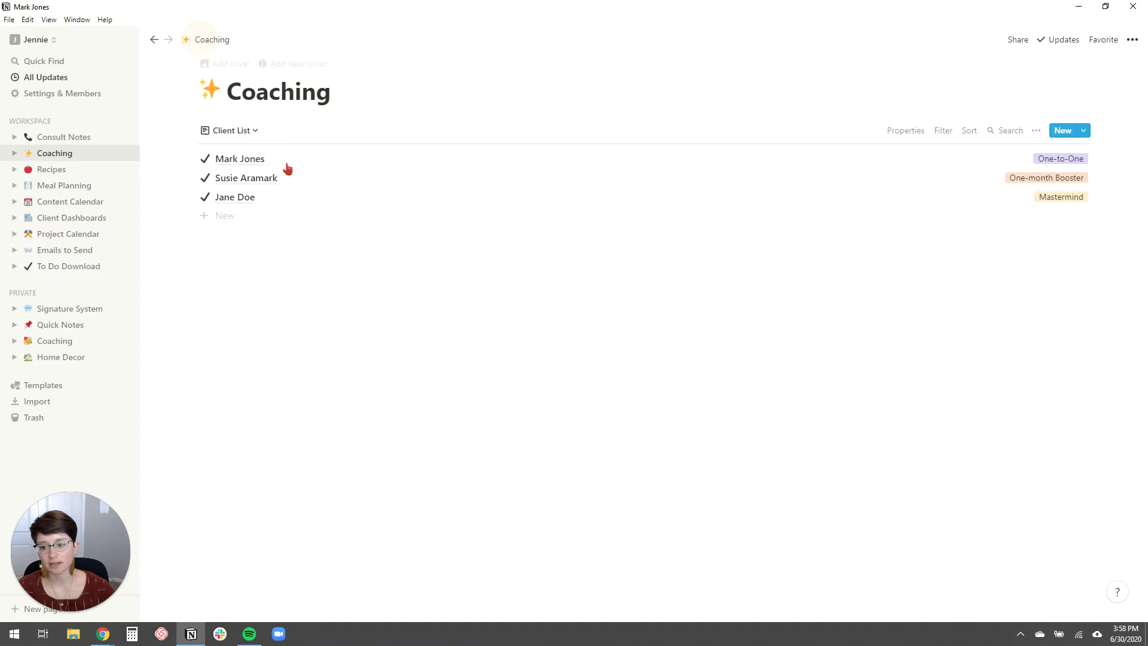
pyautogui.click(240, 158)
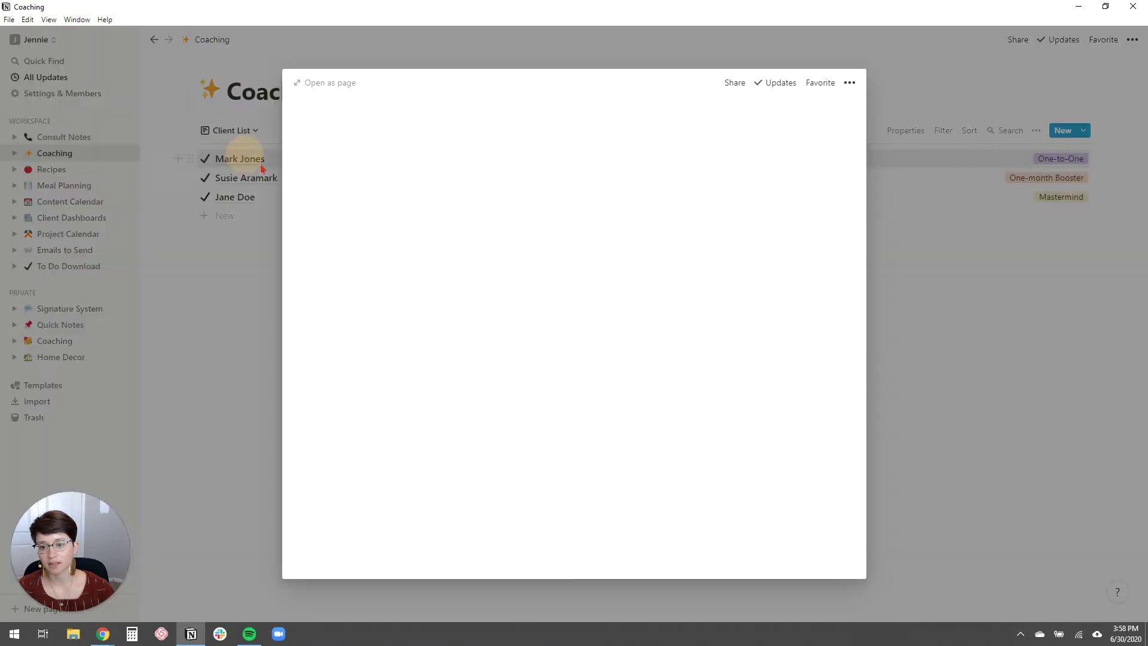
pyautogui.click(328, 85)
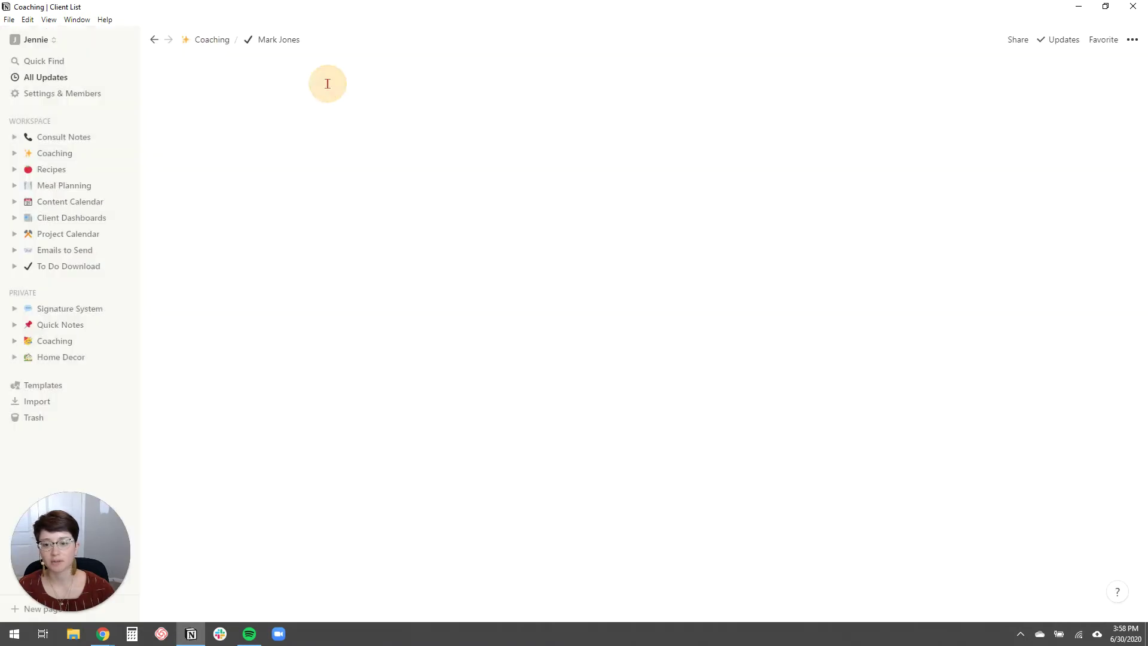
pyautogui.scroll(-3, 591, 432)
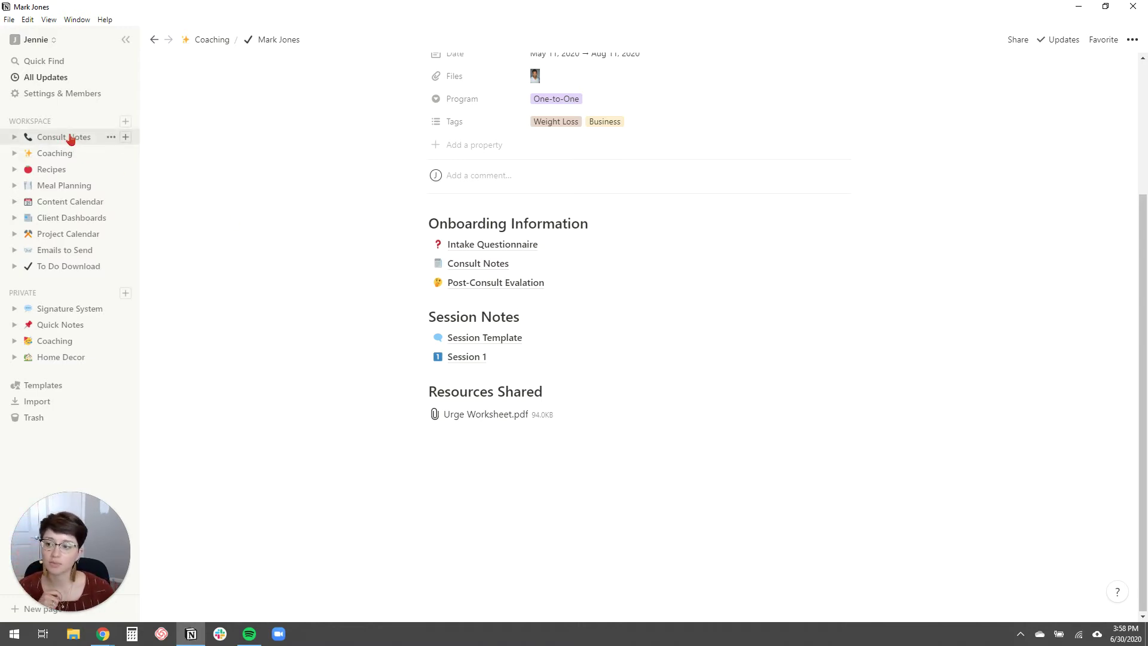
pyautogui.click(490, 266)
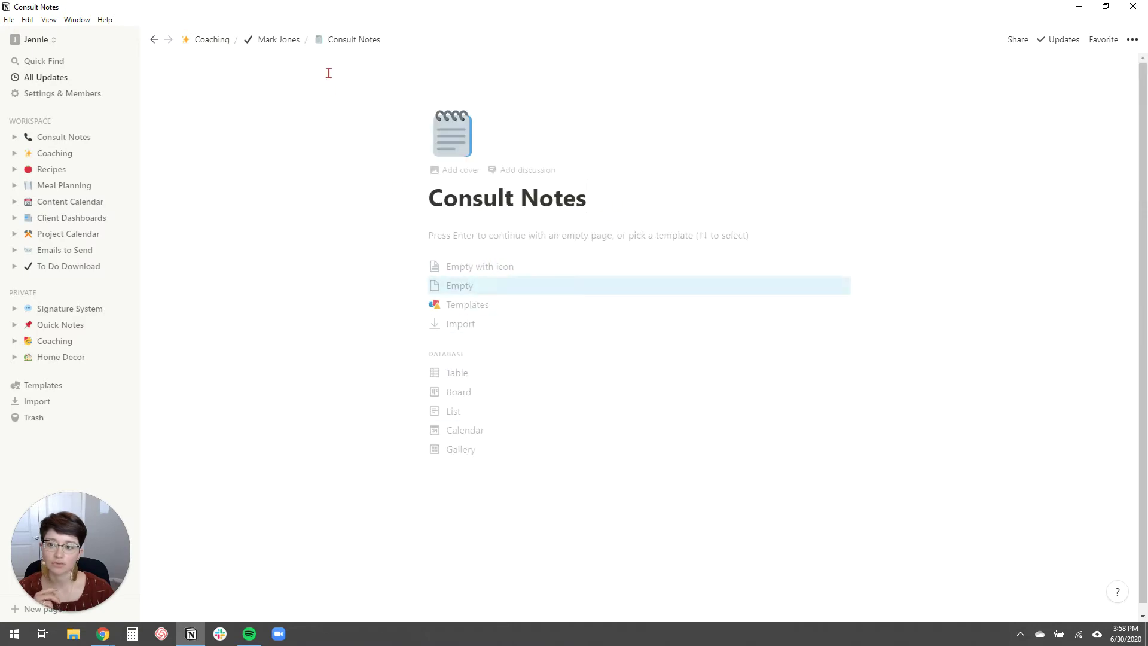
pyautogui.click(269, 43)
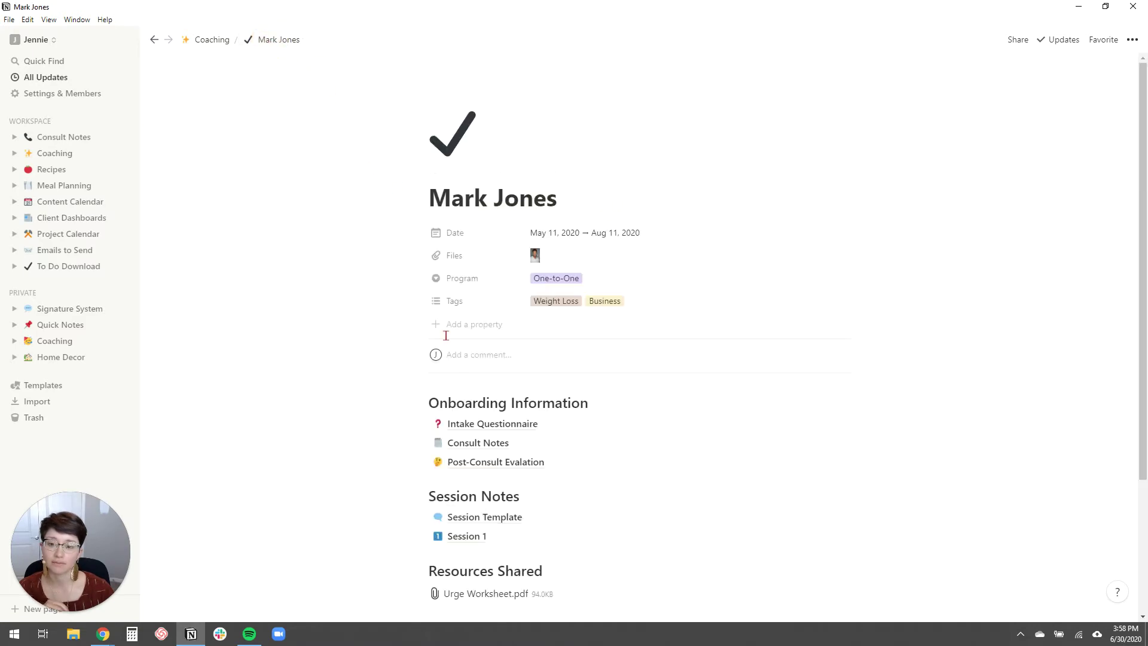
pyautogui.scroll(-3, 568, 352)
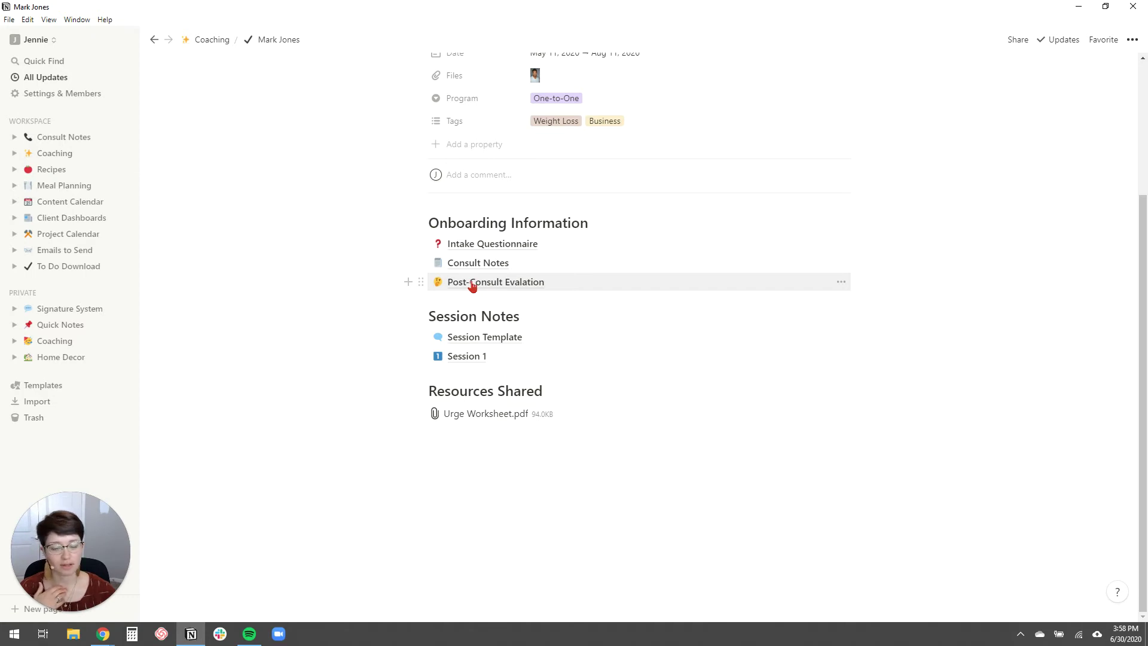
# Open the Session Template page and review its Topic, Homework and Email Coaching lines
pyautogui.click(484, 338)
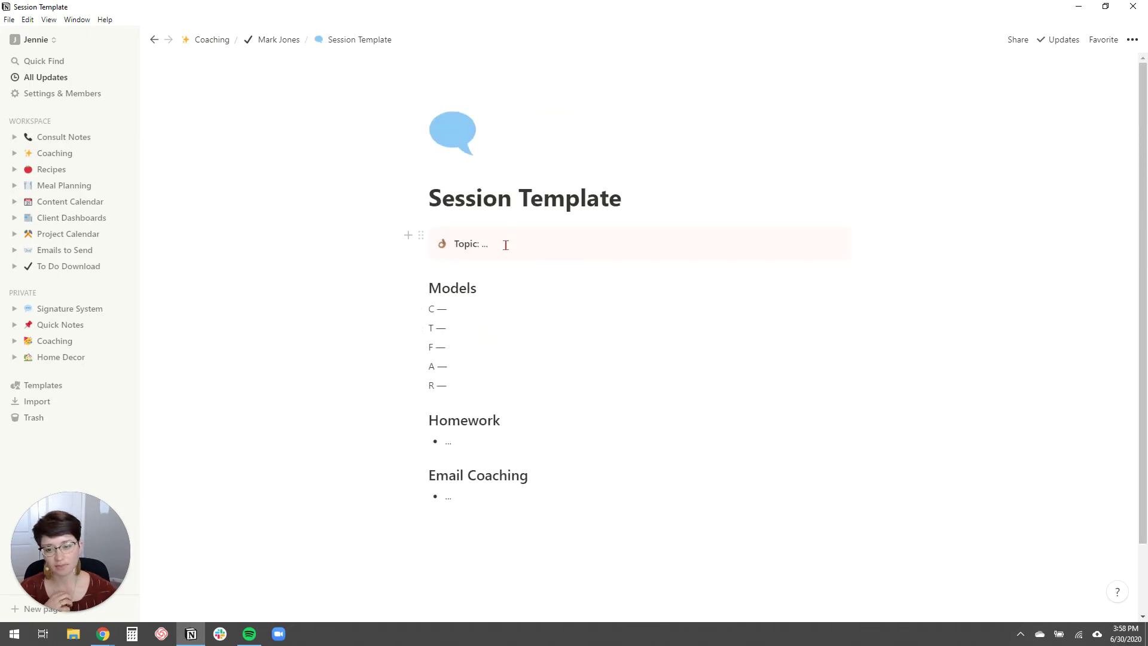
pyautogui.click(505, 245)
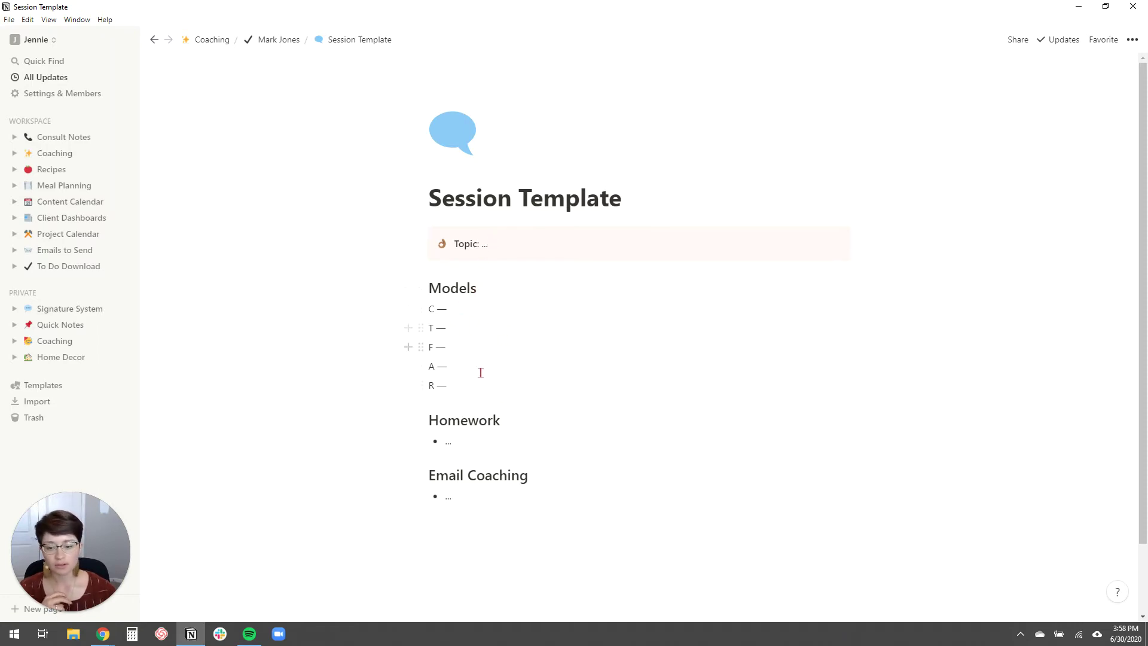
pyautogui.click(482, 439)
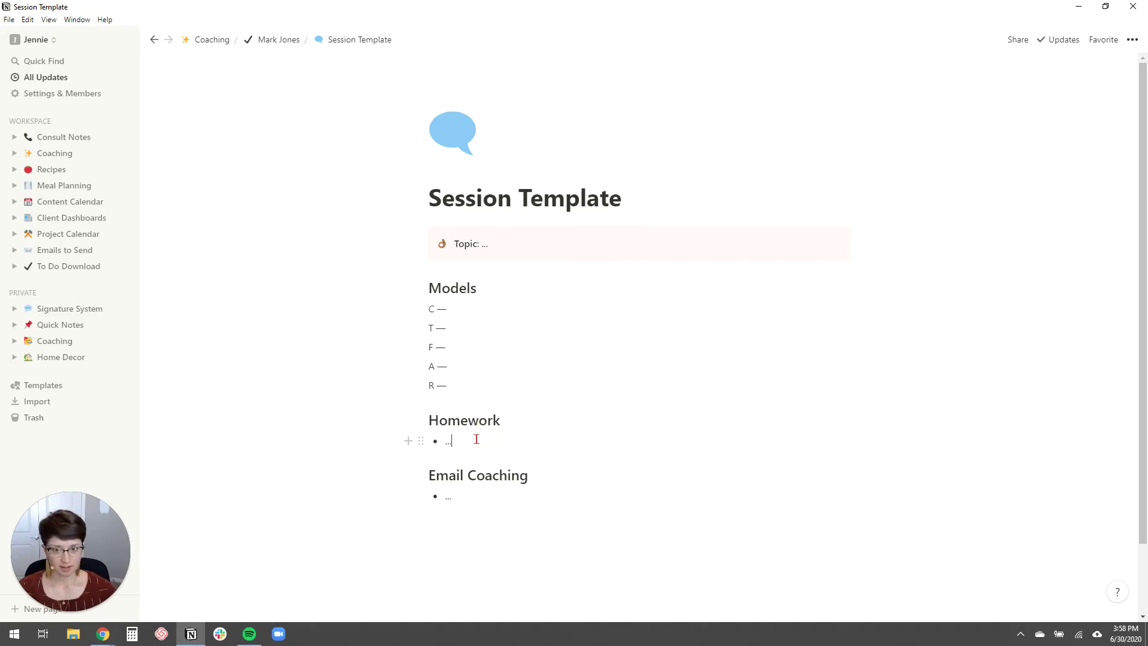
pyautogui.click(474, 490)
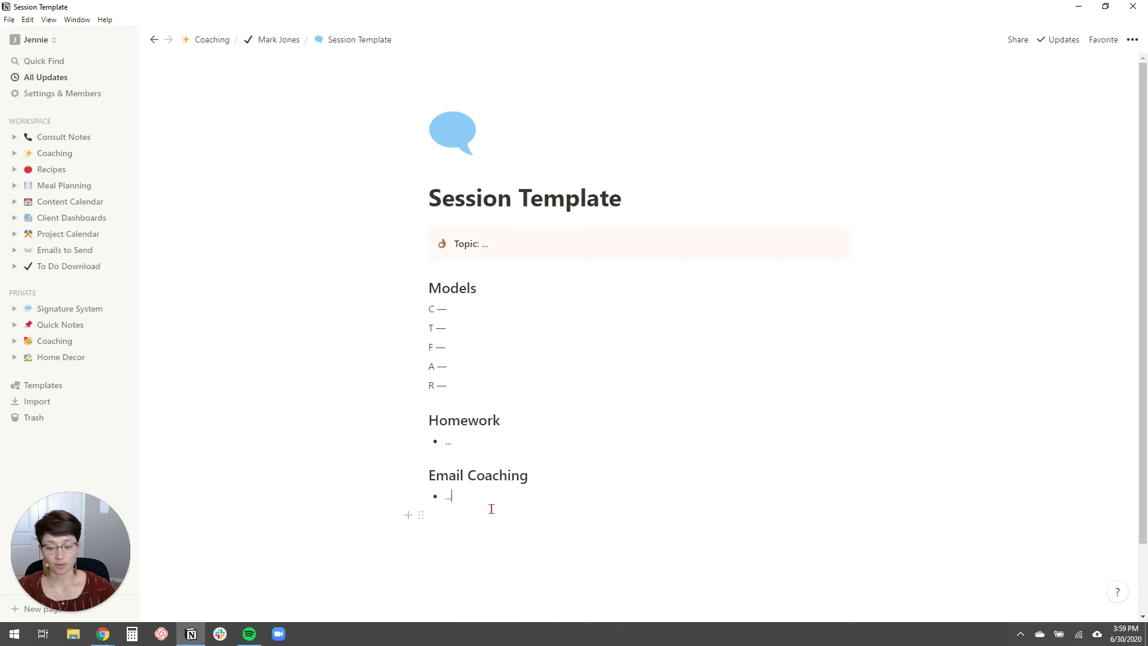
pyautogui.scroll(-1, 491, 509)
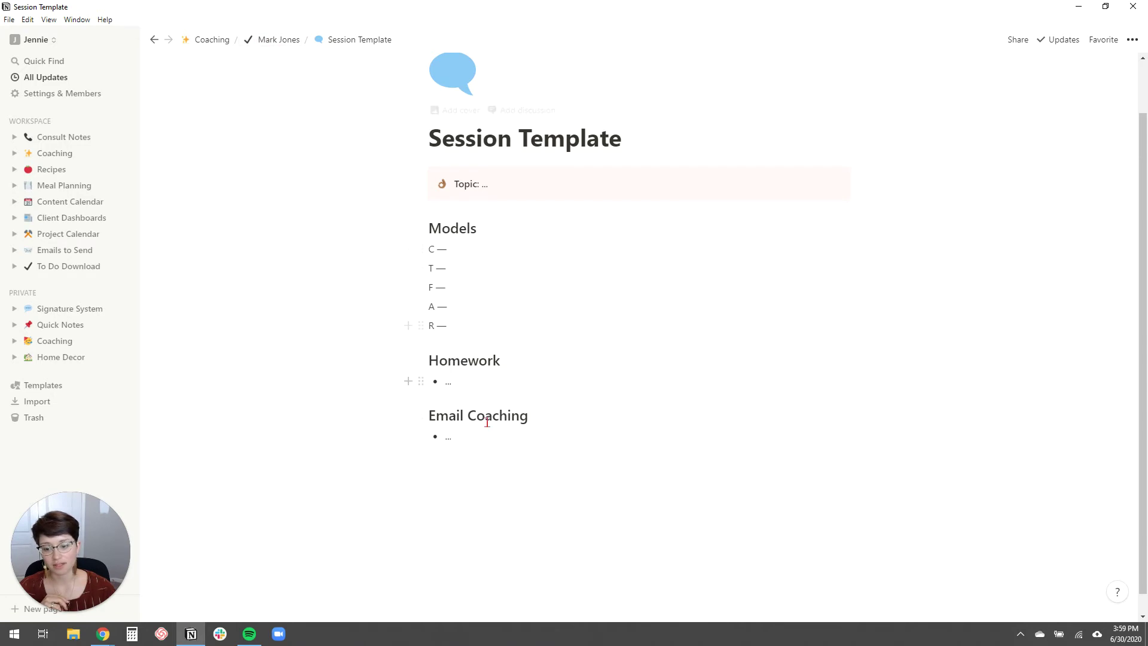
# Back on the Coaching list, preview two client records and inspect Session Template's actions menu
pyautogui.click(278, 39)
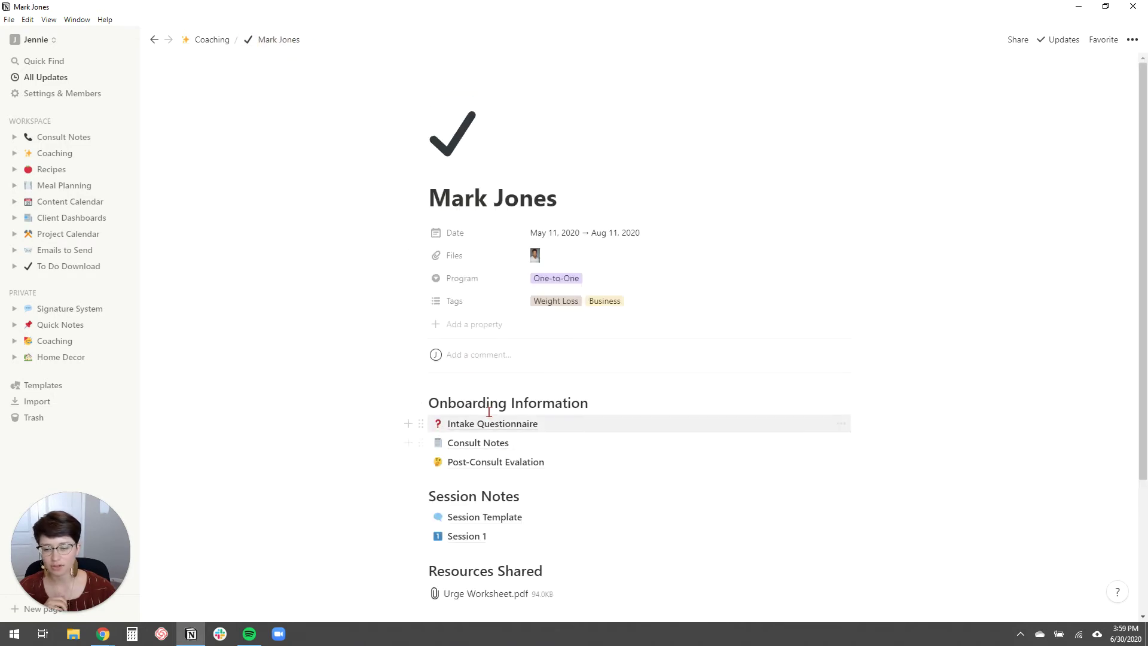
pyautogui.click(212, 39)
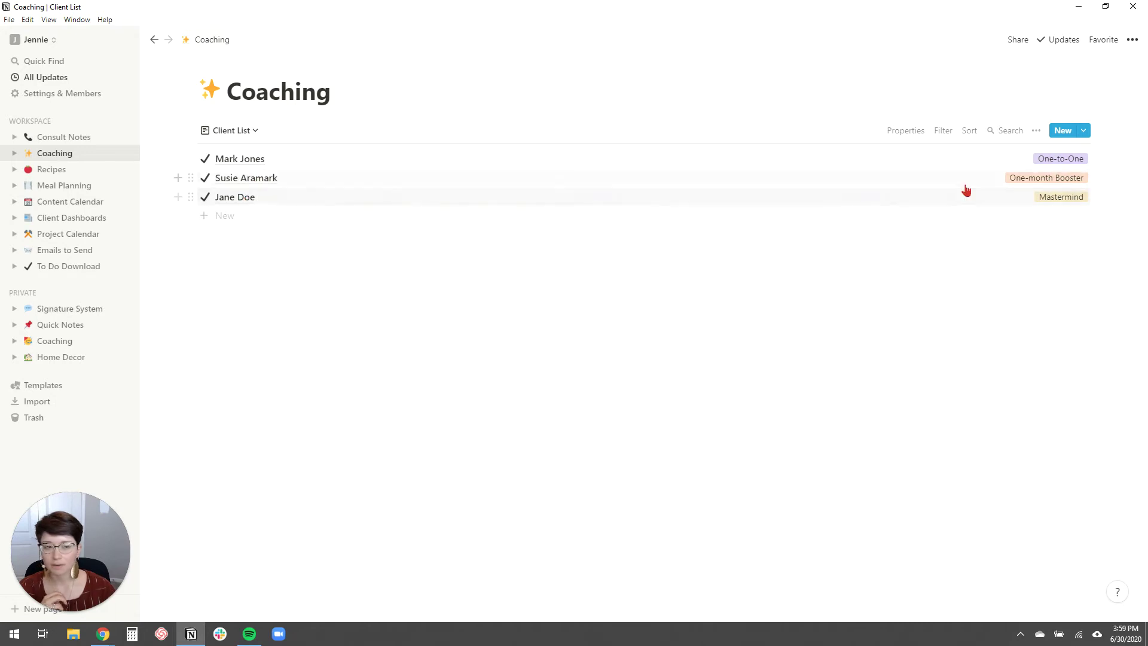
pyautogui.click(245, 196)
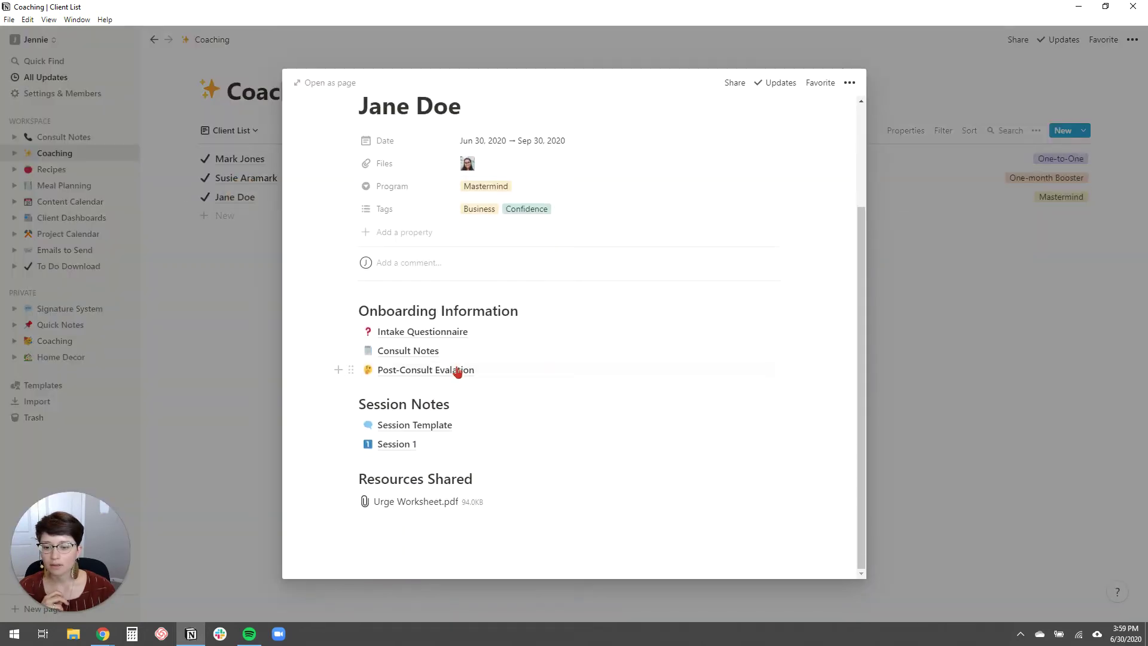
pyautogui.click(213, 225)
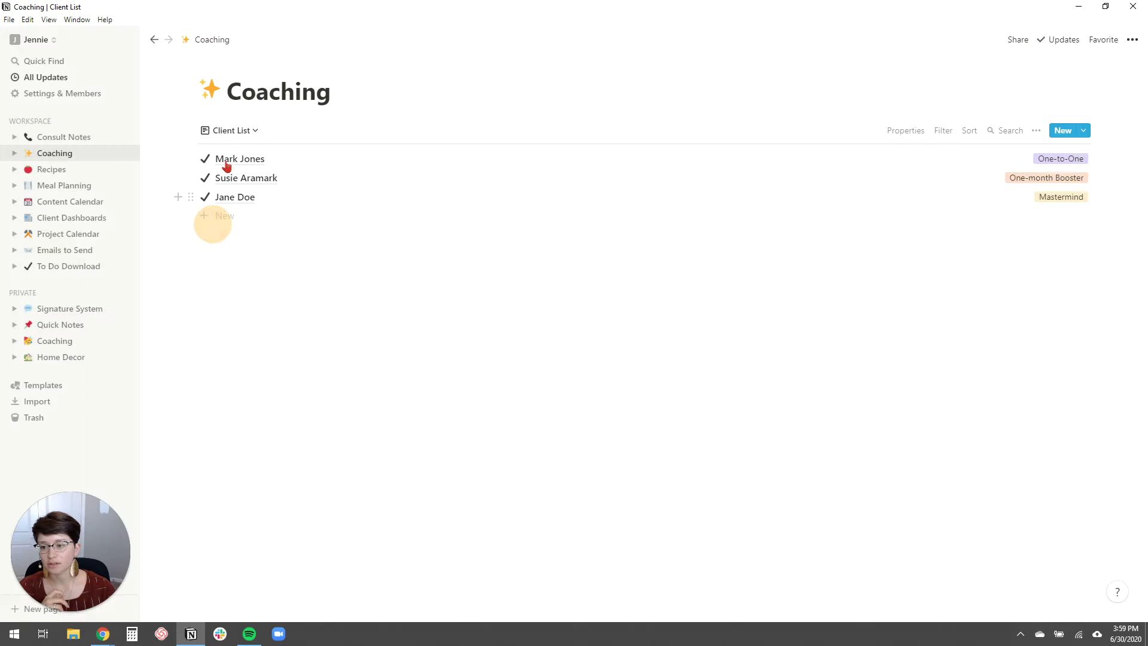
pyautogui.click(226, 165)
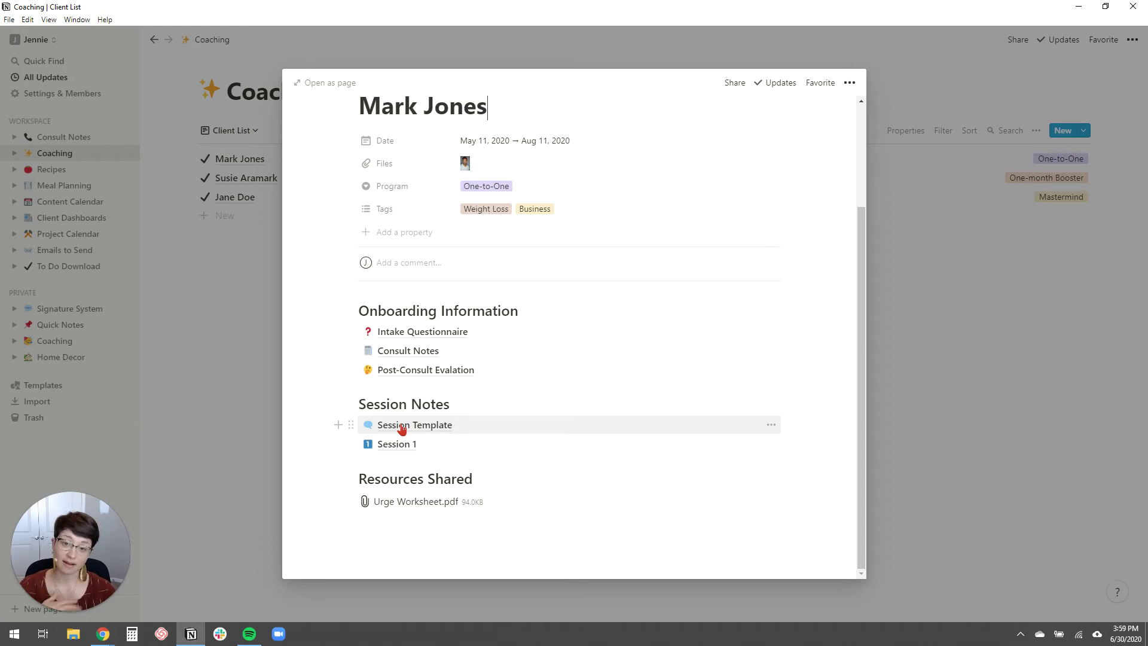
pyautogui.rightClick(401, 428)
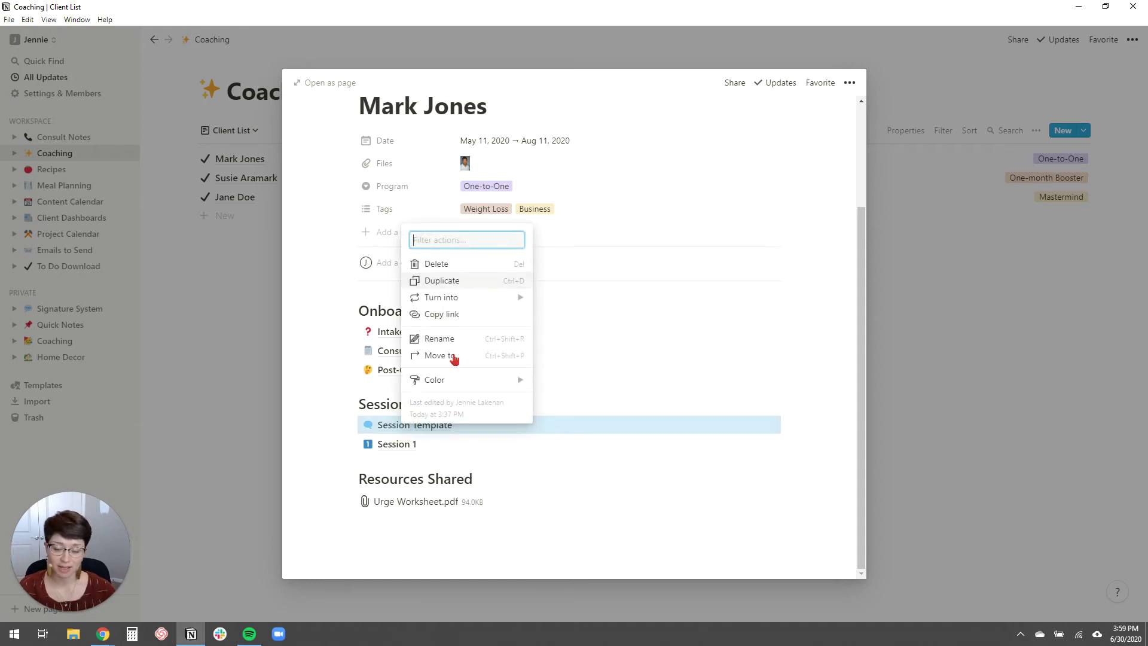
pyautogui.click(425, 454)
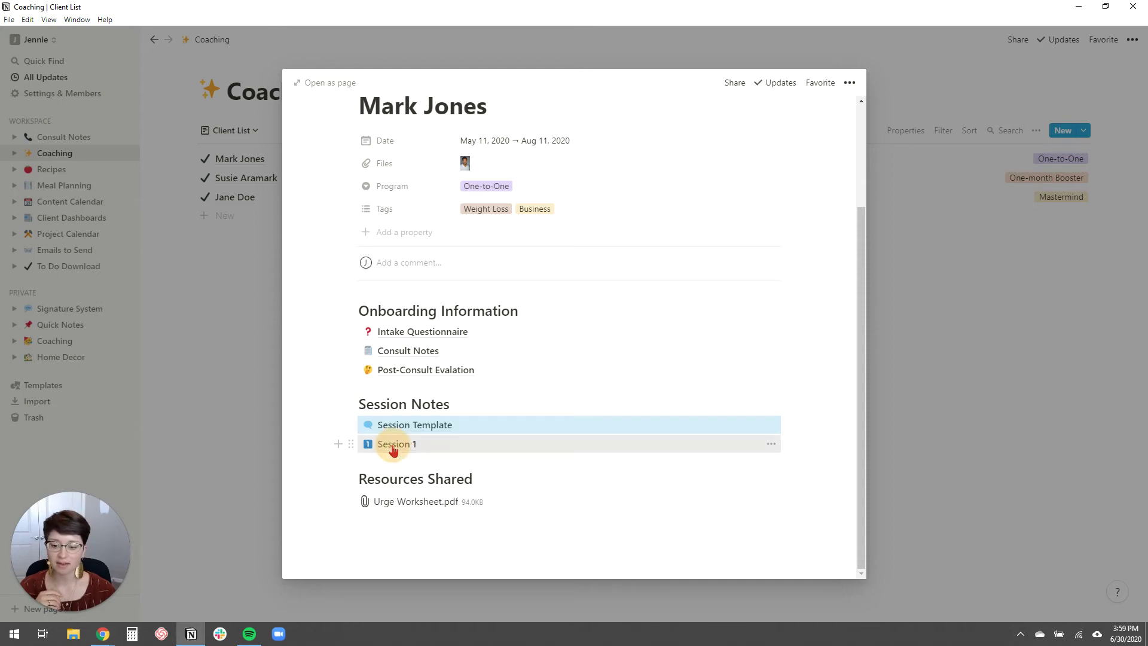
# Open Session 1 and type 'lroem i' after 'C —' in the Models list
pyautogui.click(386, 444)
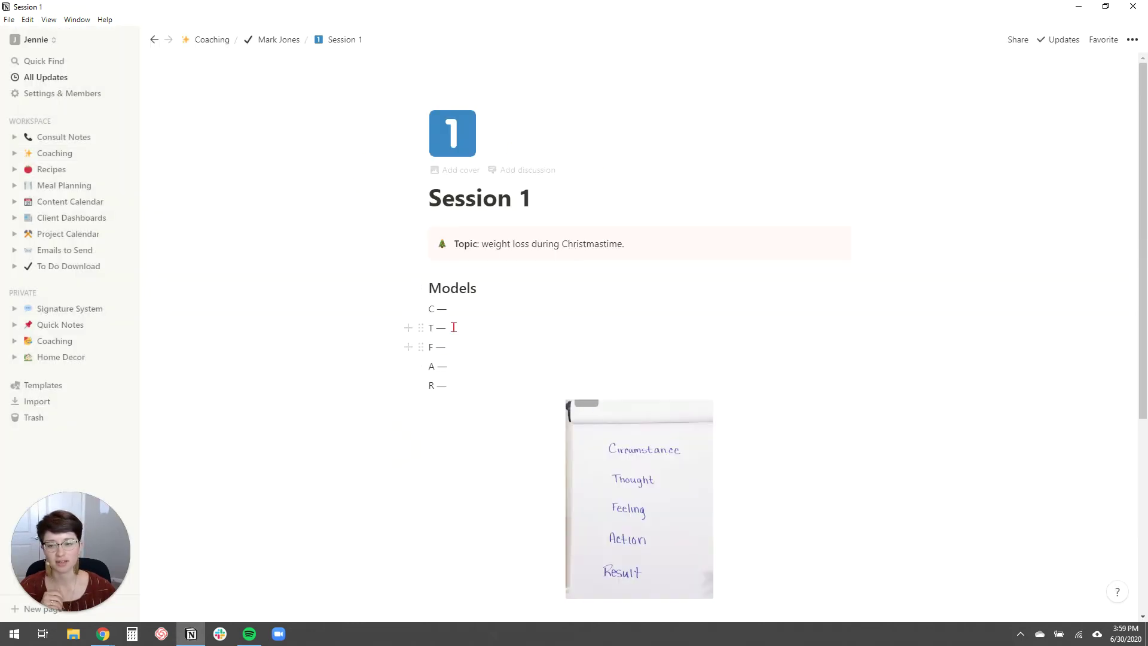
pyautogui.scroll(-2, 540, 195)
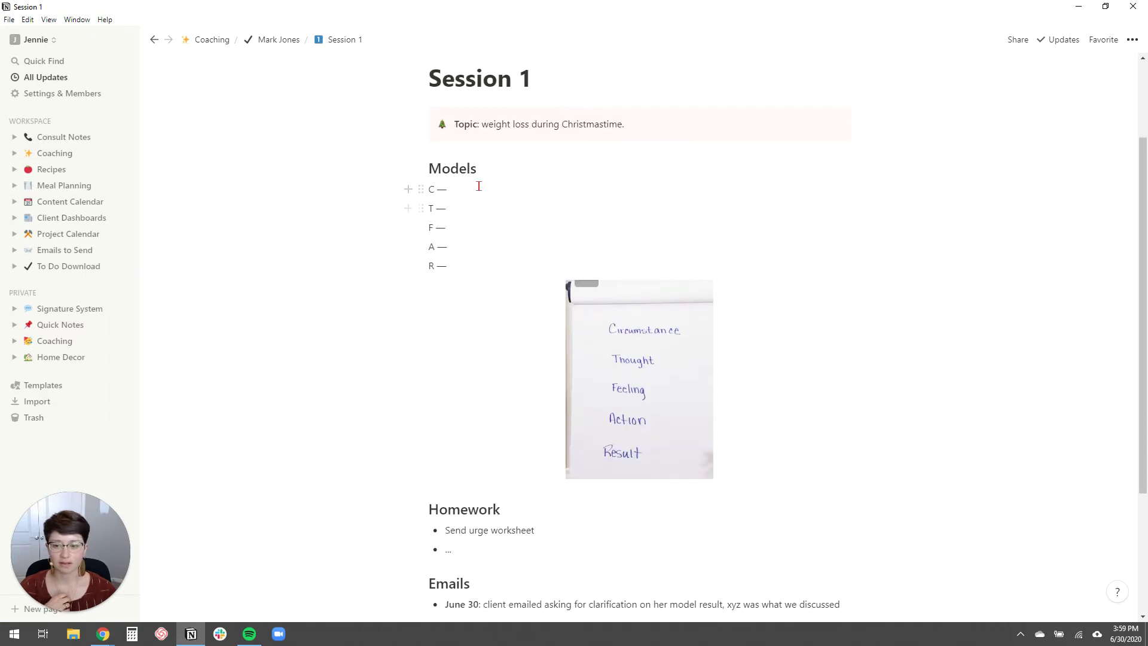
pyautogui.click(478, 186)
pyautogui.write('lroem ipsum')
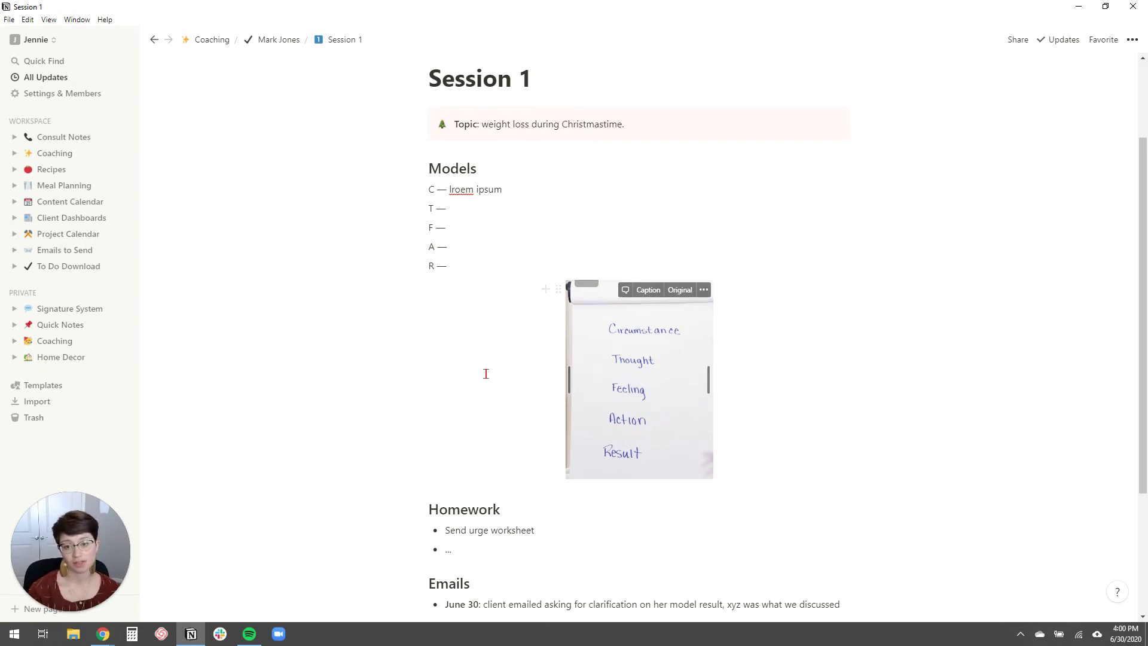
# Correct the misspelled word on the C line to 'lorem'
pyautogui.scroll(-3, 590, 362)
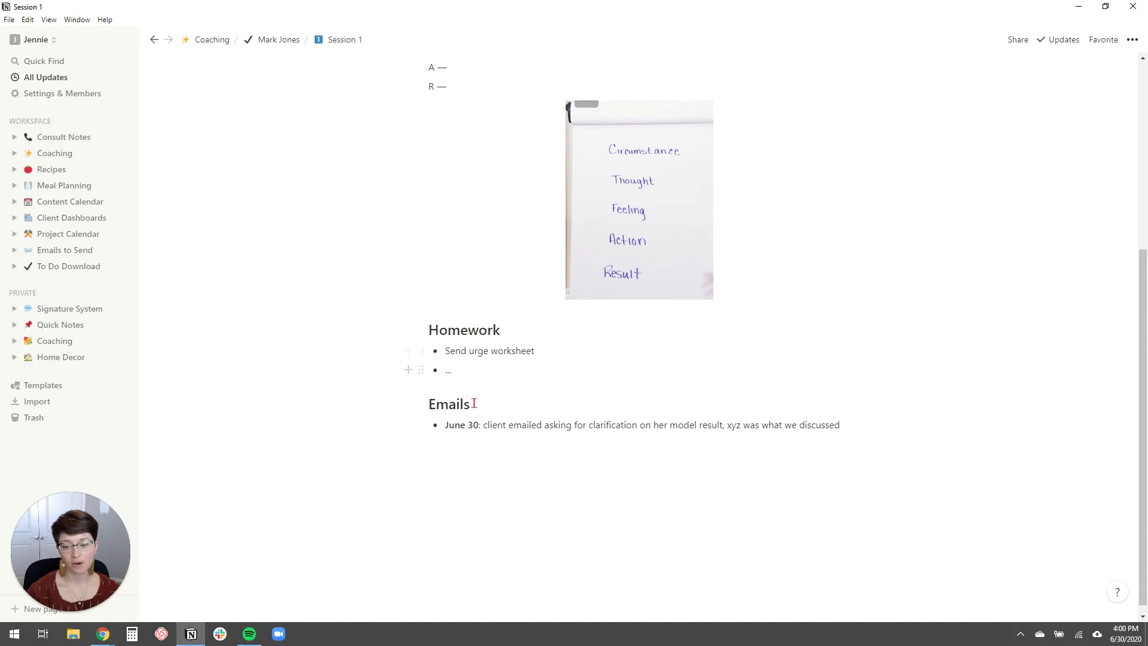
pyautogui.moveTo(445, 428); pyautogui.dragTo(871, 423)
pyautogui.click(834, 423)
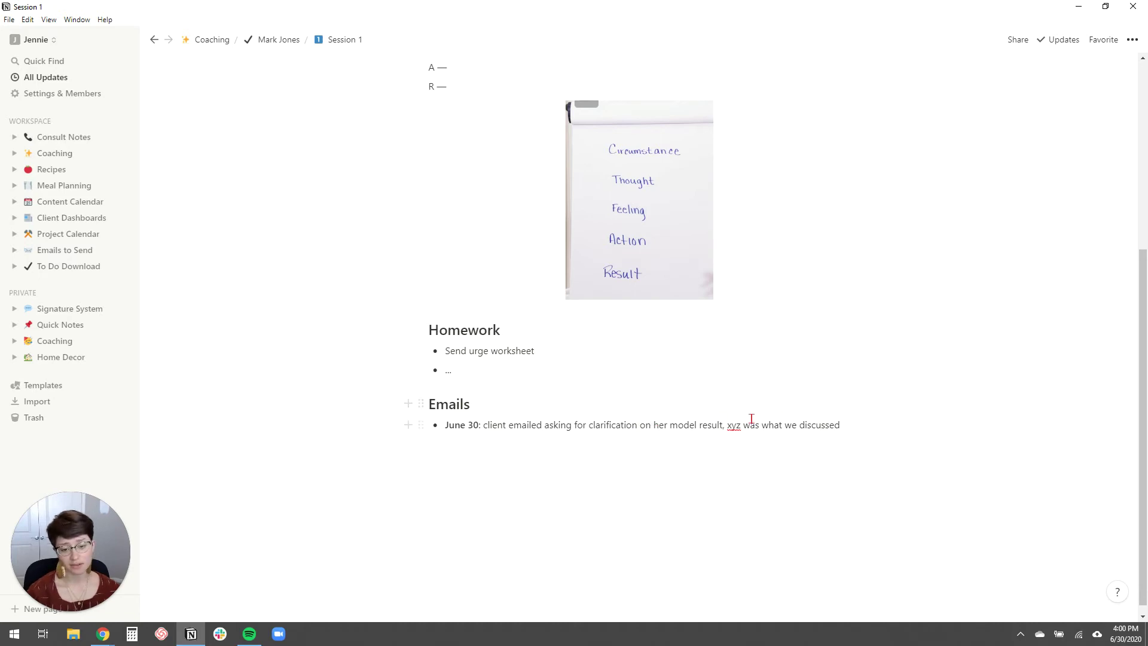
pyautogui.scroll(5, 694, 426)
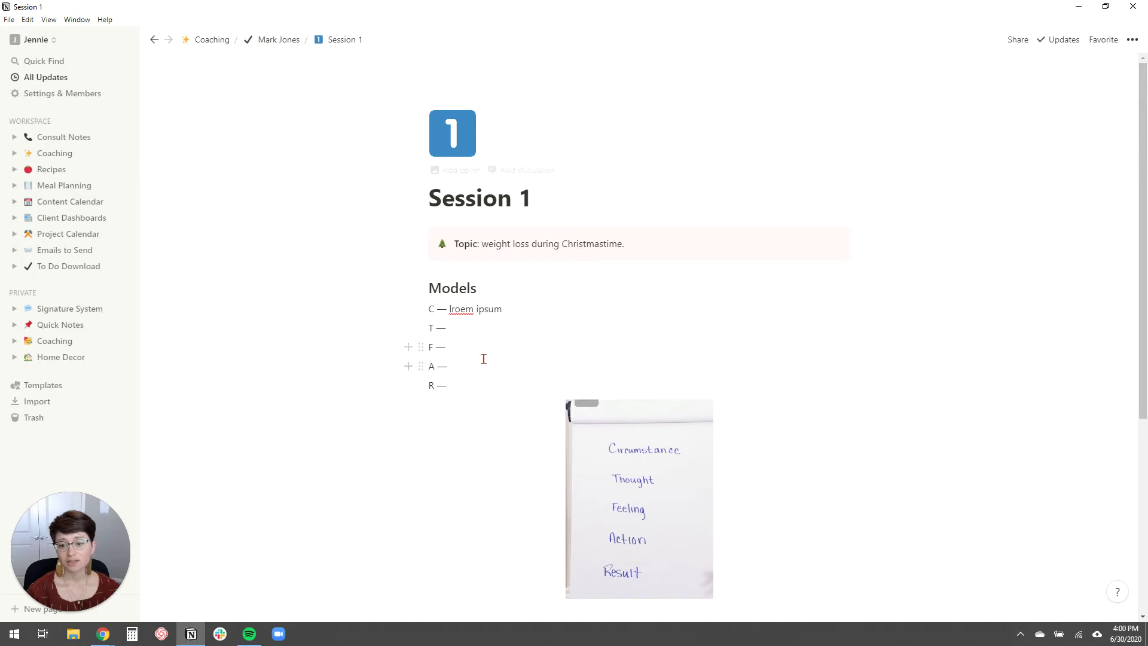
pyautogui.doubleClick(462, 308)
pyautogui.write('lorem')
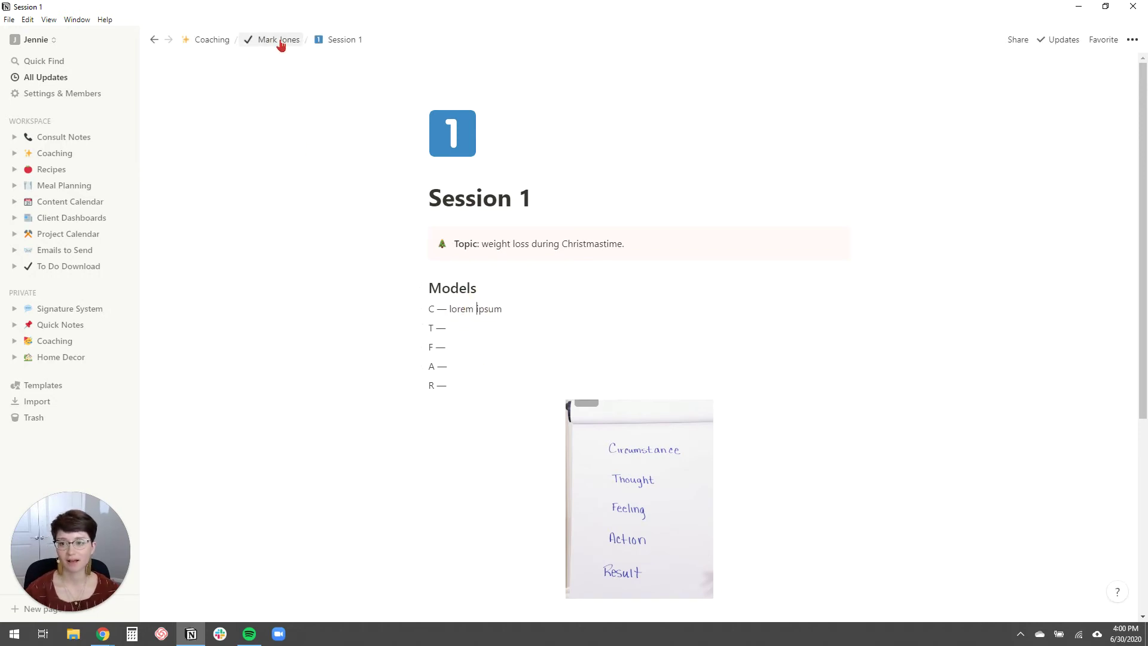
# Look through the client's parent page, then return to the Coaching database's Client List
pyautogui.click(279, 40)
pyautogui.scroll(-3, 634, 455)
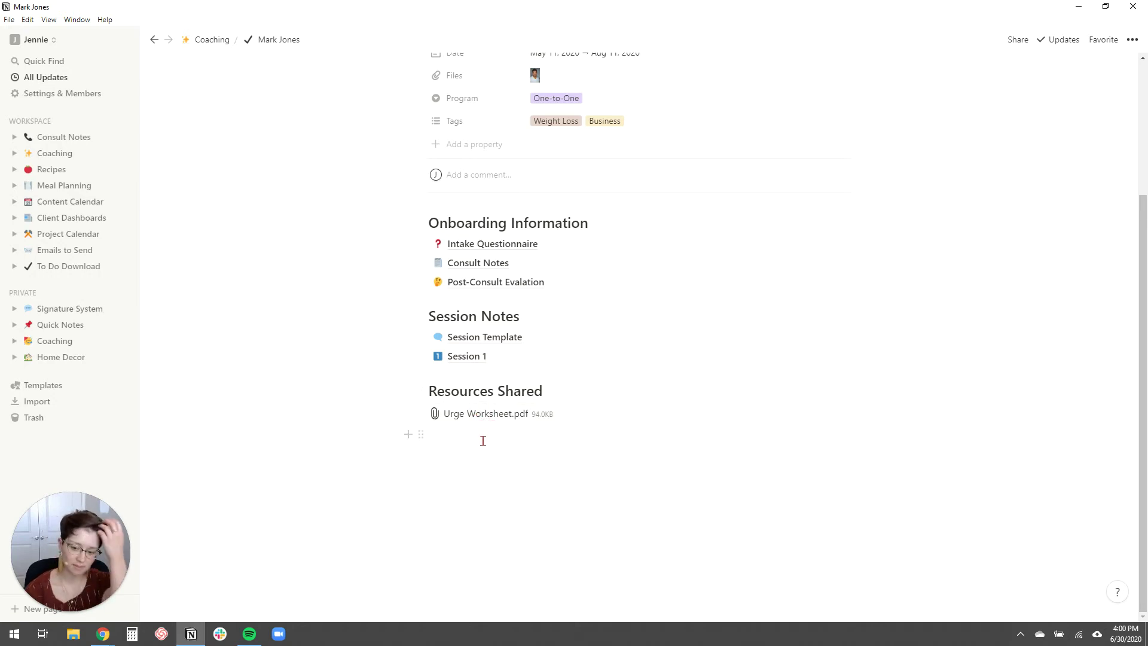
pyautogui.scroll(3, 542, 423)
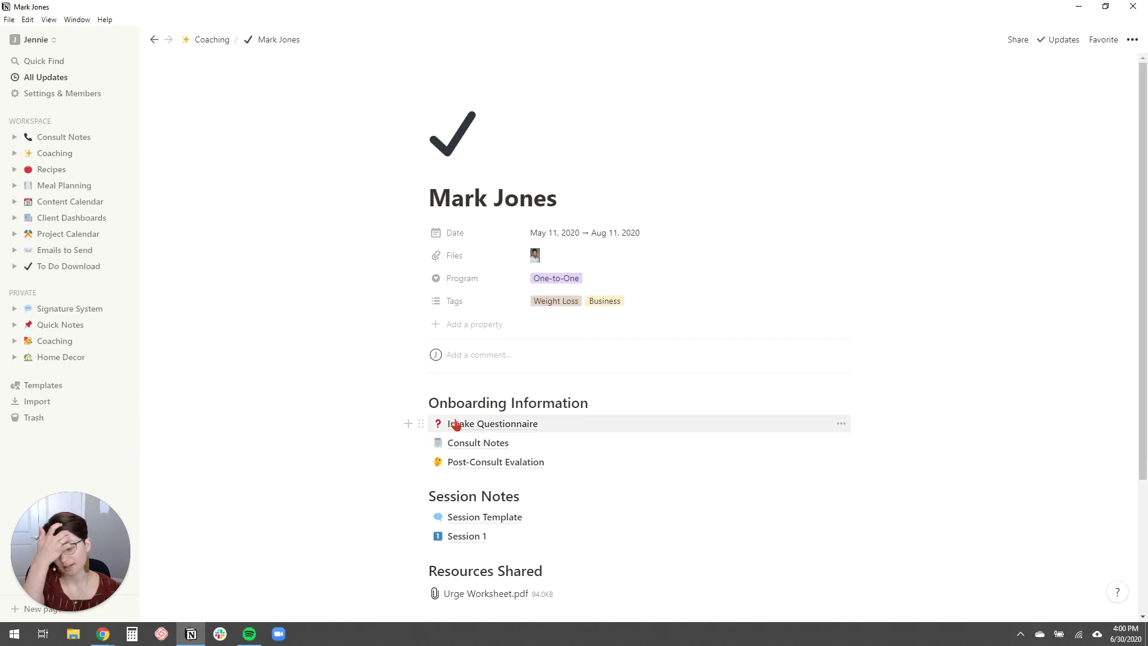
pyautogui.click(212, 41)
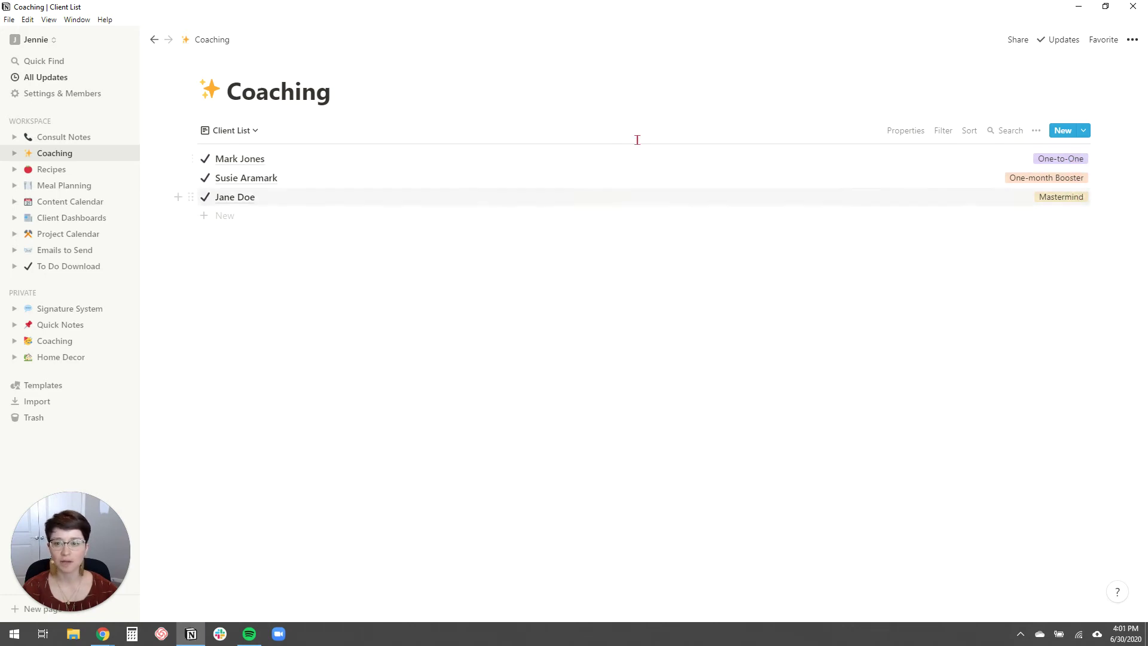
# Switch the Coaching database to its Calendar view and browse the June and July 2020 weeks
pyautogui.click(237, 131)
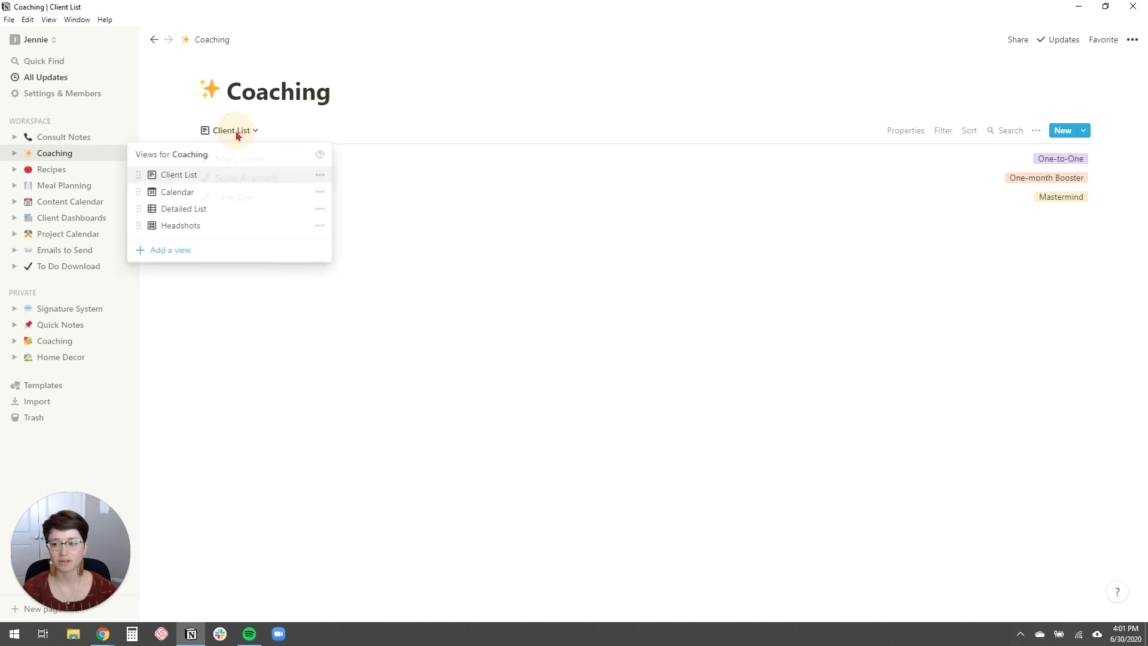
pyautogui.click(208, 193)
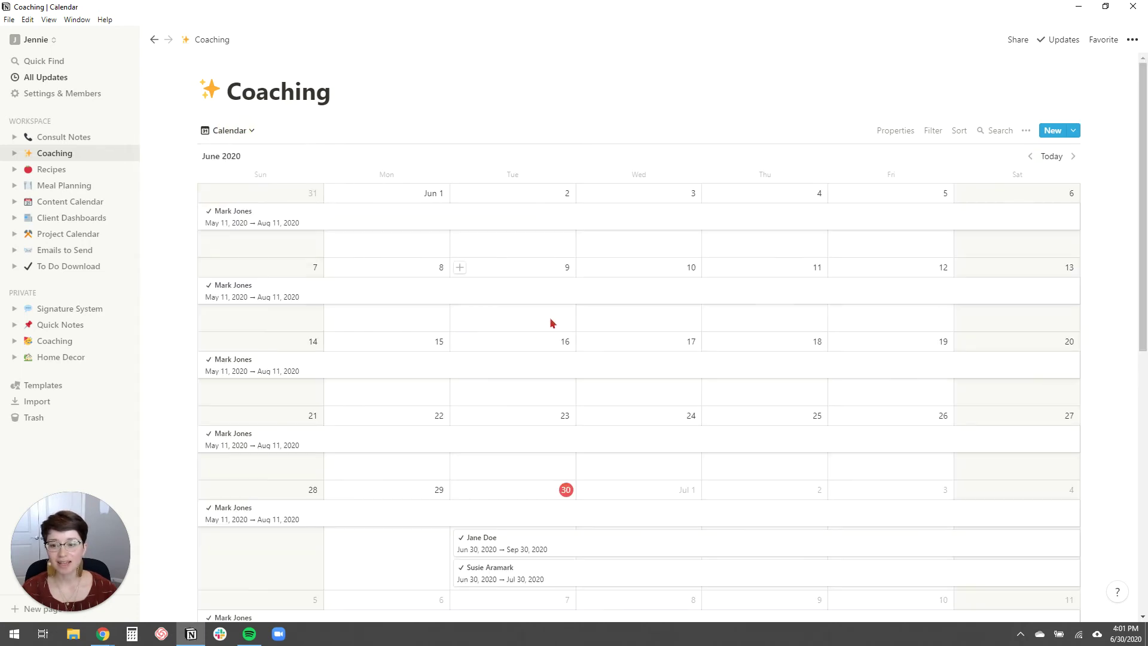
pyautogui.scroll(-3, 414, 275)
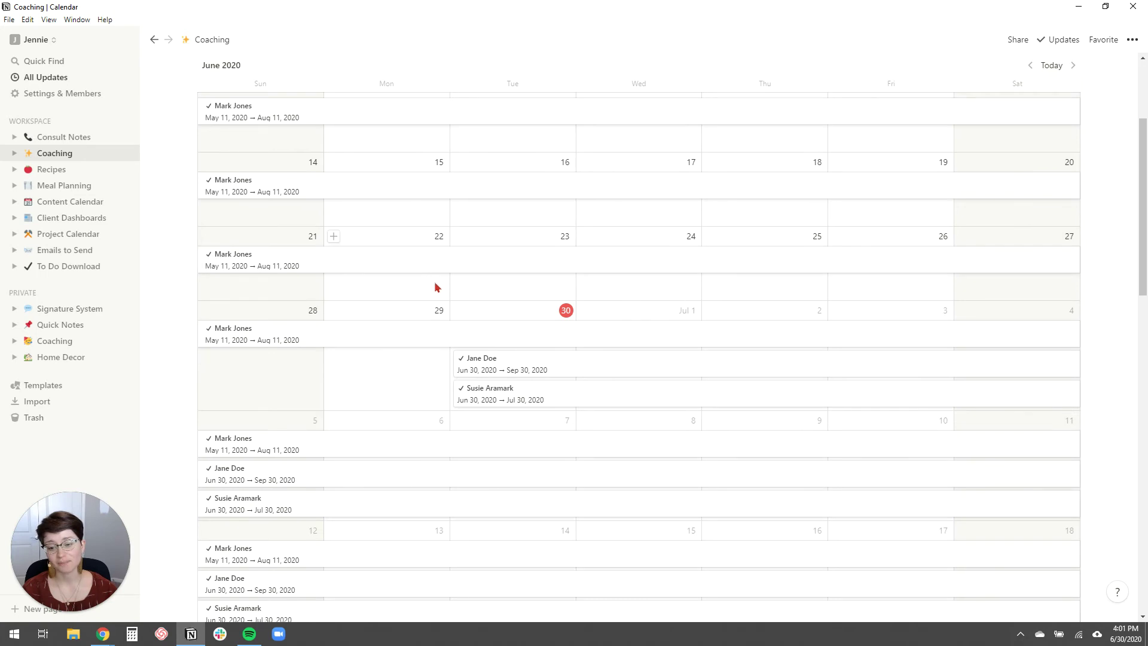
pyautogui.scroll(-1, 436, 288)
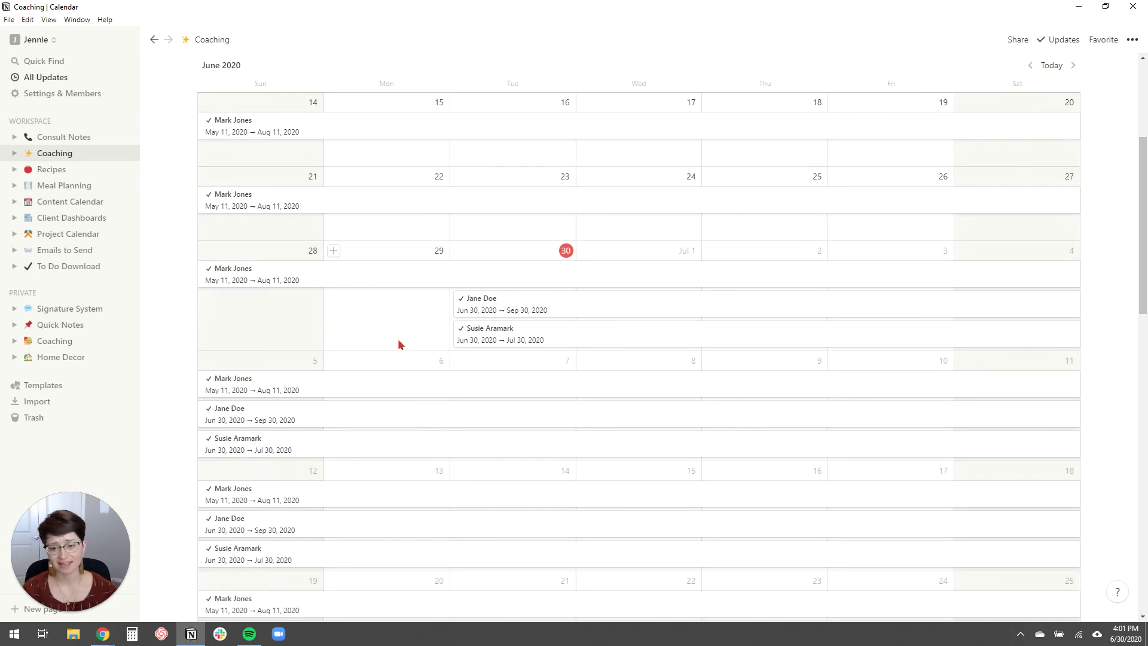
pyautogui.scroll(2, 399, 344)
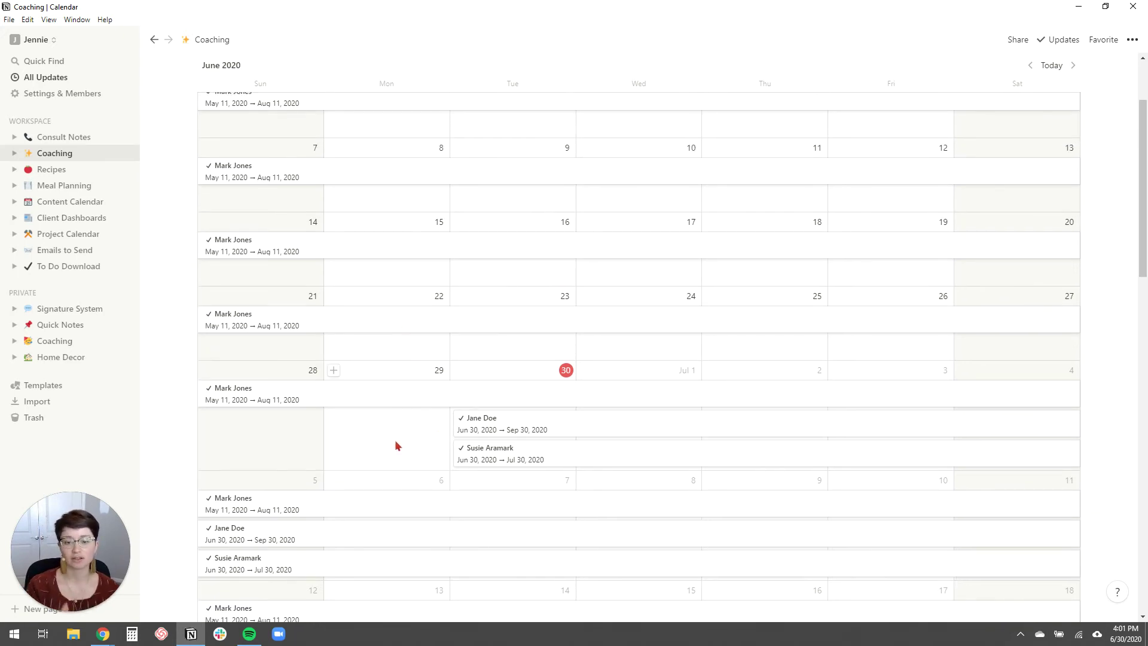
pyautogui.scroll(1, 478, 358)
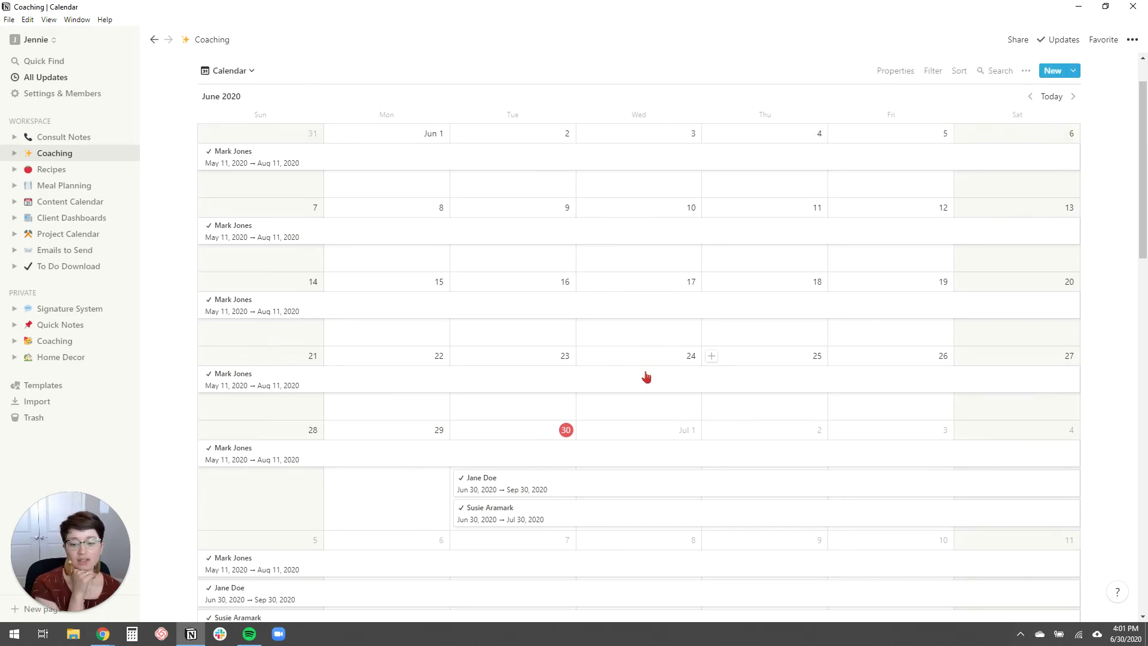
pyautogui.scroll(-2, 508, 329)
pyautogui.scroll(-10, 718, 379)
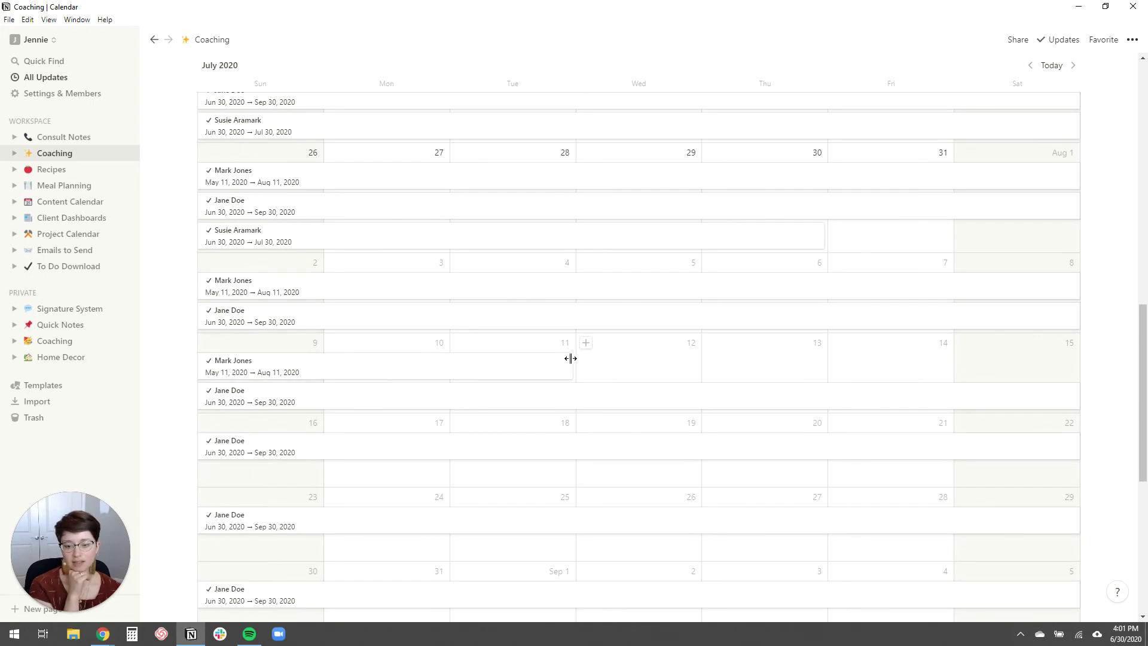
pyautogui.scroll(5, 657, 423)
pyautogui.scroll(8, 670, 418)
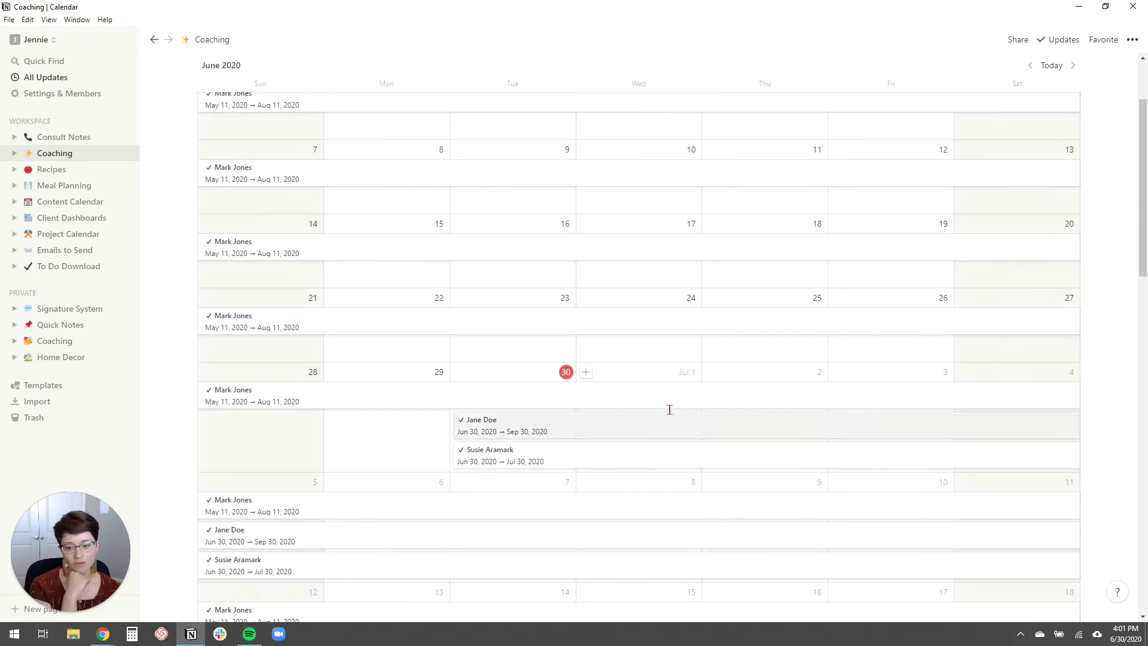
# Hide the Program column in the Detailed List table, then switch to the Headshots gallery view
pyautogui.click(244, 130)
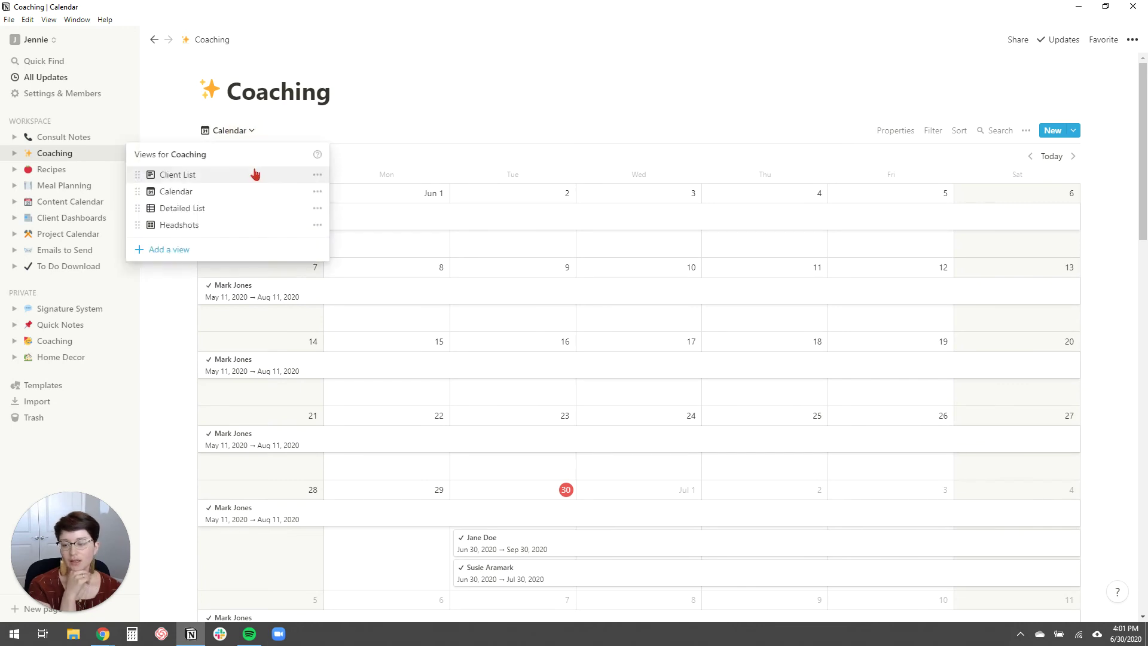
pyautogui.click(240, 208)
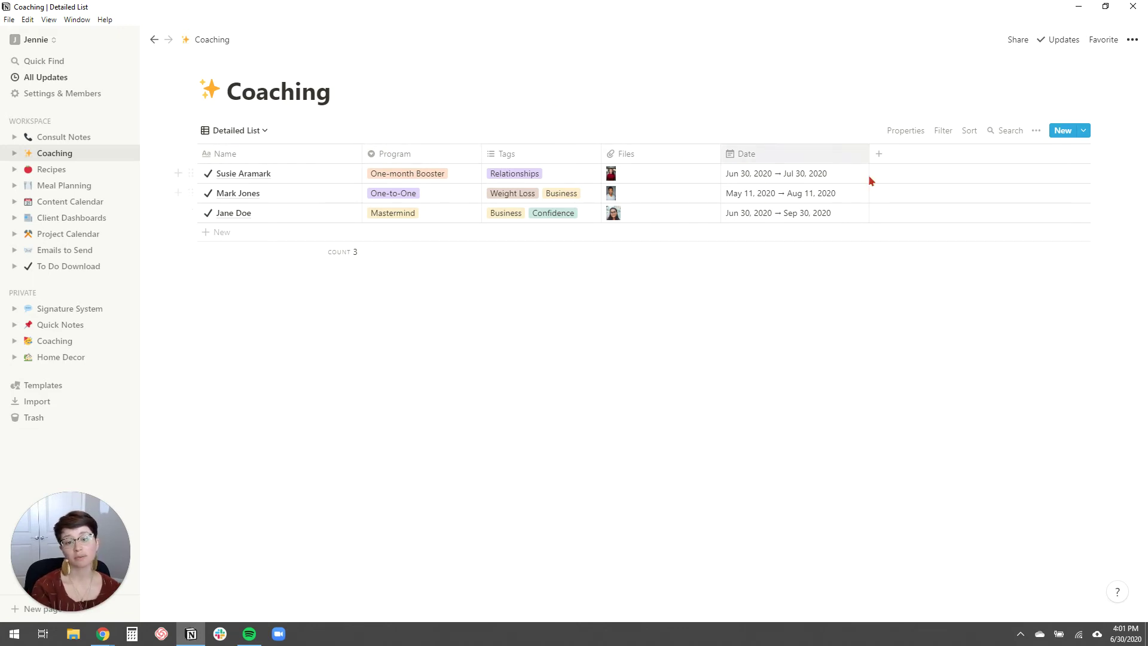
pyautogui.click(423, 155)
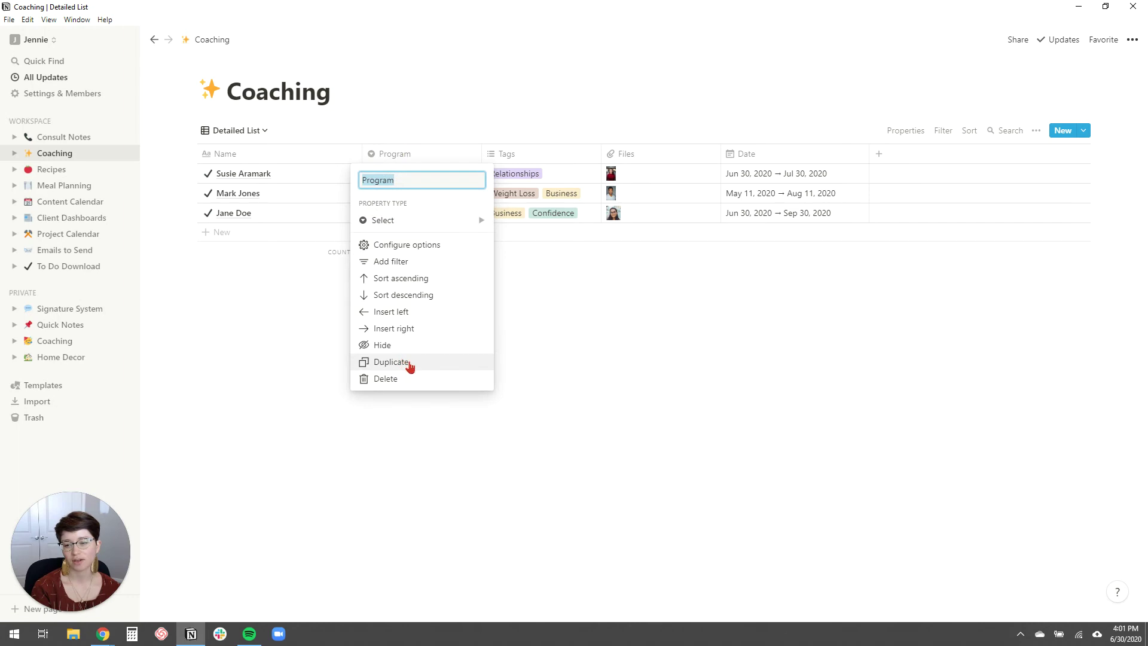
pyautogui.click(395, 347)
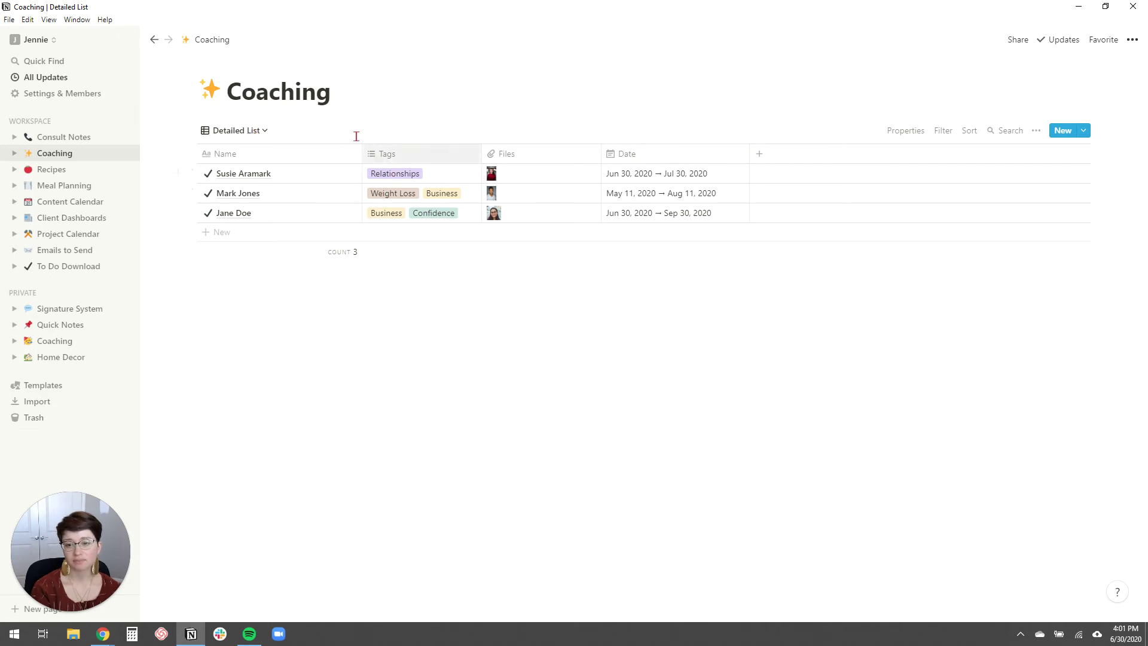
pyautogui.click(262, 131)
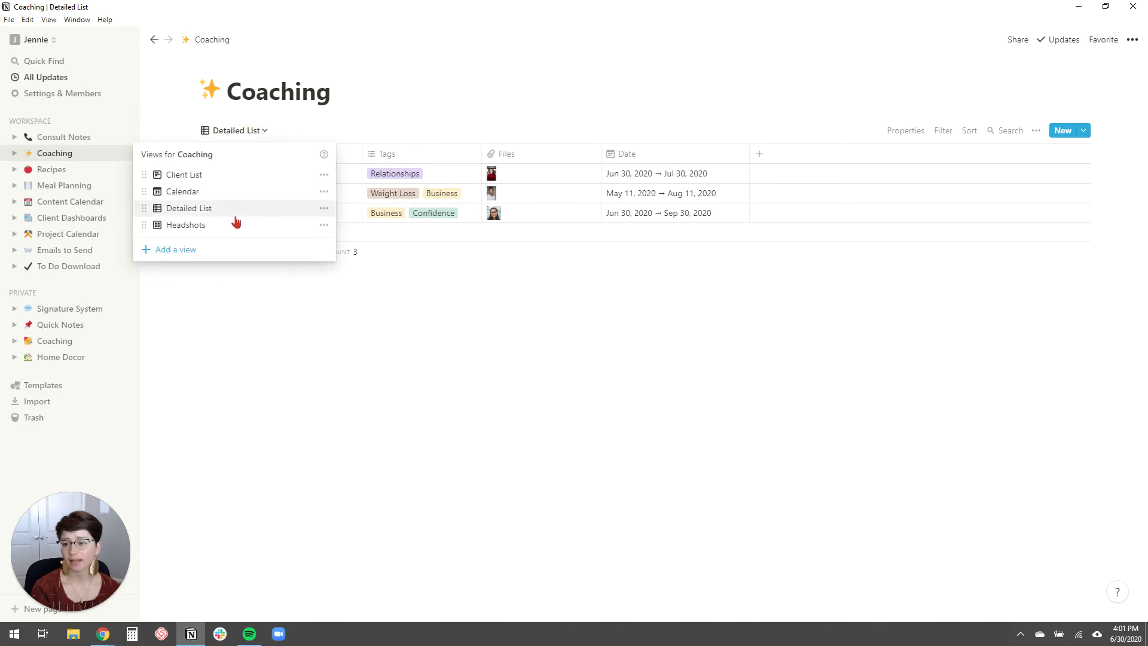
pyautogui.click(235, 225)
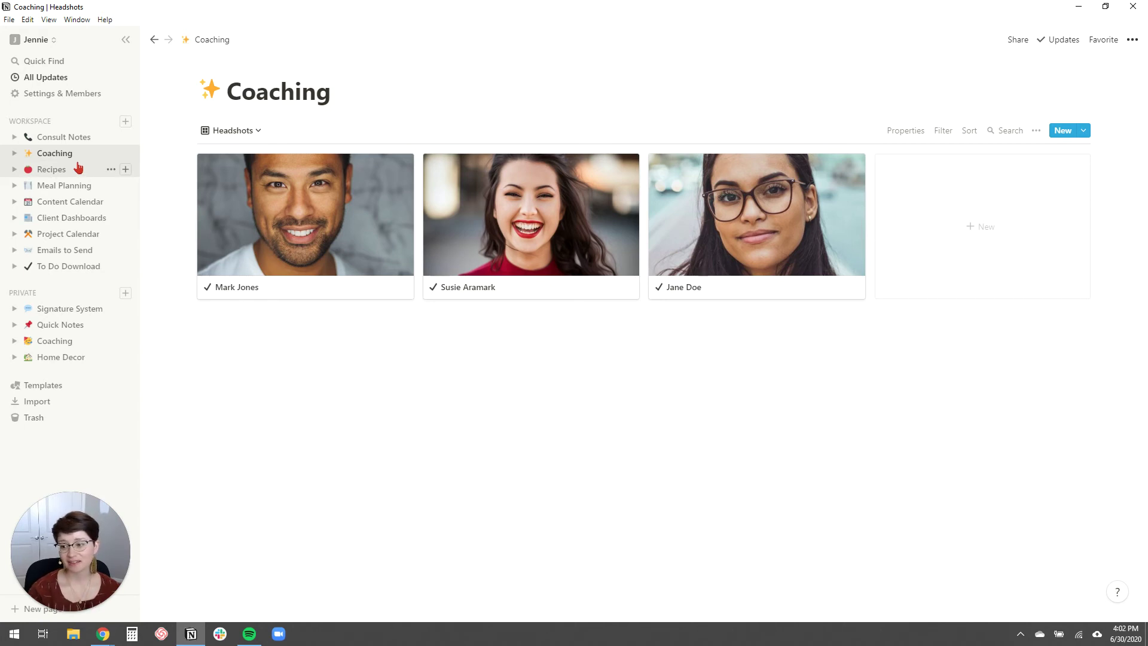
# Open the Content Calendar board and move the Anti-follow up card from Idea to In Progress
pyautogui.click(73, 205)
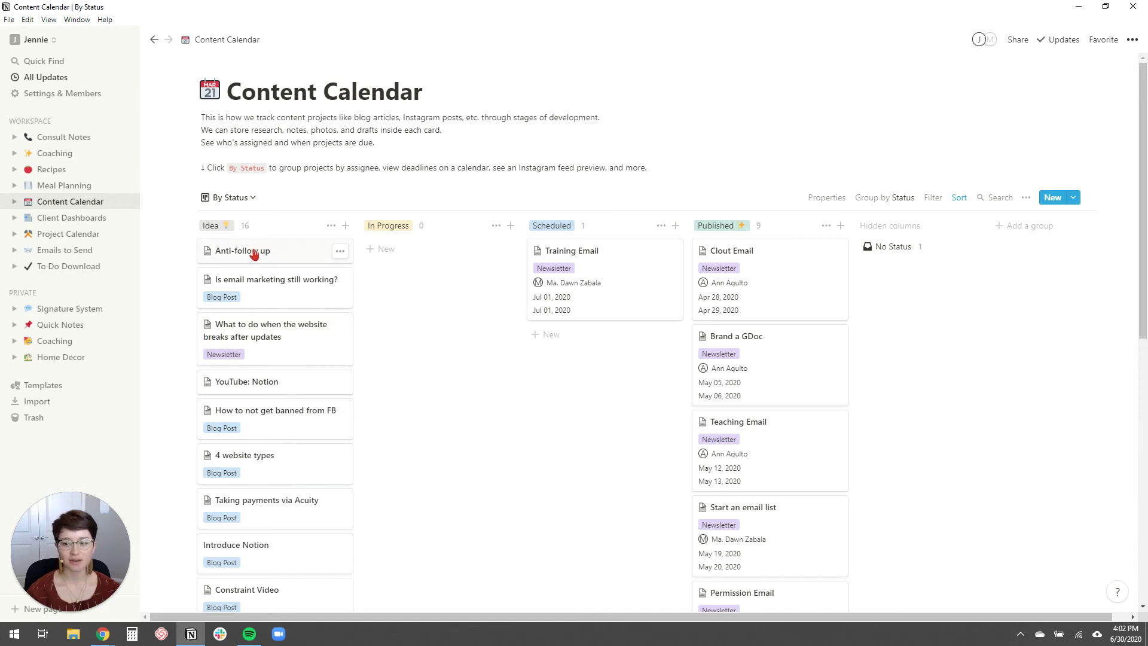
pyautogui.moveTo(254, 253); pyautogui.dragTo(424, 267)
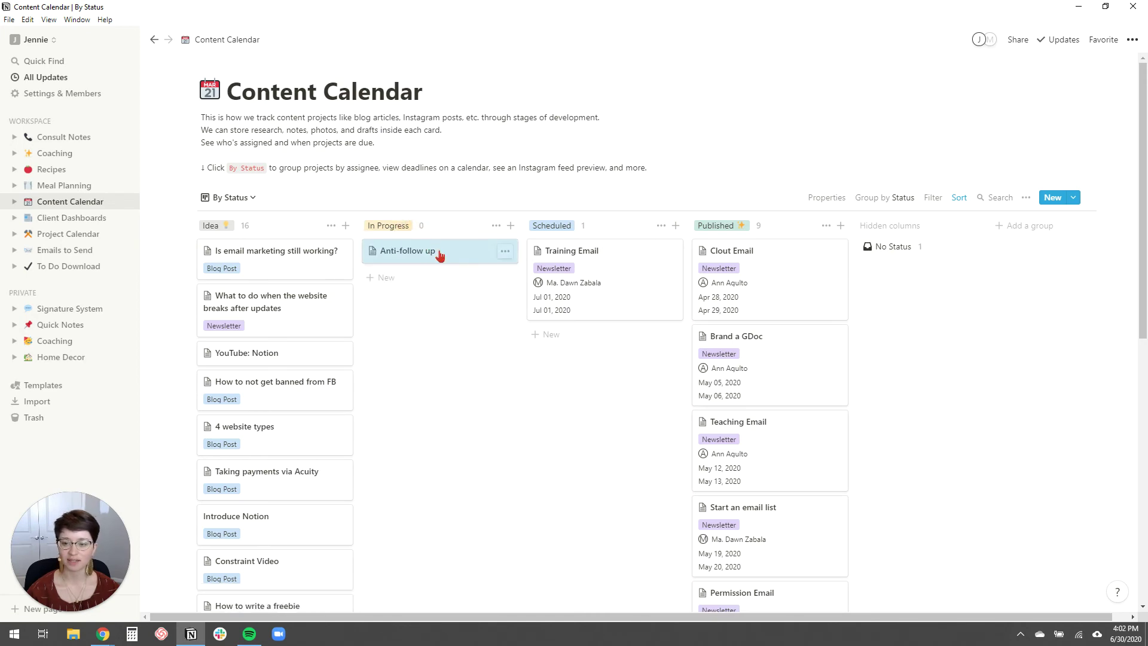
# Inspect the Anti-follow up card's page and its Type options, leaving Type unset
pyautogui.click(441, 255)
pyautogui.scroll(-5, 484, 294)
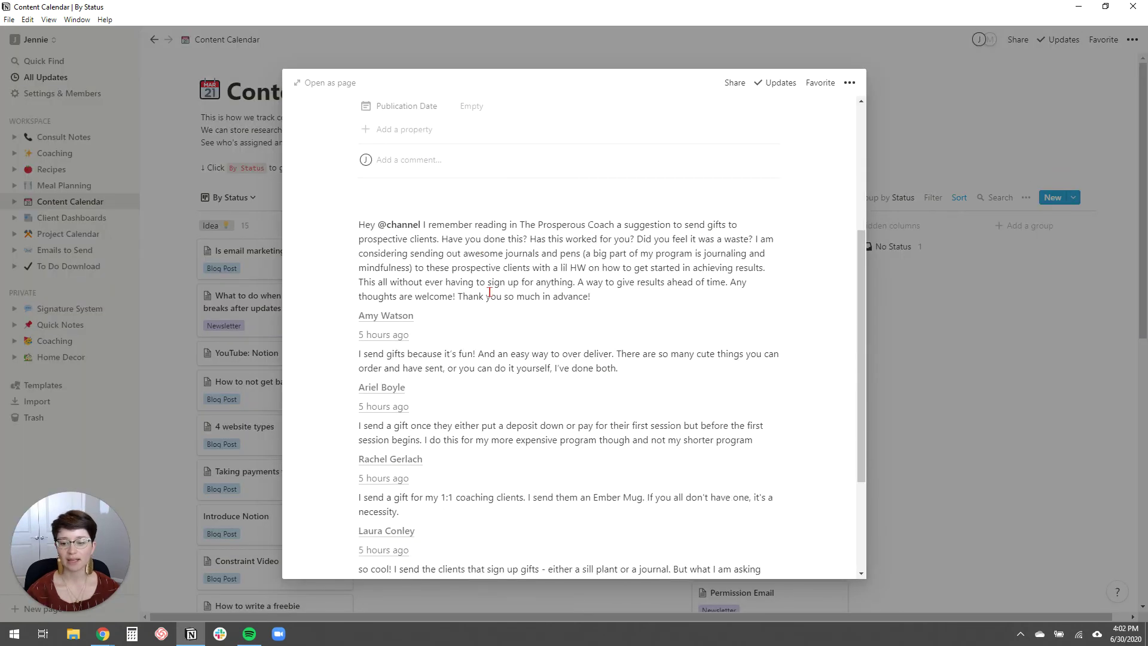
pyautogui.scroll(5, 521, 300)
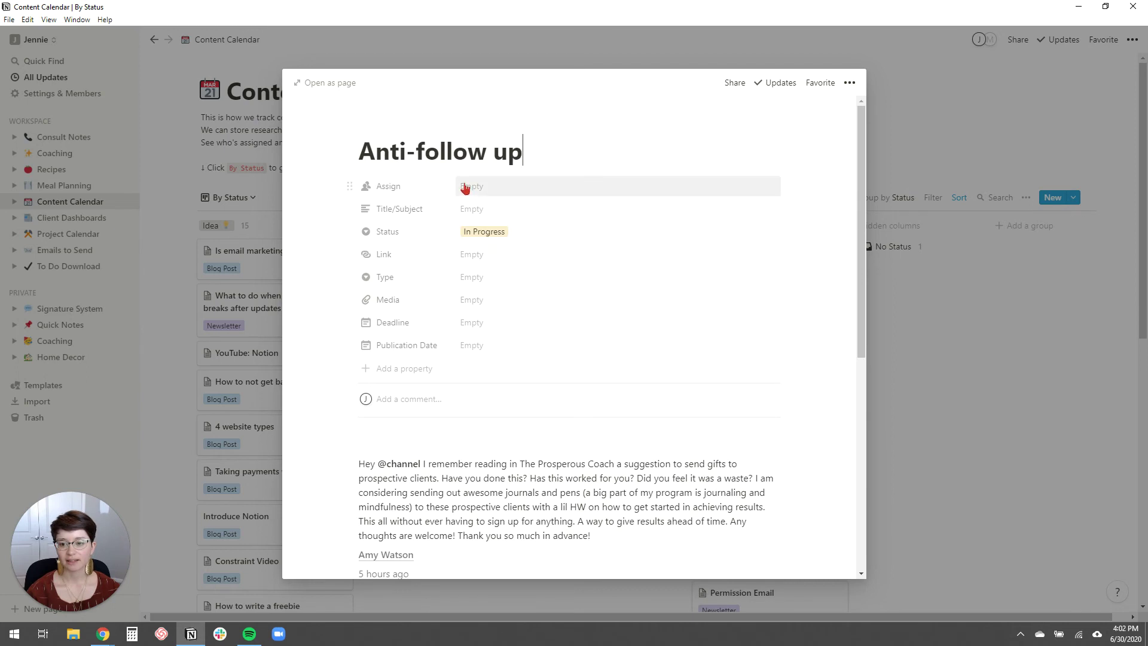
pyautogui.click(481, 283)
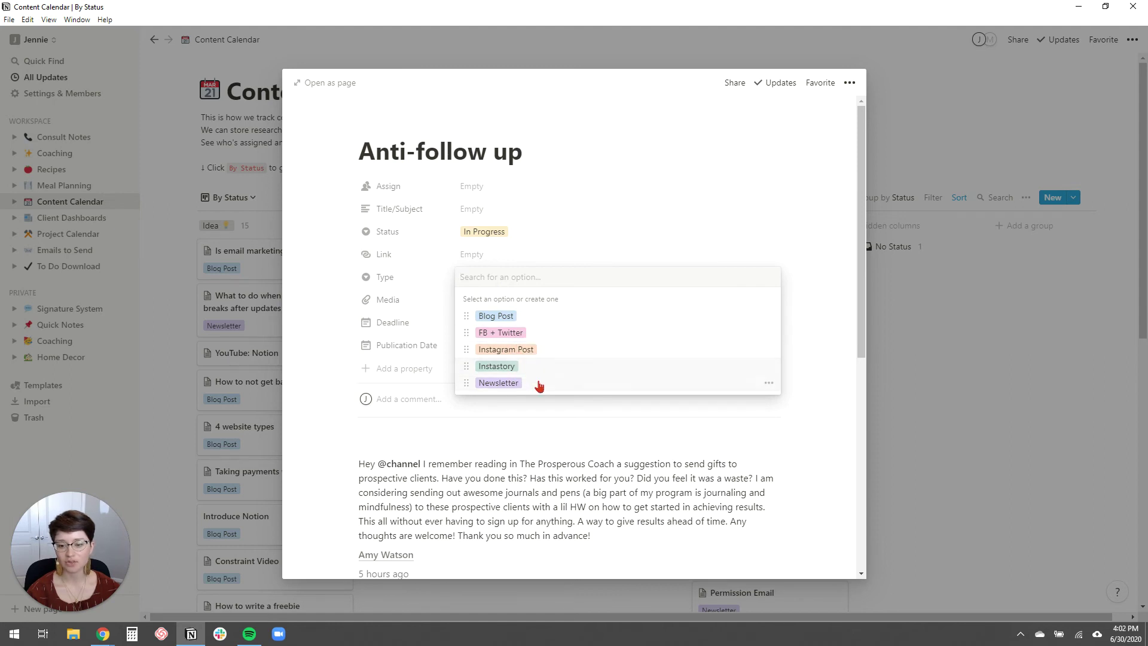
pyautogui.click(257, 288)
pyautogui.click(227, 273)
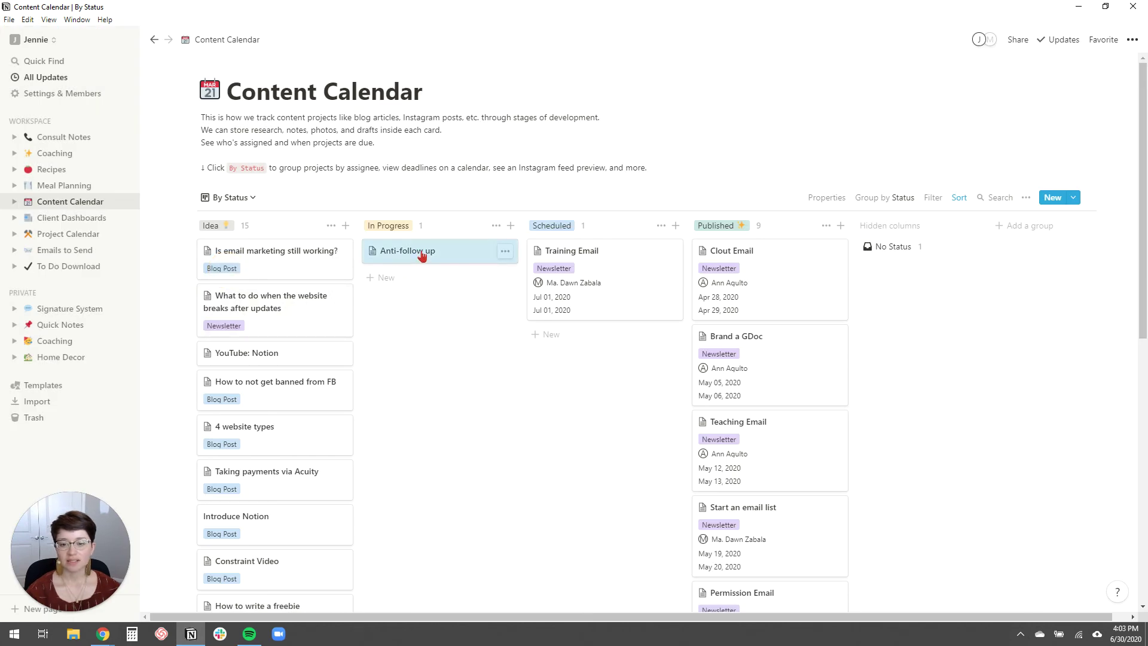
# Move the Anti-follow up card via Scheduled back to the top of the Idea column
pyautogui.moveTo(423, 255); pyautogui.dragTo(480, 321)
pyautogui.moveTo(439, 288); pyautogui.dragTo(279, 251)
pyautogui.scroll(-9, 267, 469)
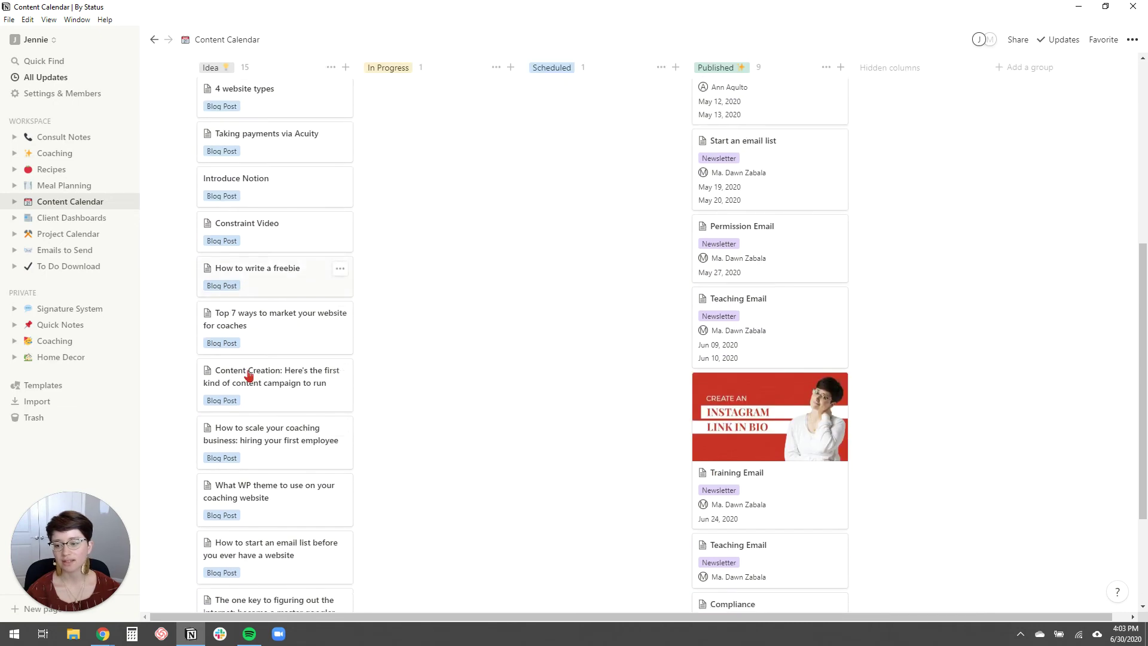
pyautogui.scroll(10, 278, 444)
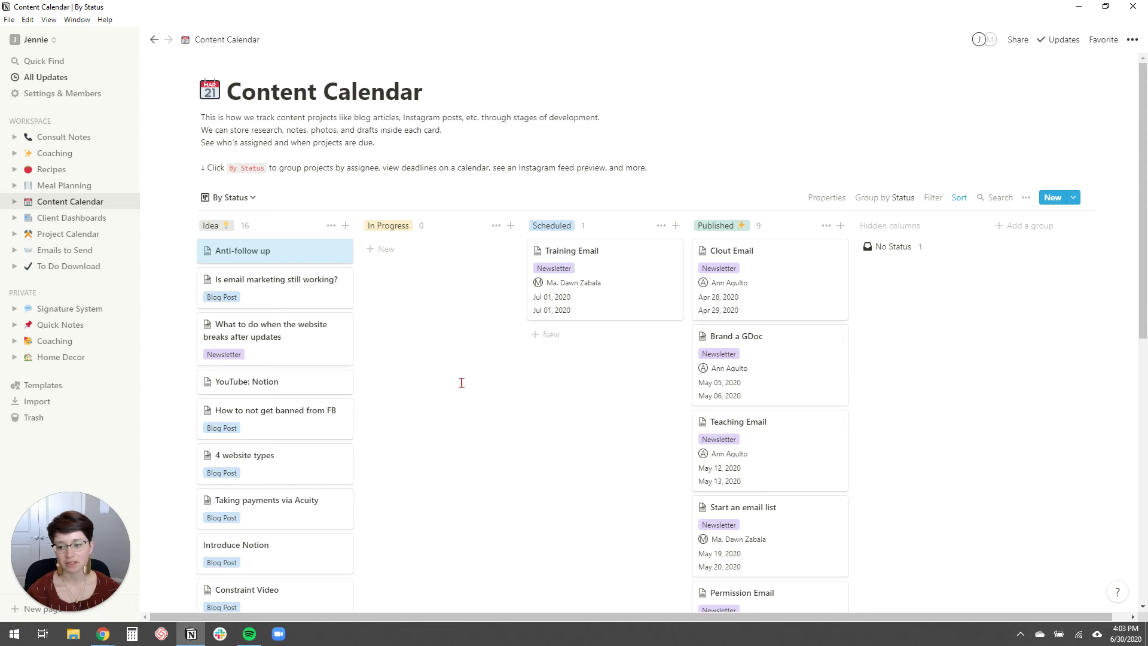
pyautogui.click(436, 505)
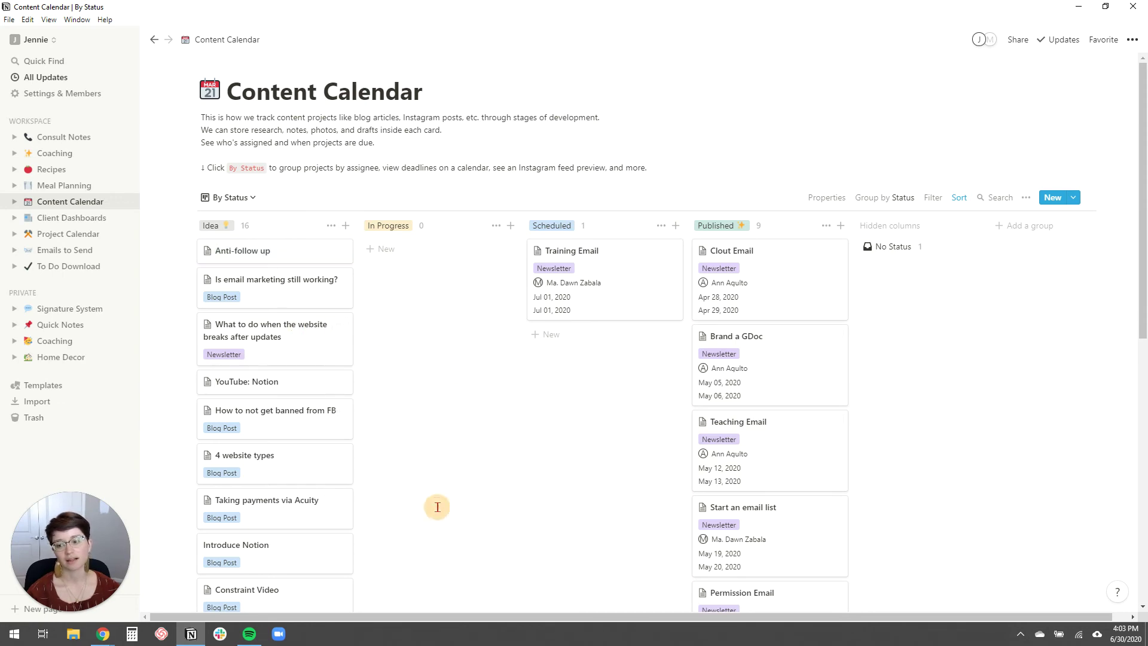
# Open To Do Download and sort Rename website pages, Fix subscribers and Reindex Lastpass folders into quadrants
pyautogui.click(72, 267)
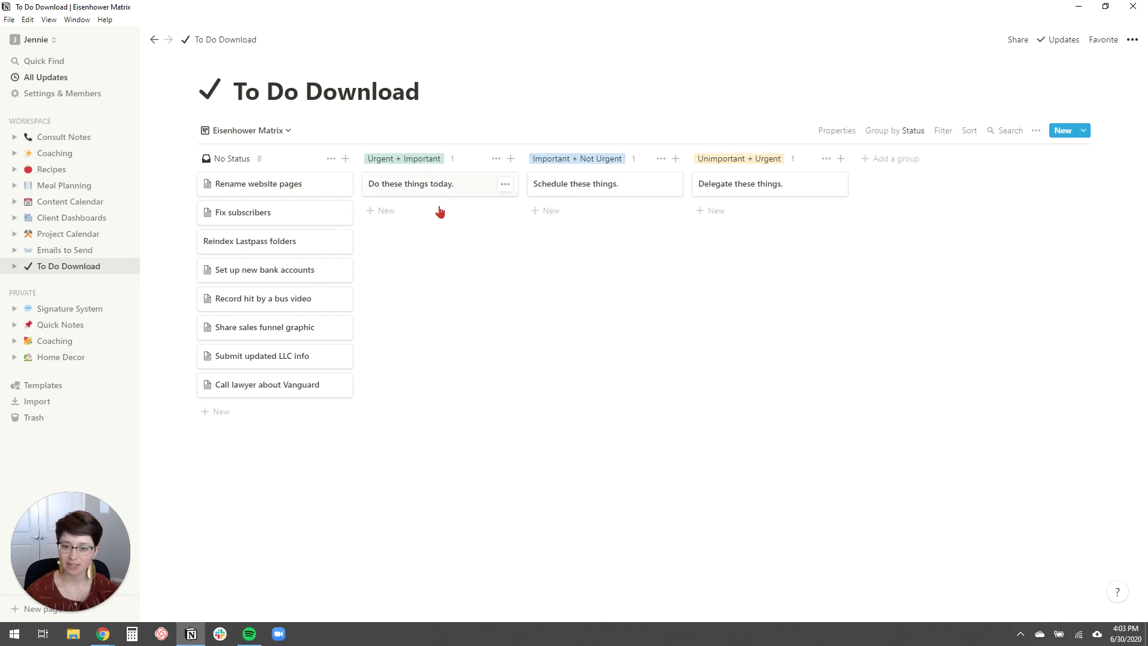
pyautogui.moveTo(289, 187); pyautogui.dragTo(629, 209)
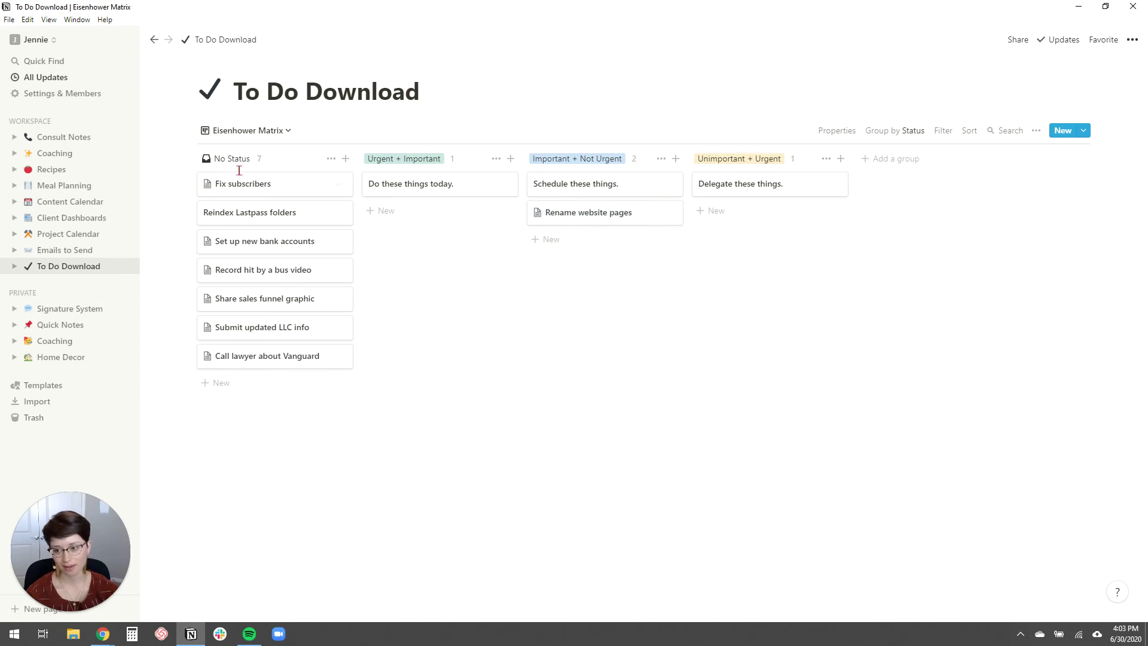
pyautogui.moveTo(255, 190); pyautogui.dragTo(422, 215)
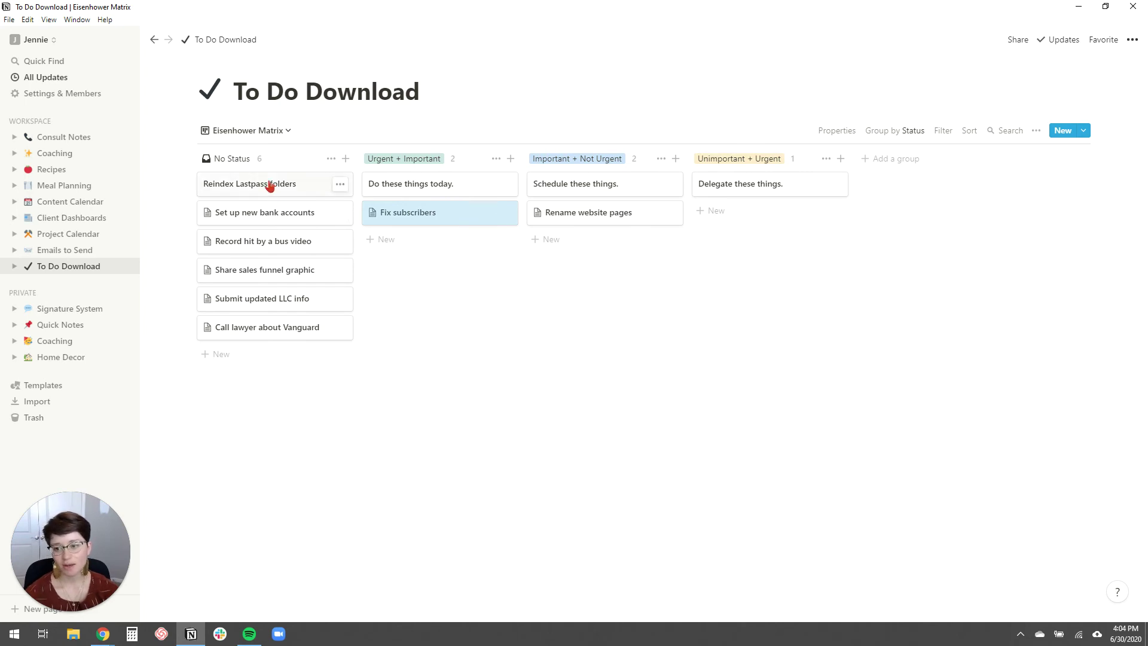
pyautogui.moveTo(270, 186); pyautogui.dragTo(768, 213)
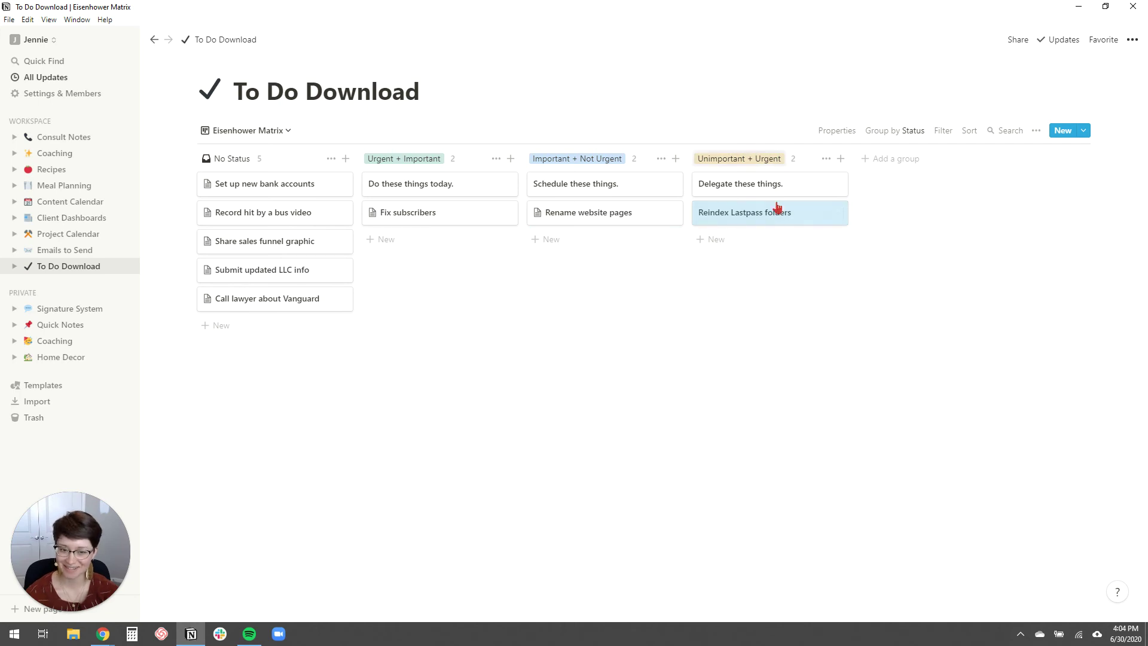
pyautogui.click(592, 311)
# Sort the remaining five tasks, mostly into Important + Not Urgent, sales funnel into Urgent + Important
pyautogui.moveTo(275, 187); pyautogui.dragTo(605, 244)
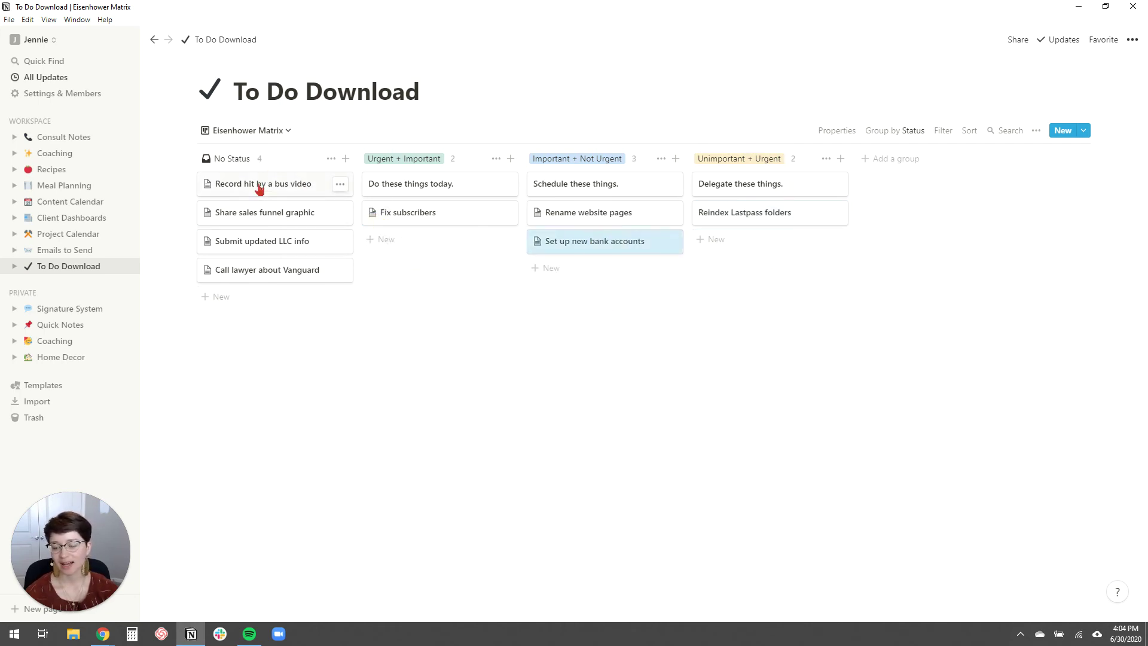
pyautogui.moveTo(256, 186); pyautogui.dragTo(589, 269)
pyautogui.click(401, 362)
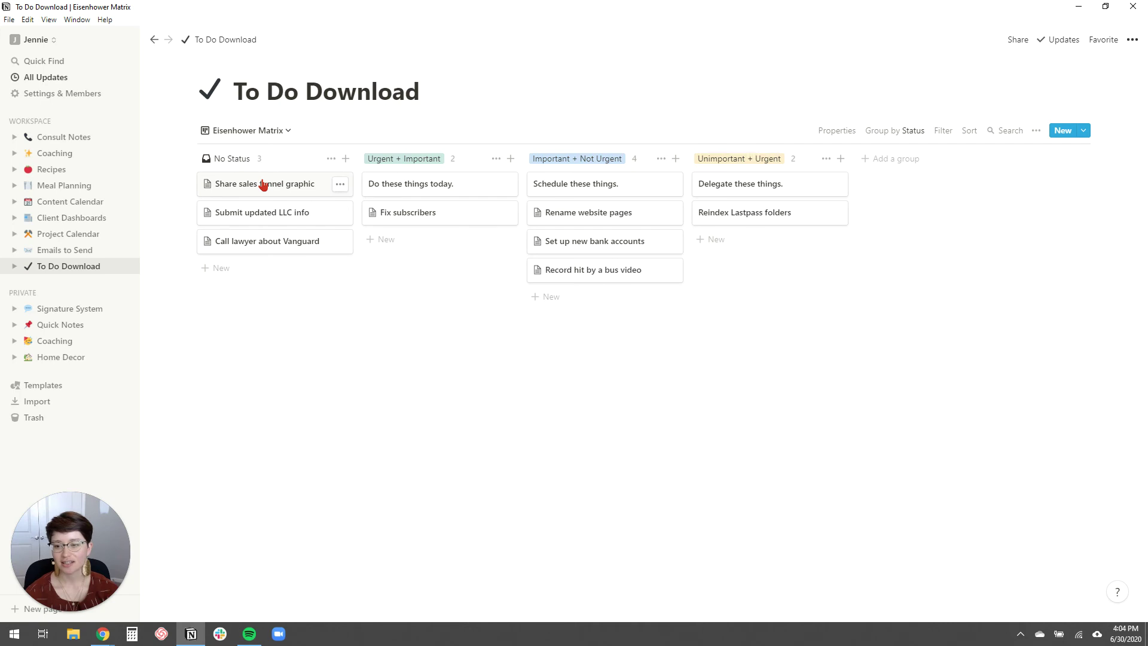
pyautogui.moveTo(263, 184); pyautogui.dragTo(423, 243)
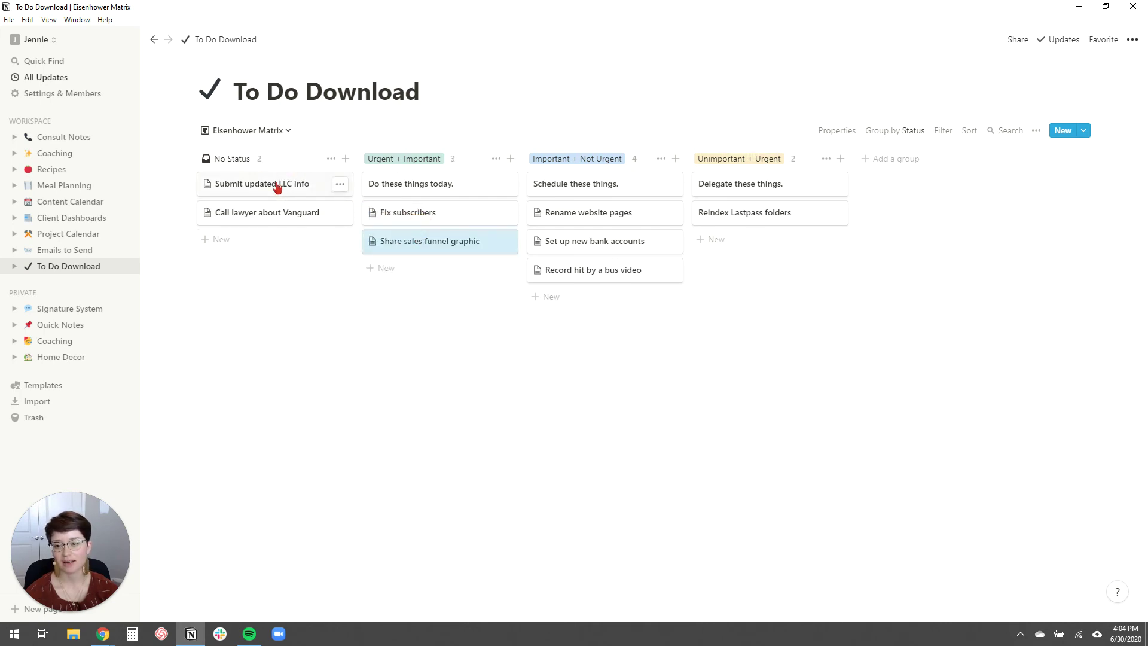
pyautogui.moveTo(263, 186); pyautogui.dragTo(618, 302)
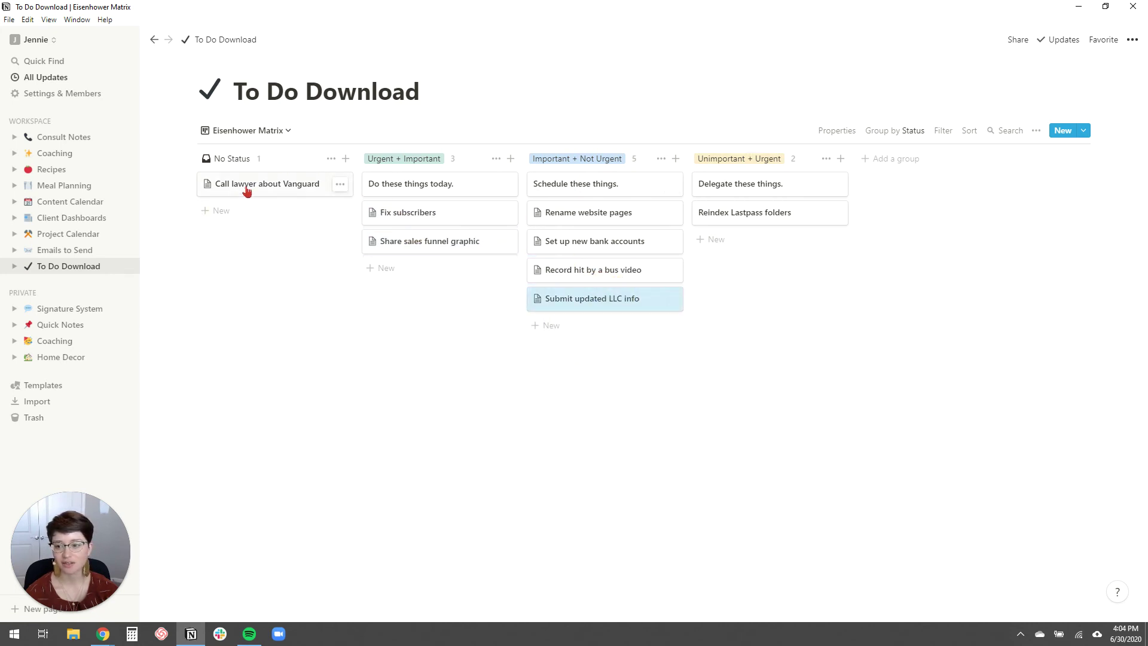
pyautogui.moveTo(249, 190); pyautogui.dragTo(595, 324)
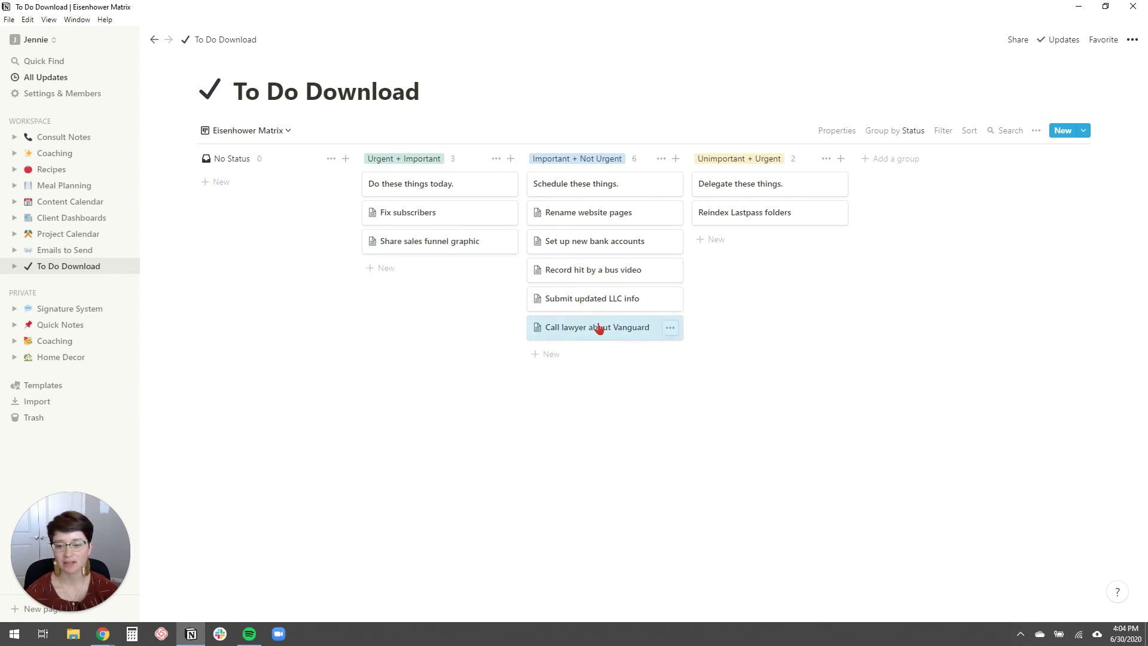
pyautogui.click(315, 470)
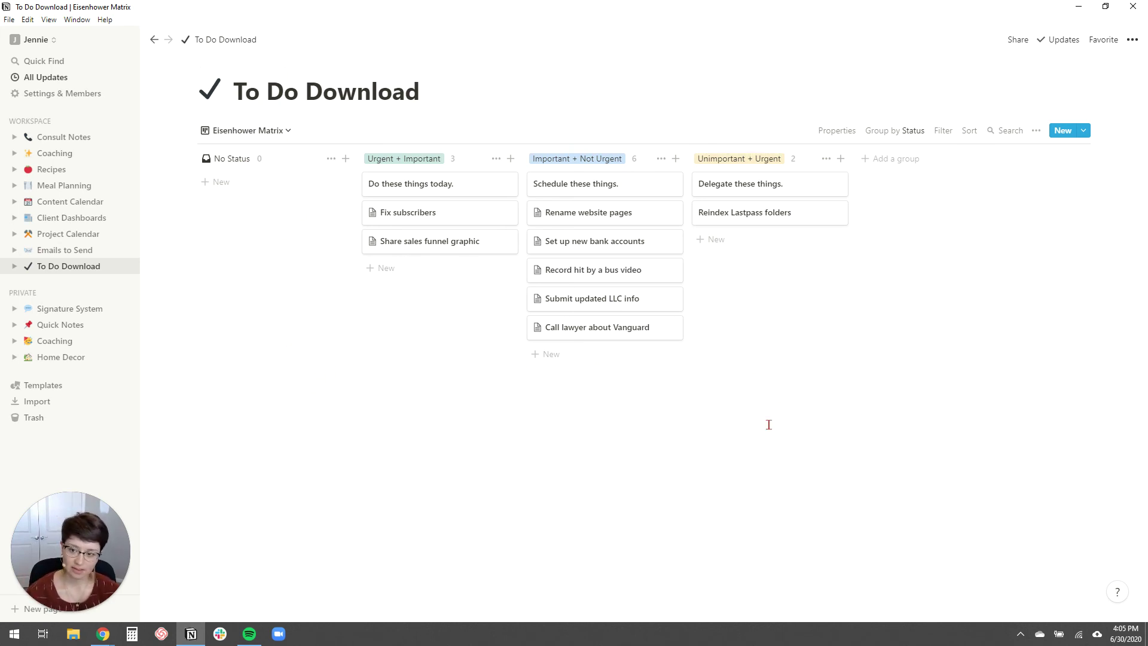
# Box-select all eight sorted task cards and move them back into the No Status column
pyautogui.moveTo(755, 328); pyautogui.dragTo(468, 198)
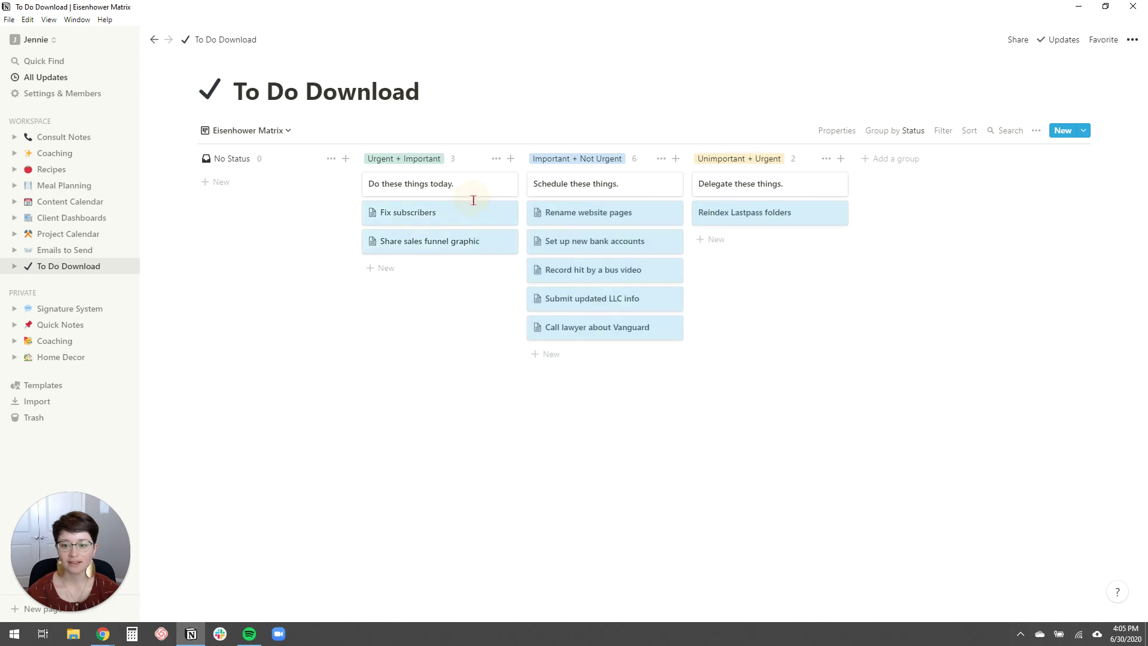
pyautogui.click(321, 218)
pyautogui.moveTo(295, 215); pyautogui.dragTo(260, 192)
pyautogui.click(428, 369)
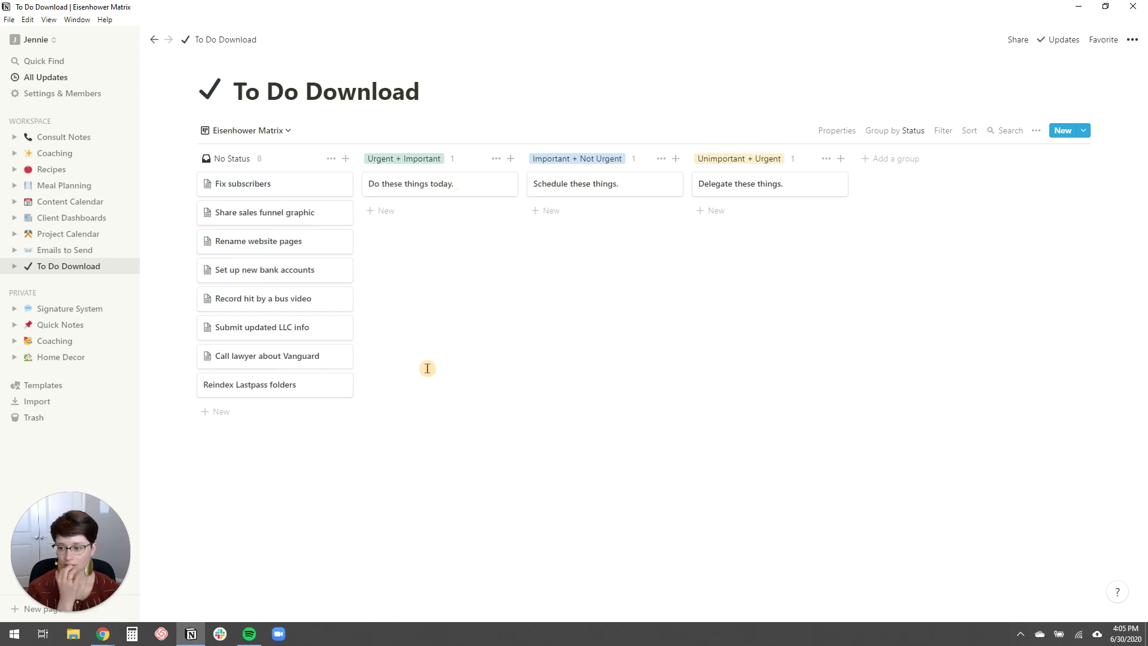
pyautogui.click(72, 153)
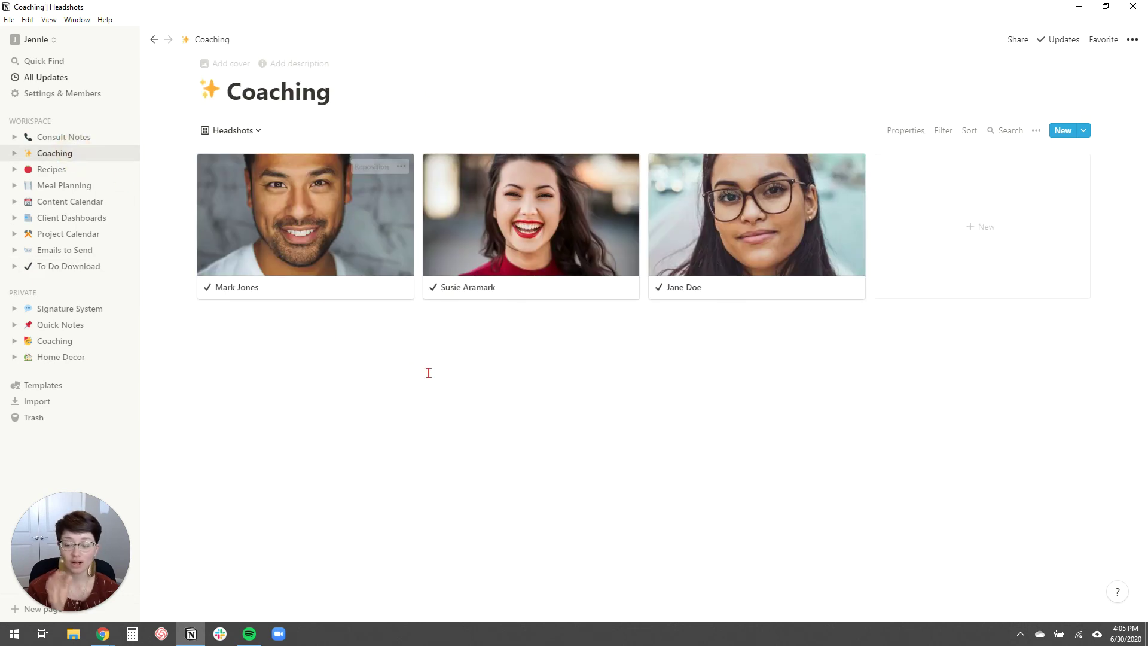
pyautogui.click(85, 268)
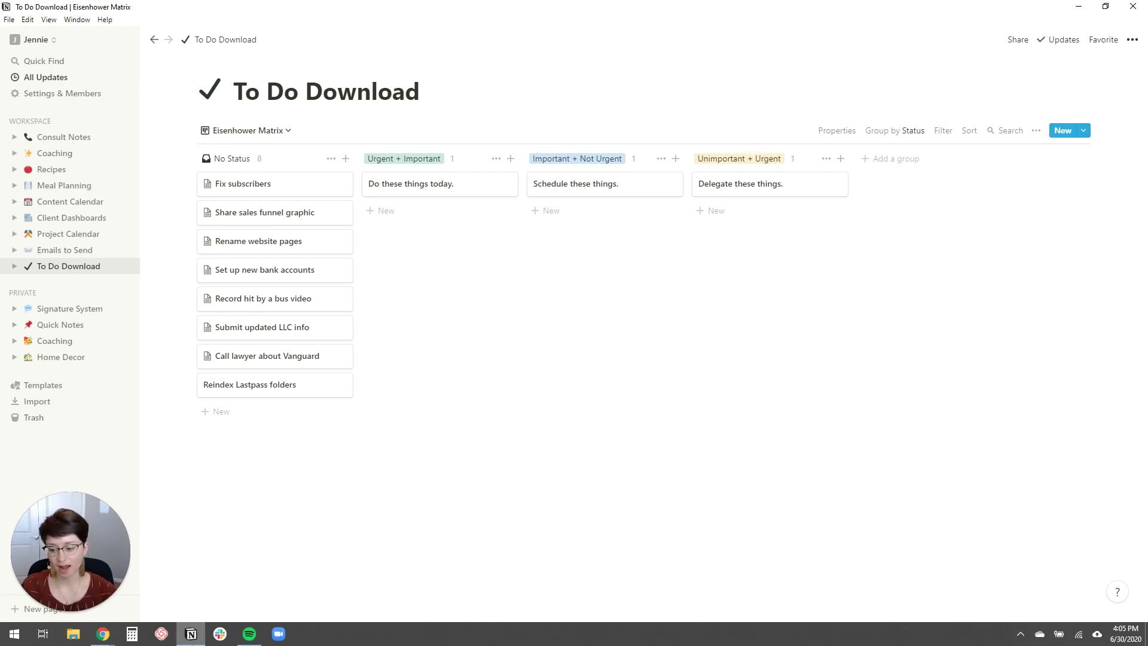
# Minimize Notion and read through the Systems Squared join page on coachandkim.com in Chrome
pyautogui.click(192, 633)
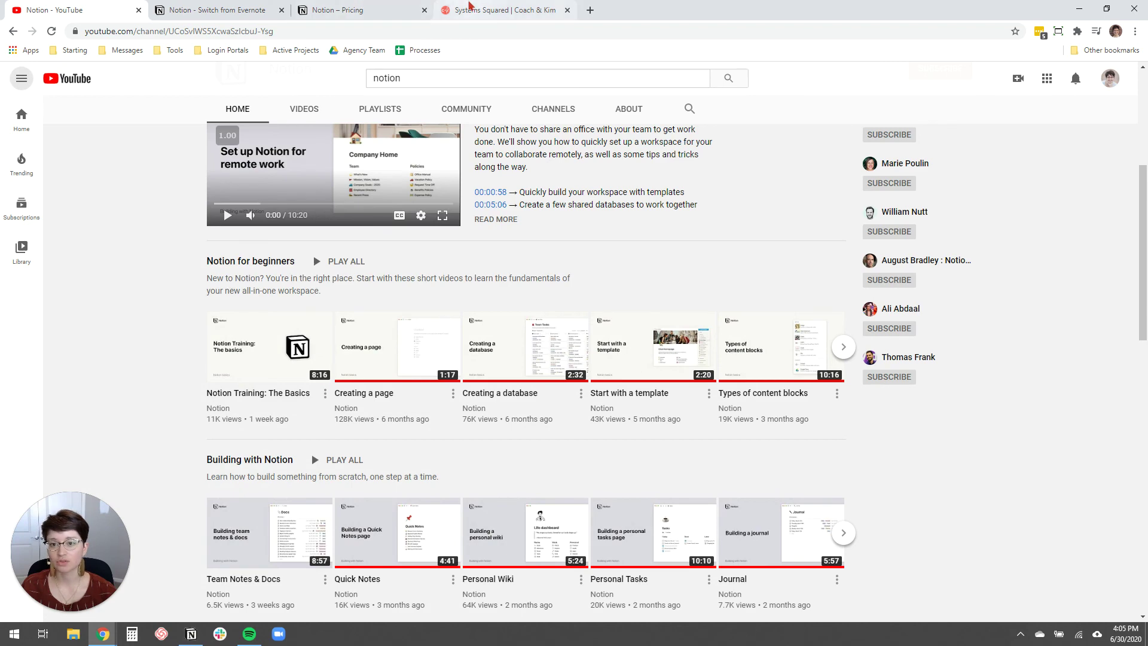
pyautogui.click(479, 9)
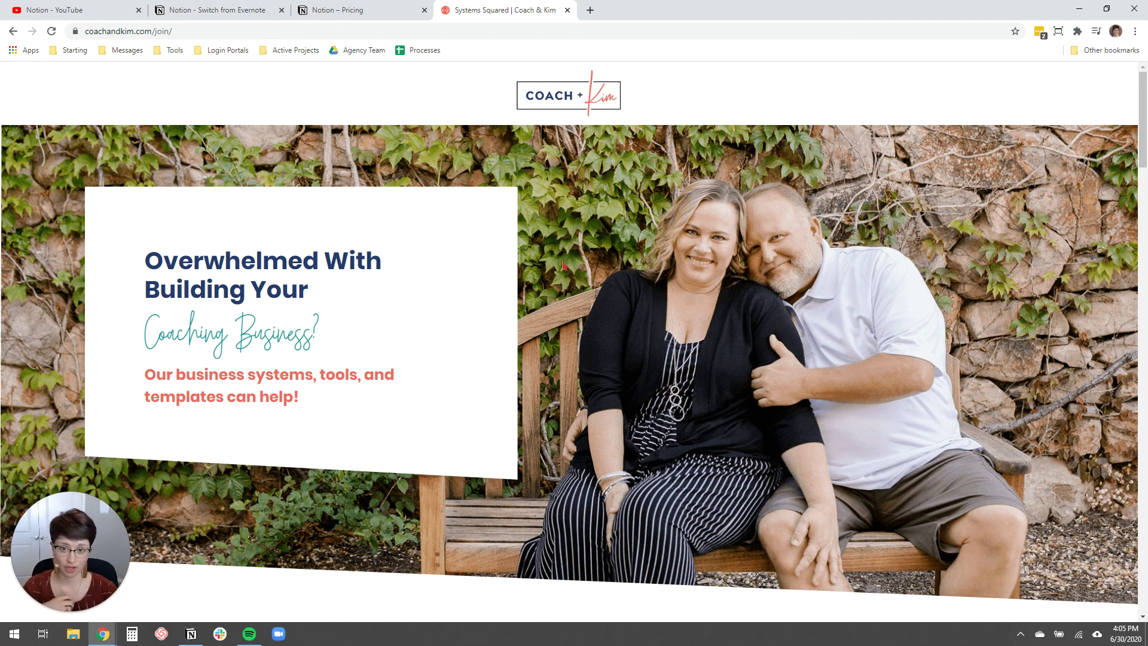
pyautogui.scroll(-6, 232, 282)
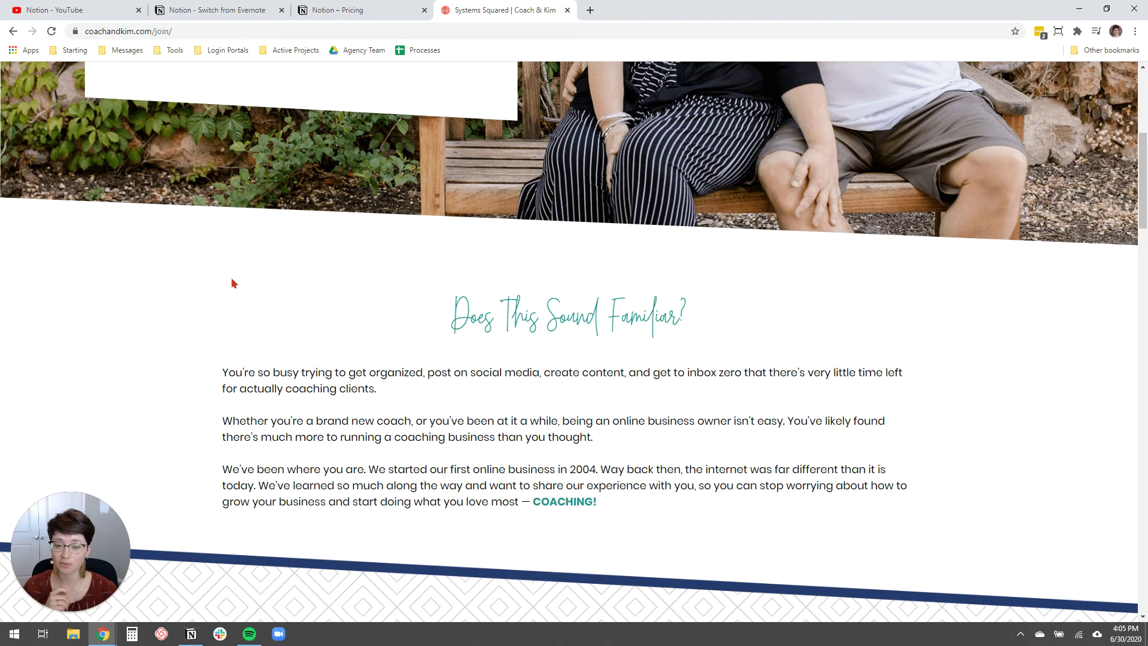
pyautogui.scroll(6, 232, 283)
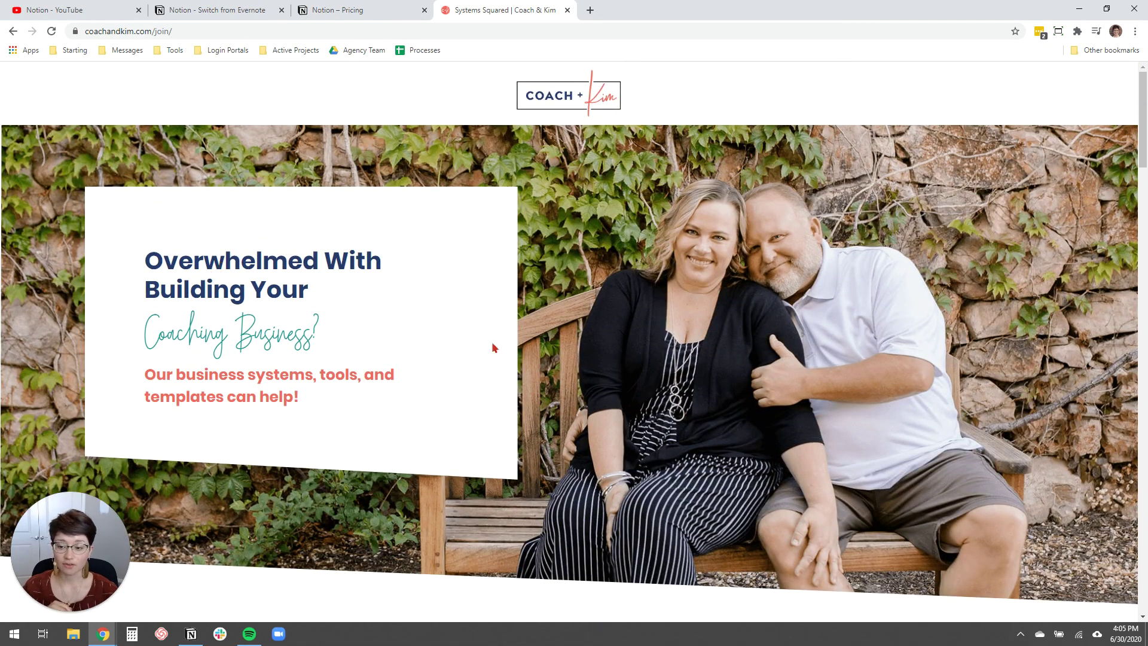
pyautogui.scroll(-6, 496, 329)
pyautogui.scroll(-6, 215, 315)
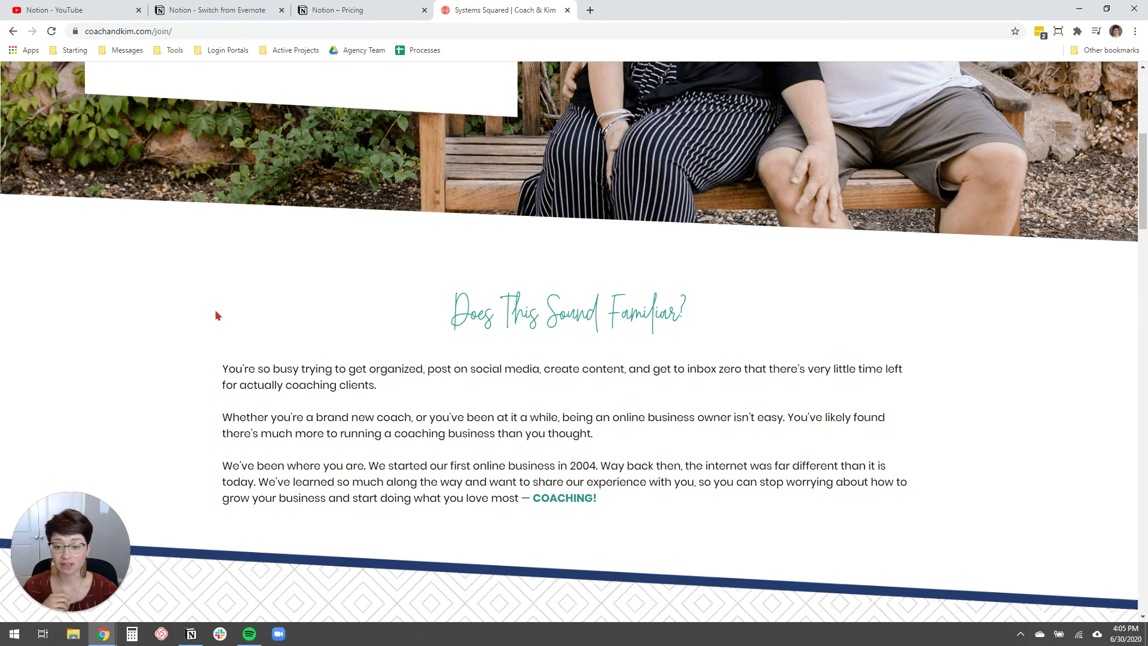
pyautogui.scroll(-3, 195, 303)
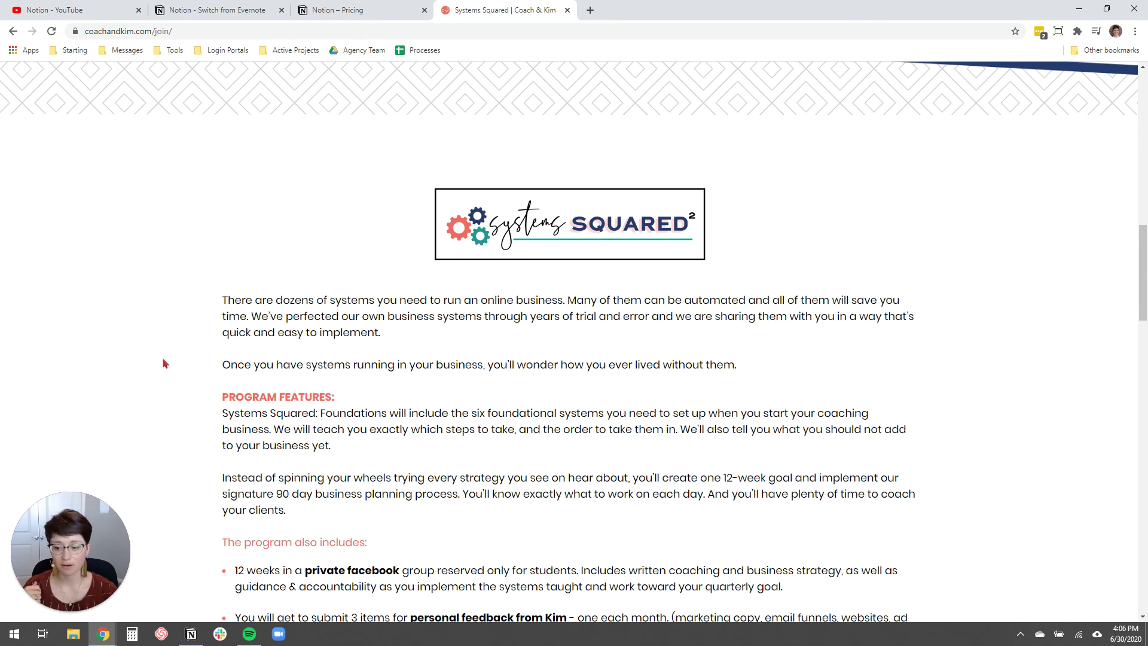
pyautogui.scroll(-2, 136, 322)
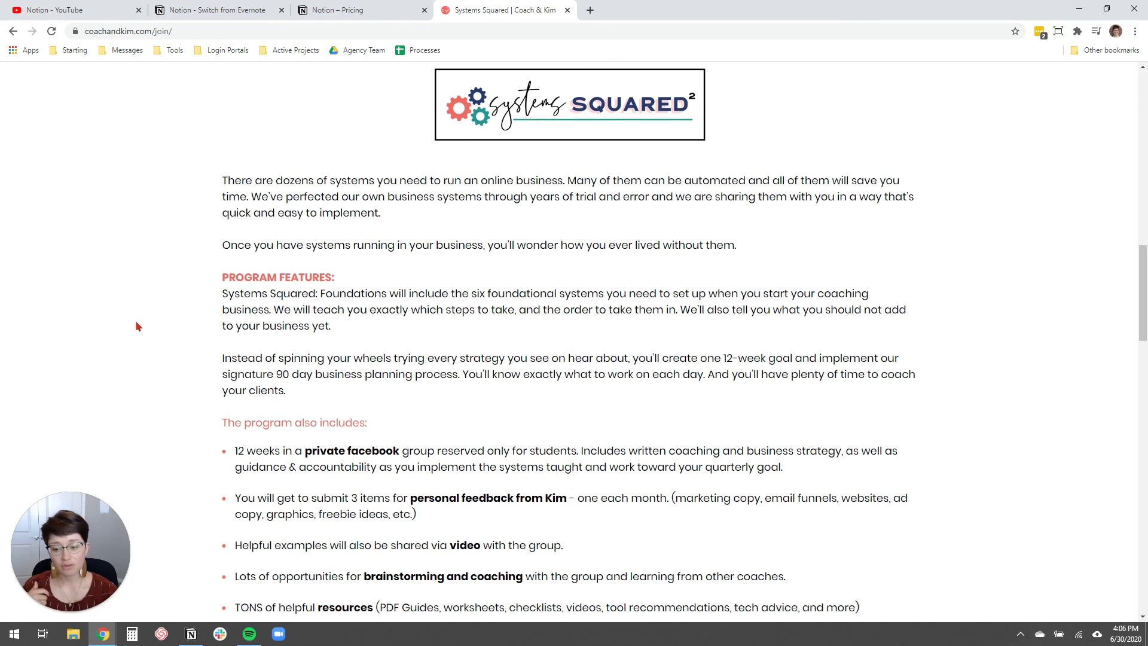
pyautogui.scroll(-1, 136, 325)
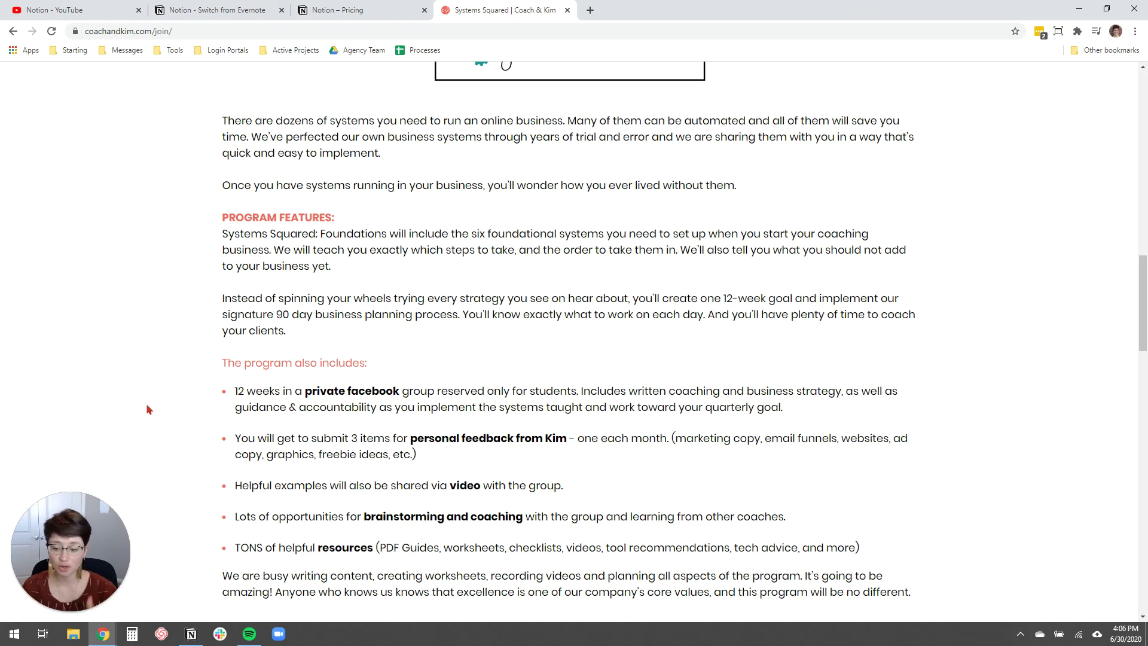
pyautogui.scroll(15, 147, 388)
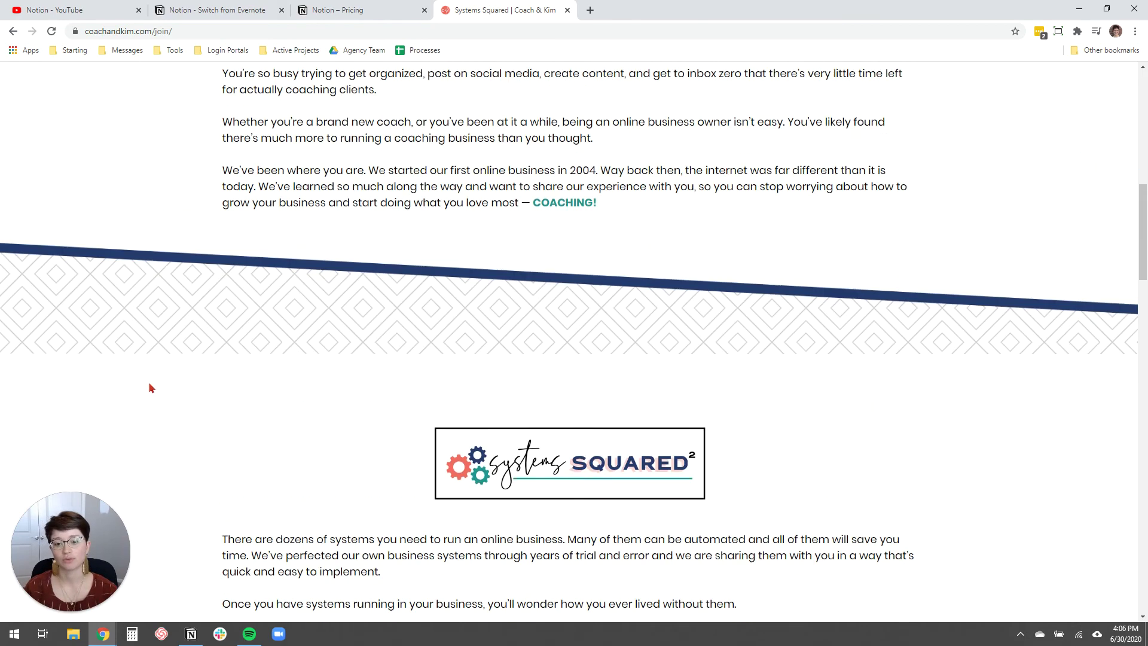